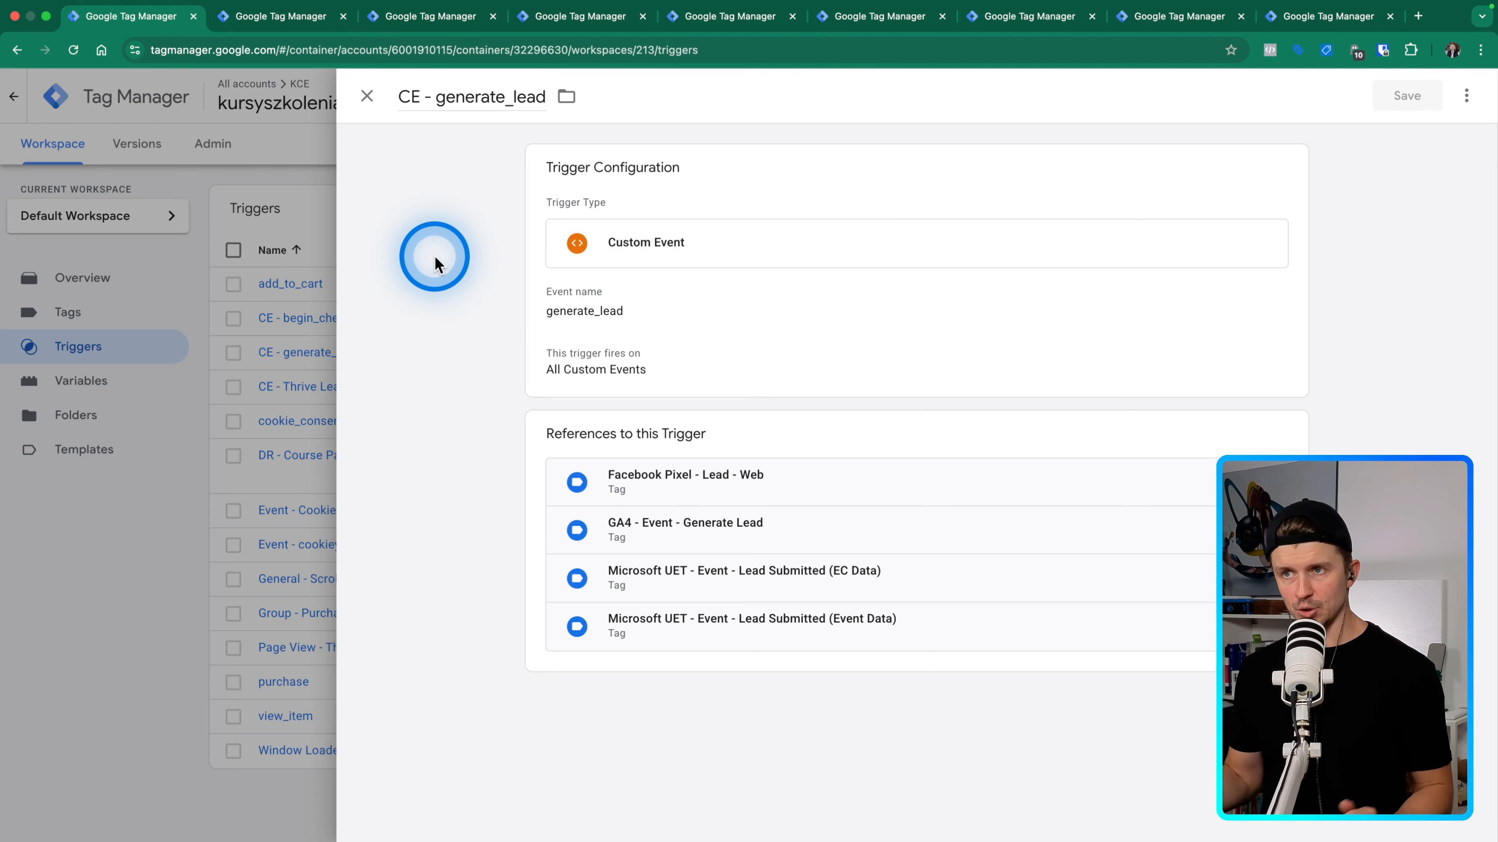
Review the firing condition and references of the Page View - Thank You Page (For Leads) trigger.
key("ctrl+Tab")
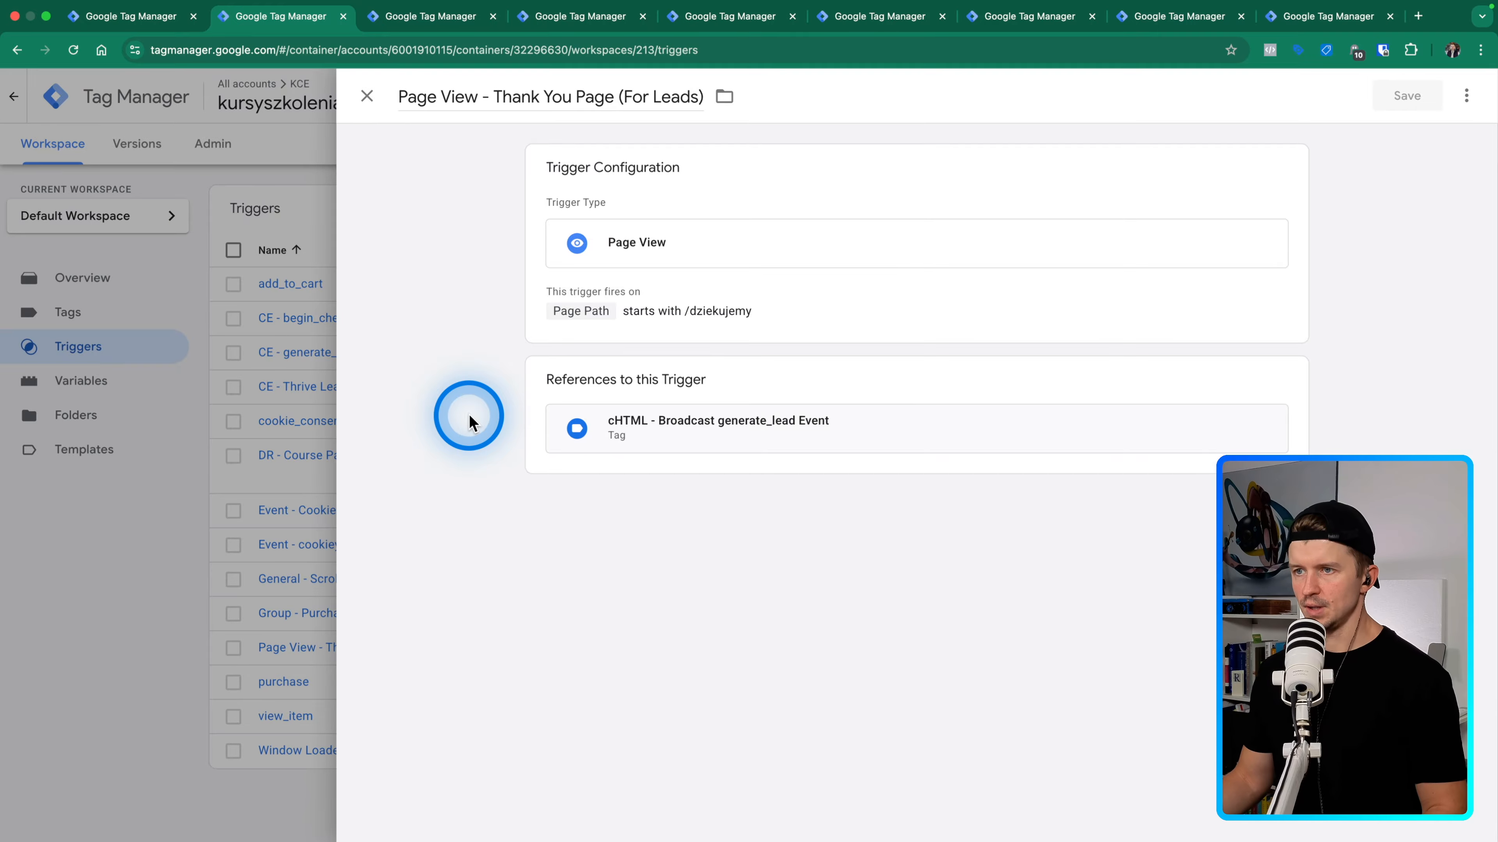
left_click(761, 312)
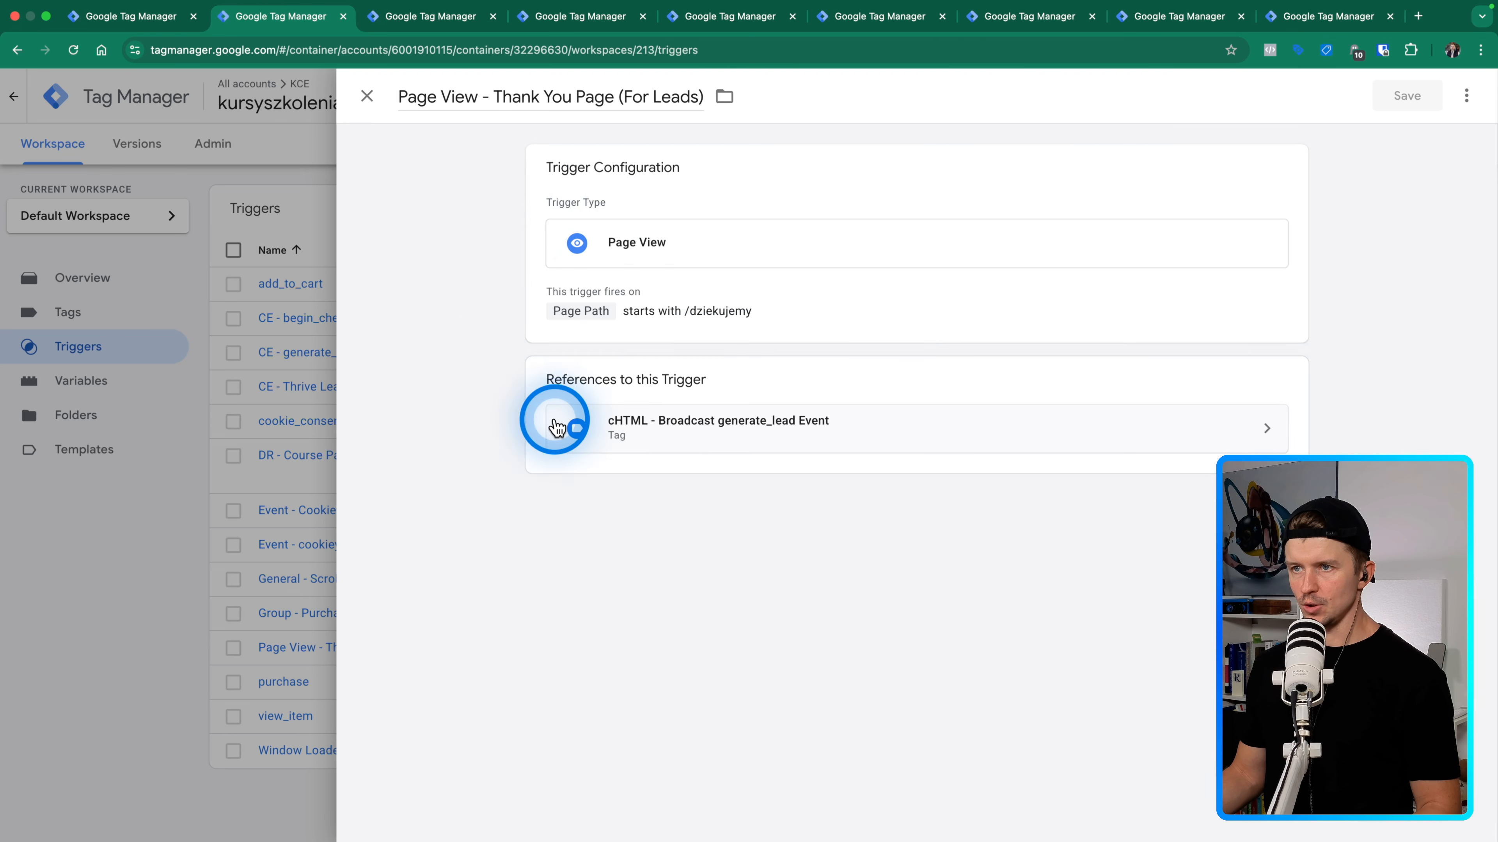
Search the user-defined variables page for "lead" and examine the JavaScript code of CJS - Master Lead Email.
key("ctrl+Tab")
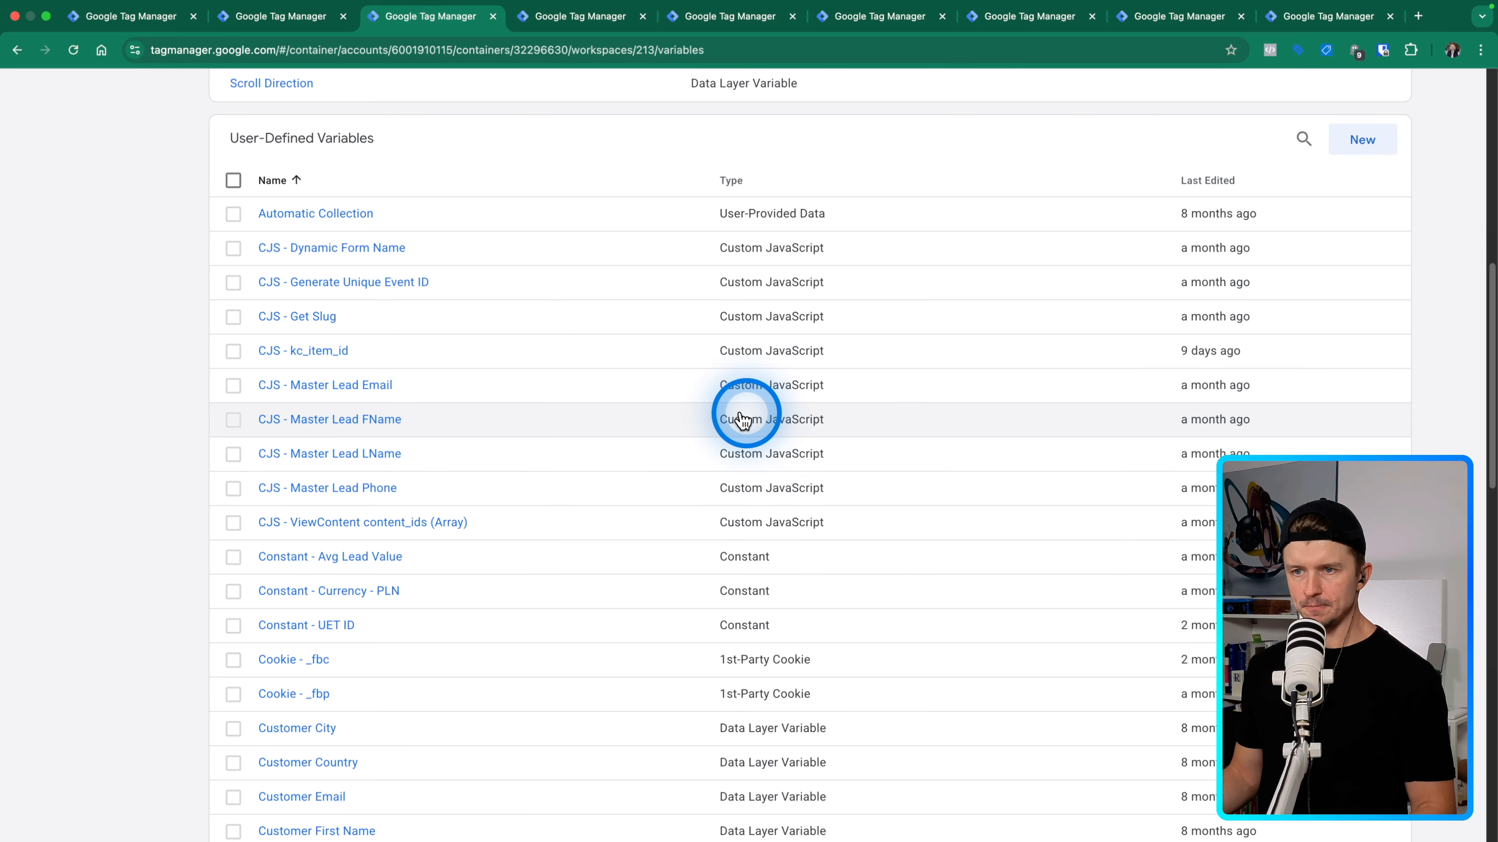
key("super+f")
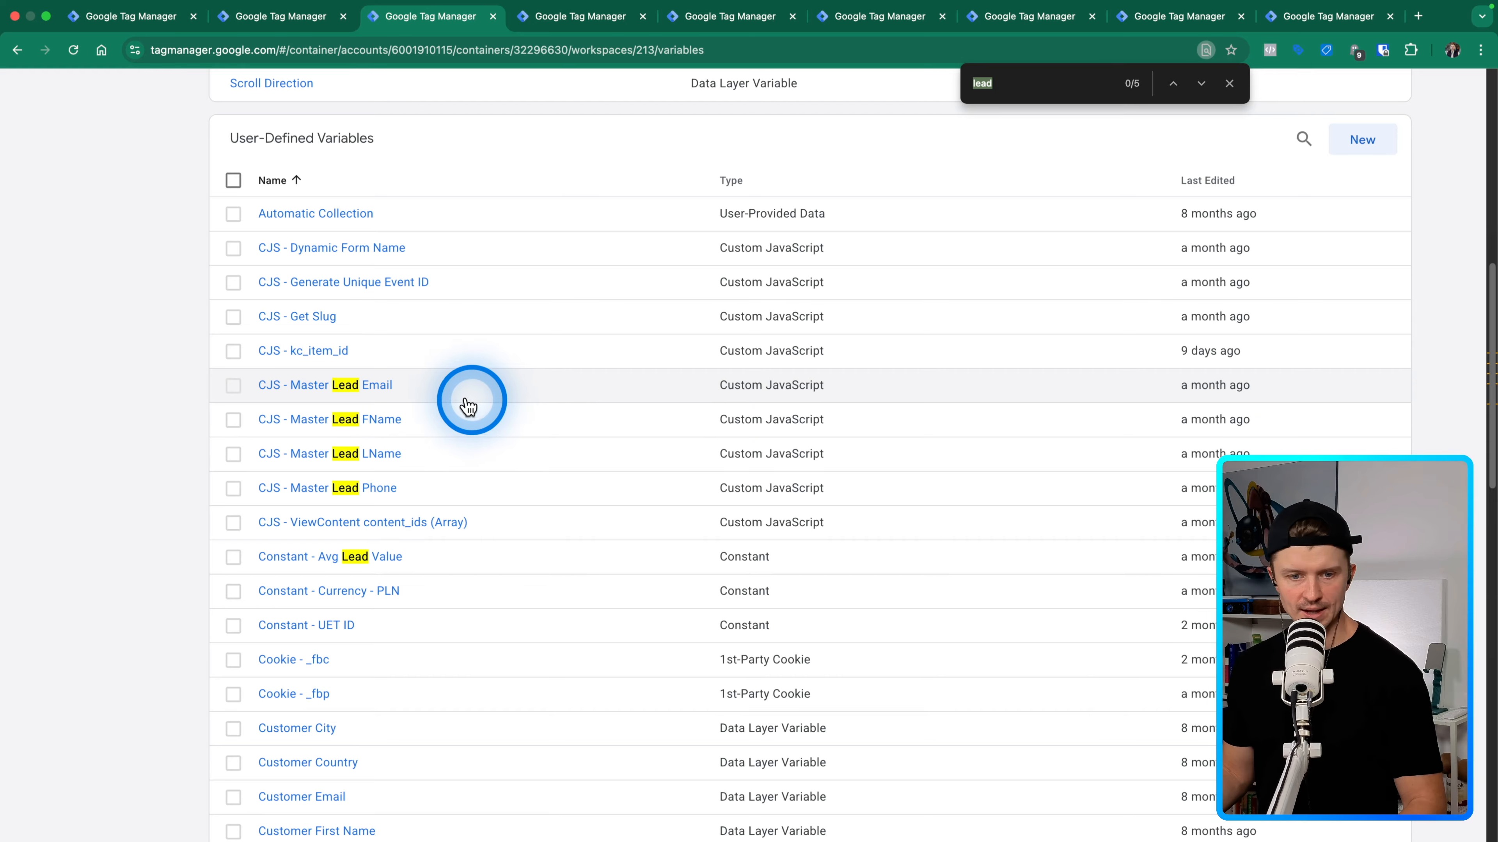
left_click(382, 391)
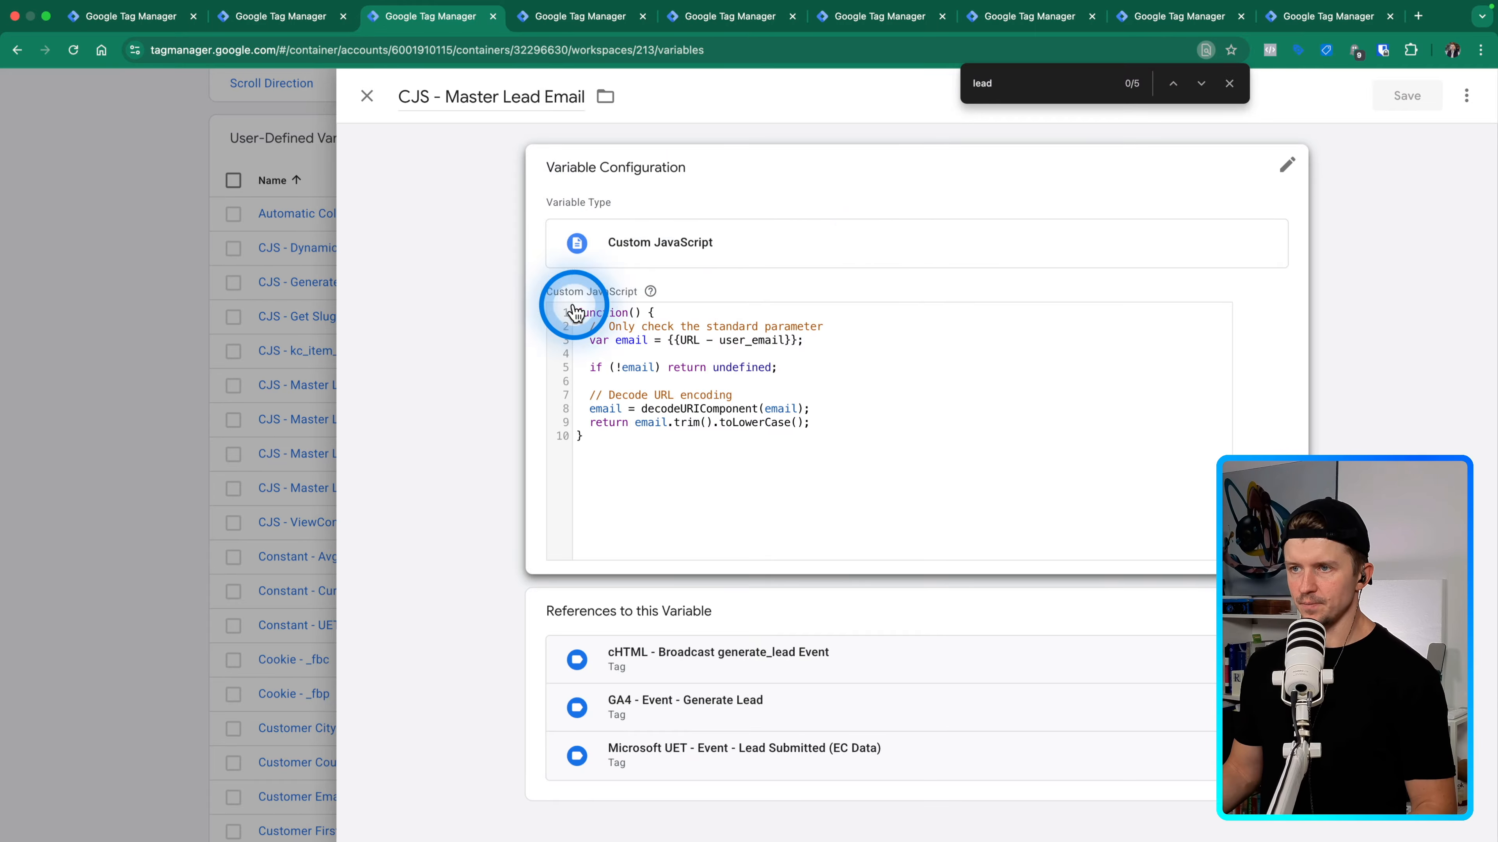
key("ctrl+alt+m")
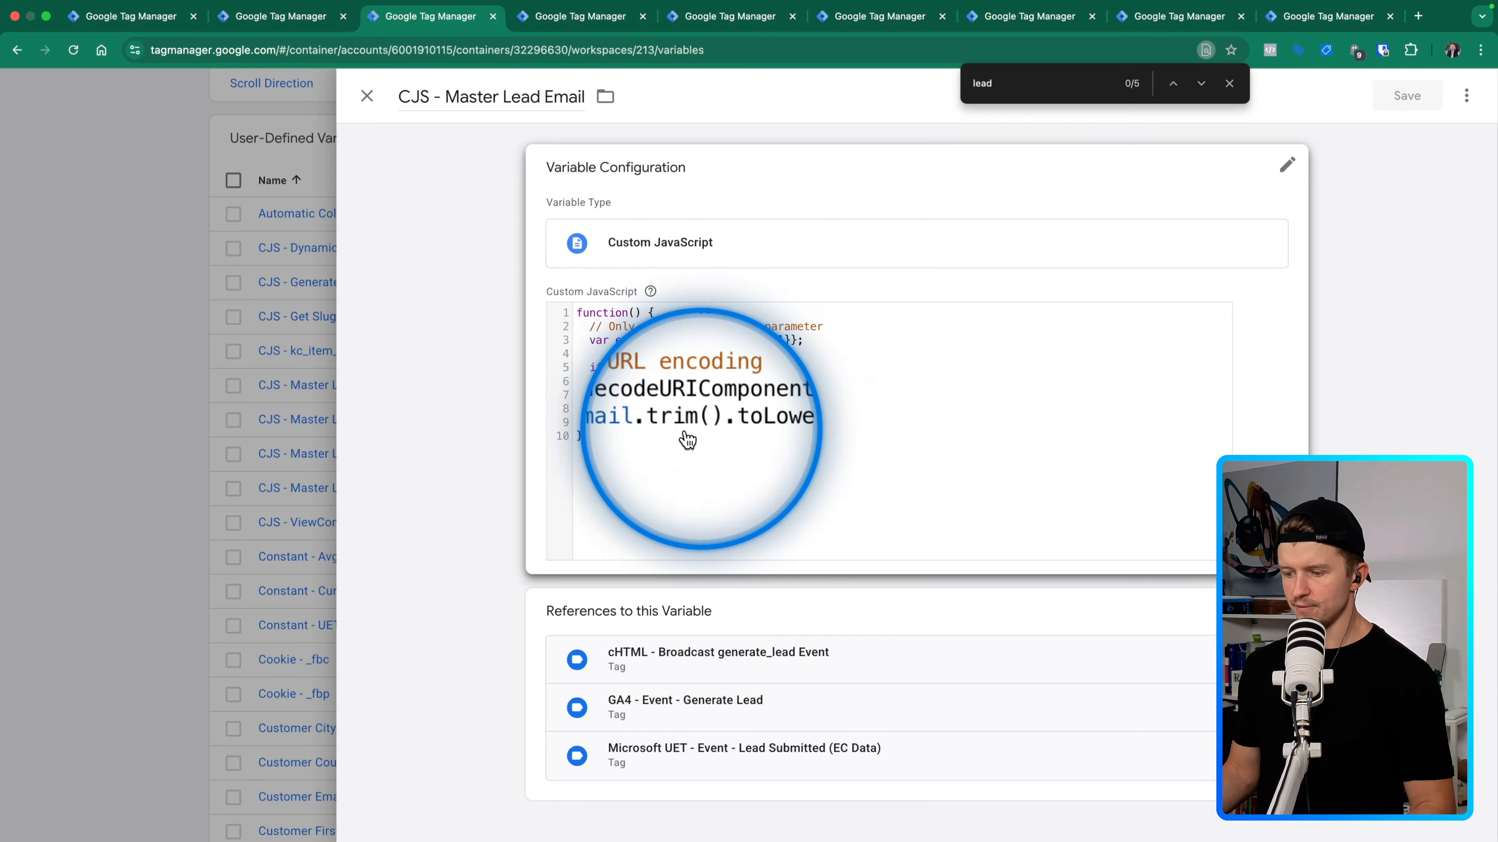
key("ctrl+alt+m")
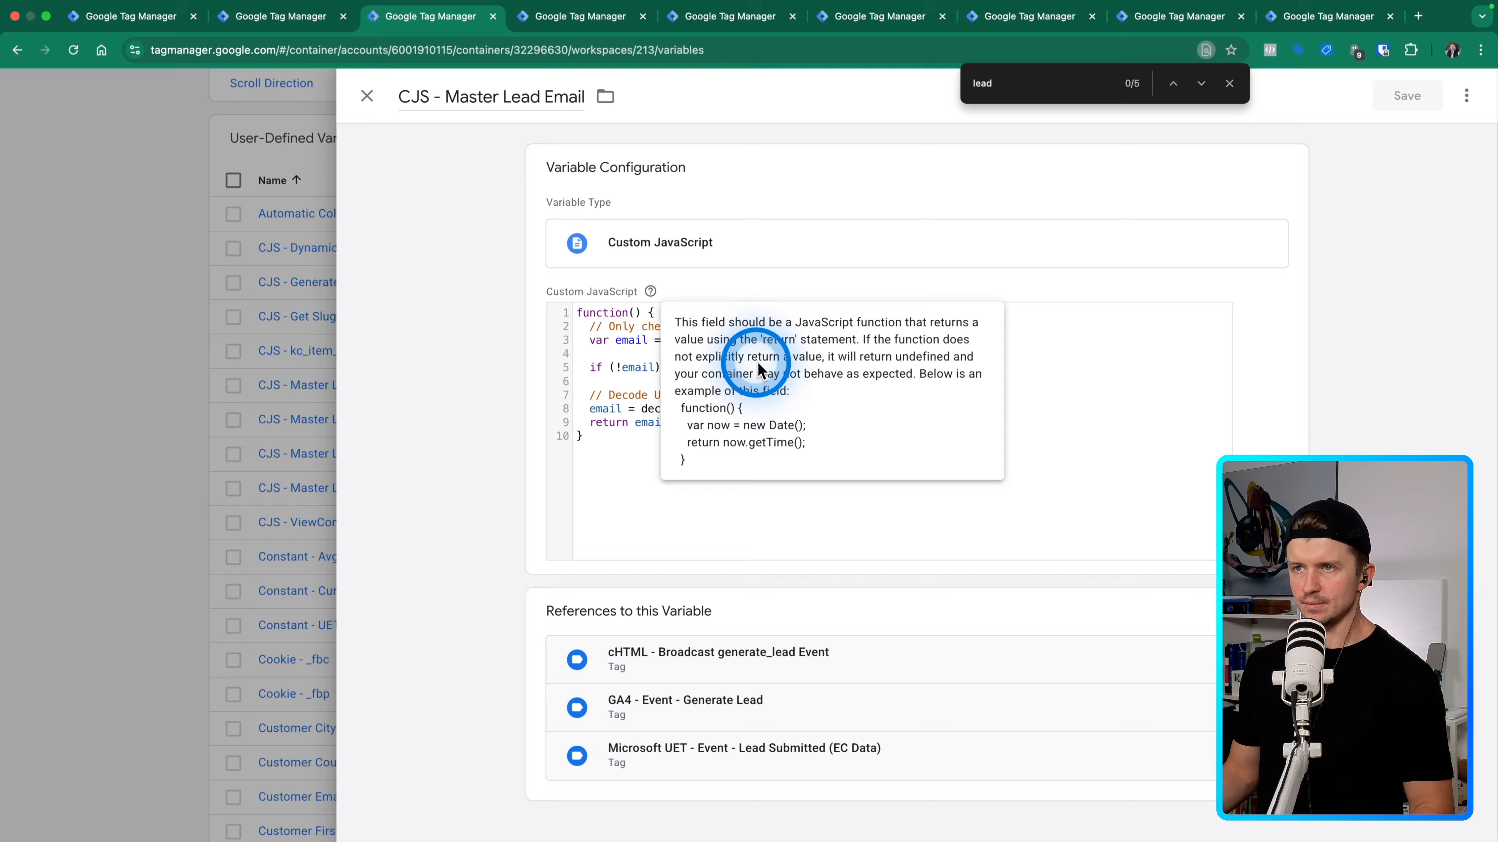
left_click(259, 363)
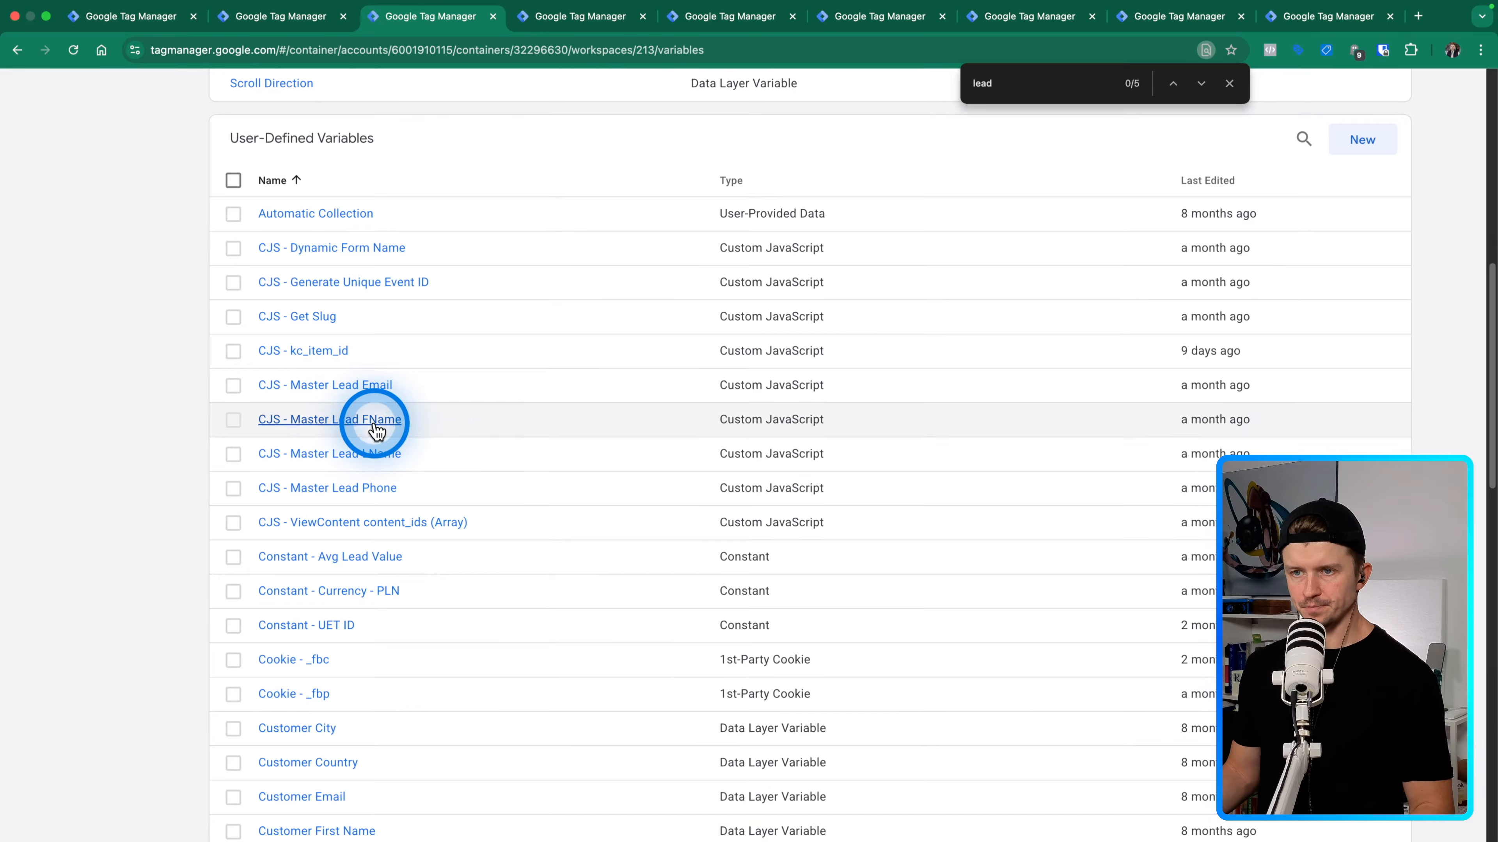
Inspect the CJS - Master Lead FName, CJS - Master Lead Phone and Constant - Avg Lead Value variables, and close the page search.
left_click(346, 420)
left_click(367, 97)
left_click(371, 488)
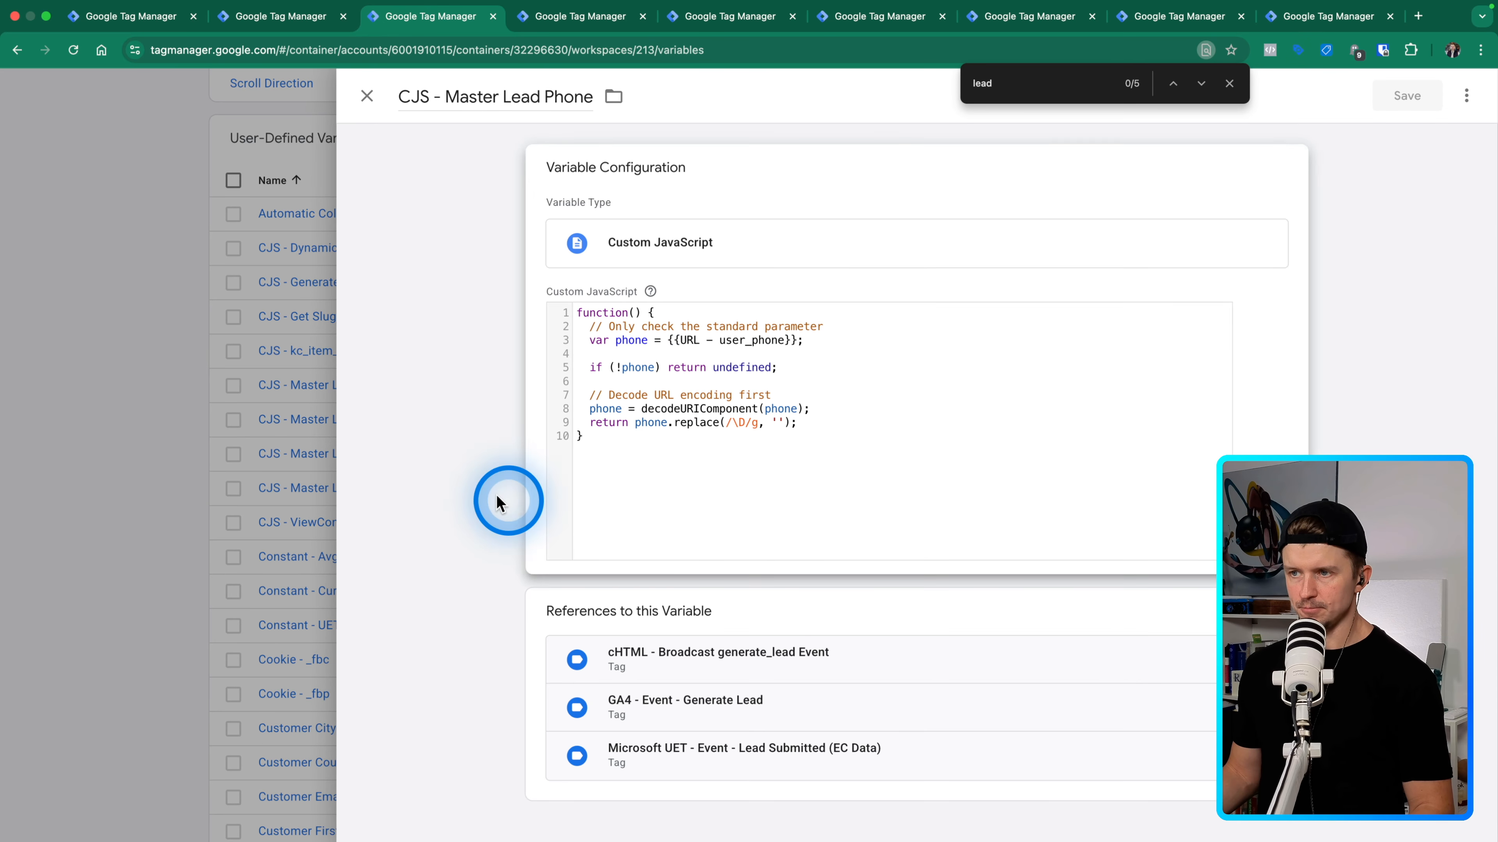
left_click(281, 392)
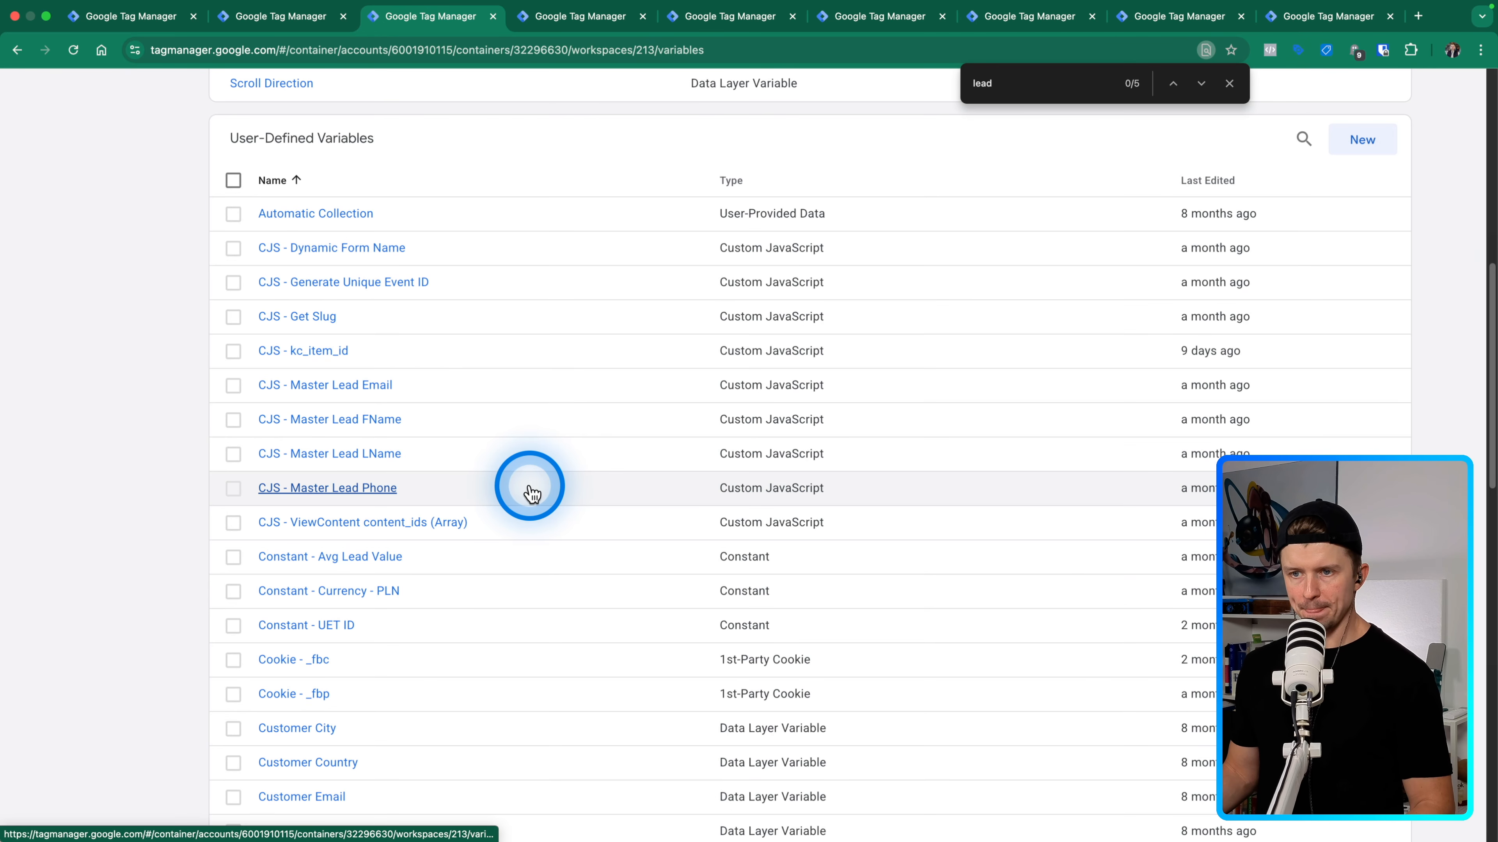
left_click(330, 557)
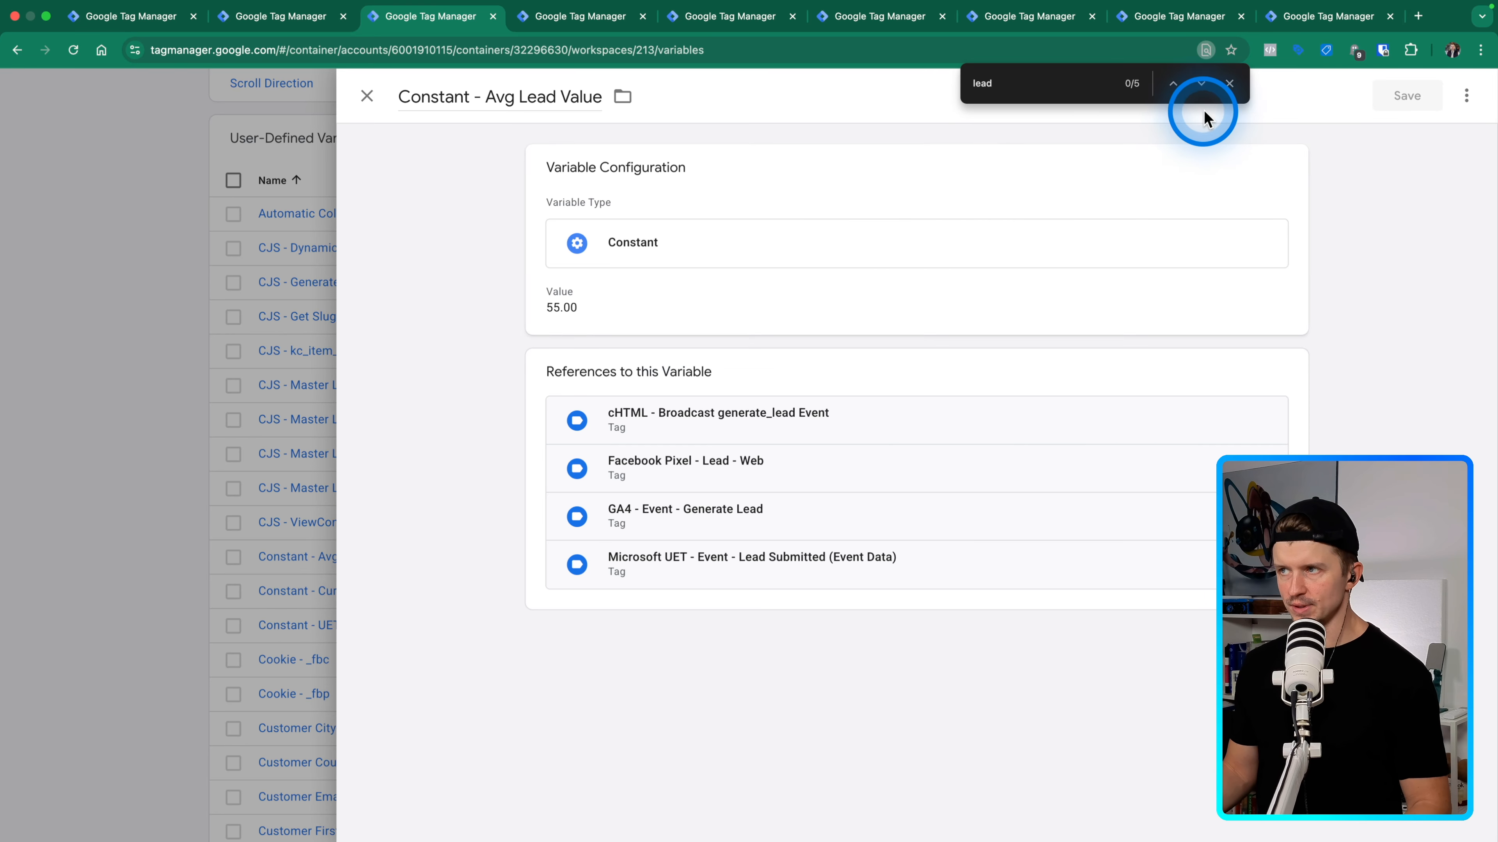
left_click(1229, 84)
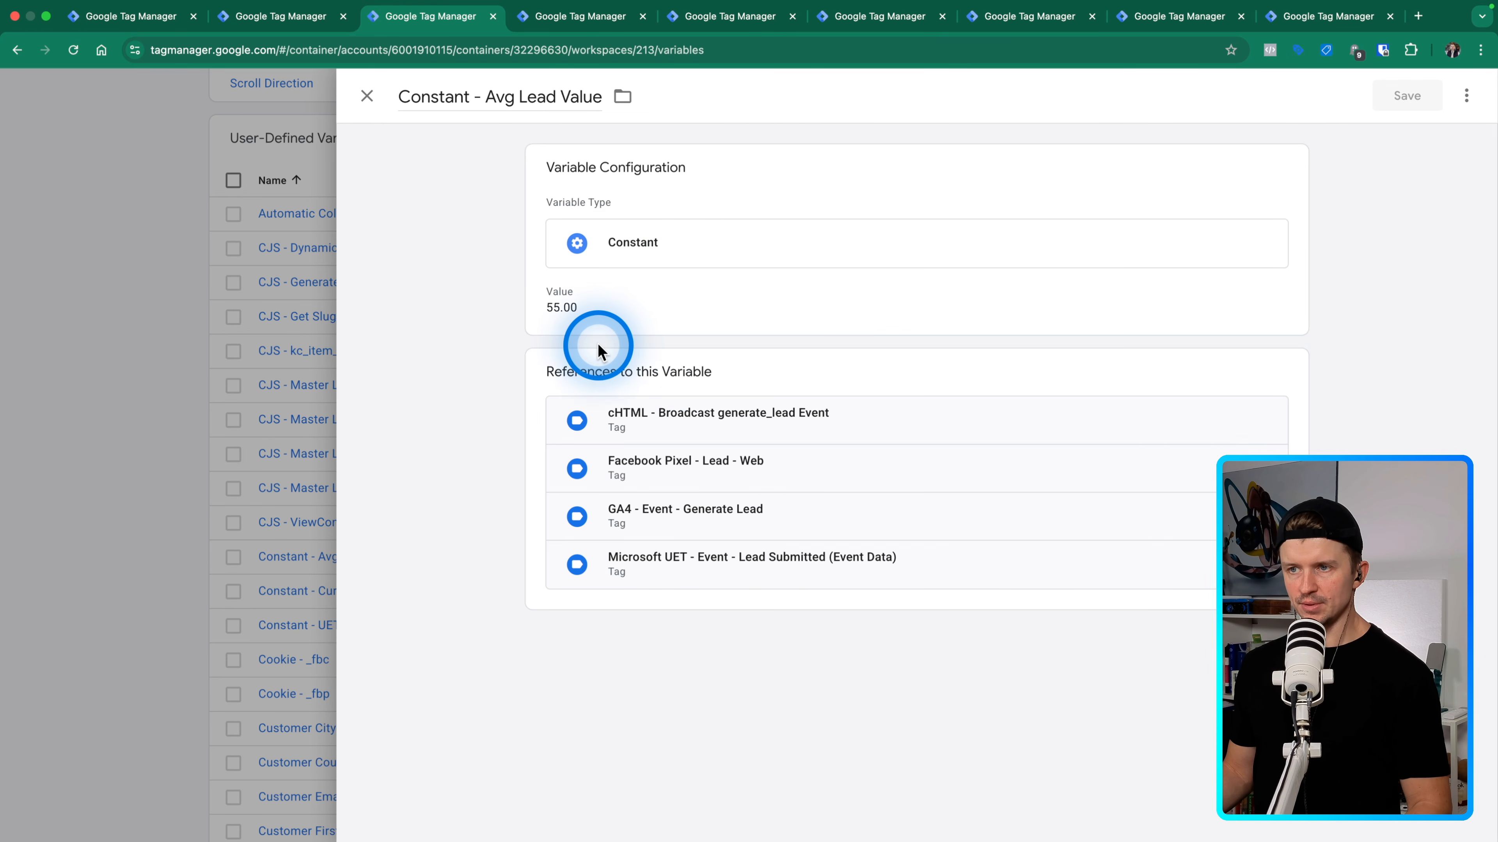
Open the GA4 - Event - Generate Lead tag's configuration for editing and review its event name and event parameters.
left_click(580, 16)
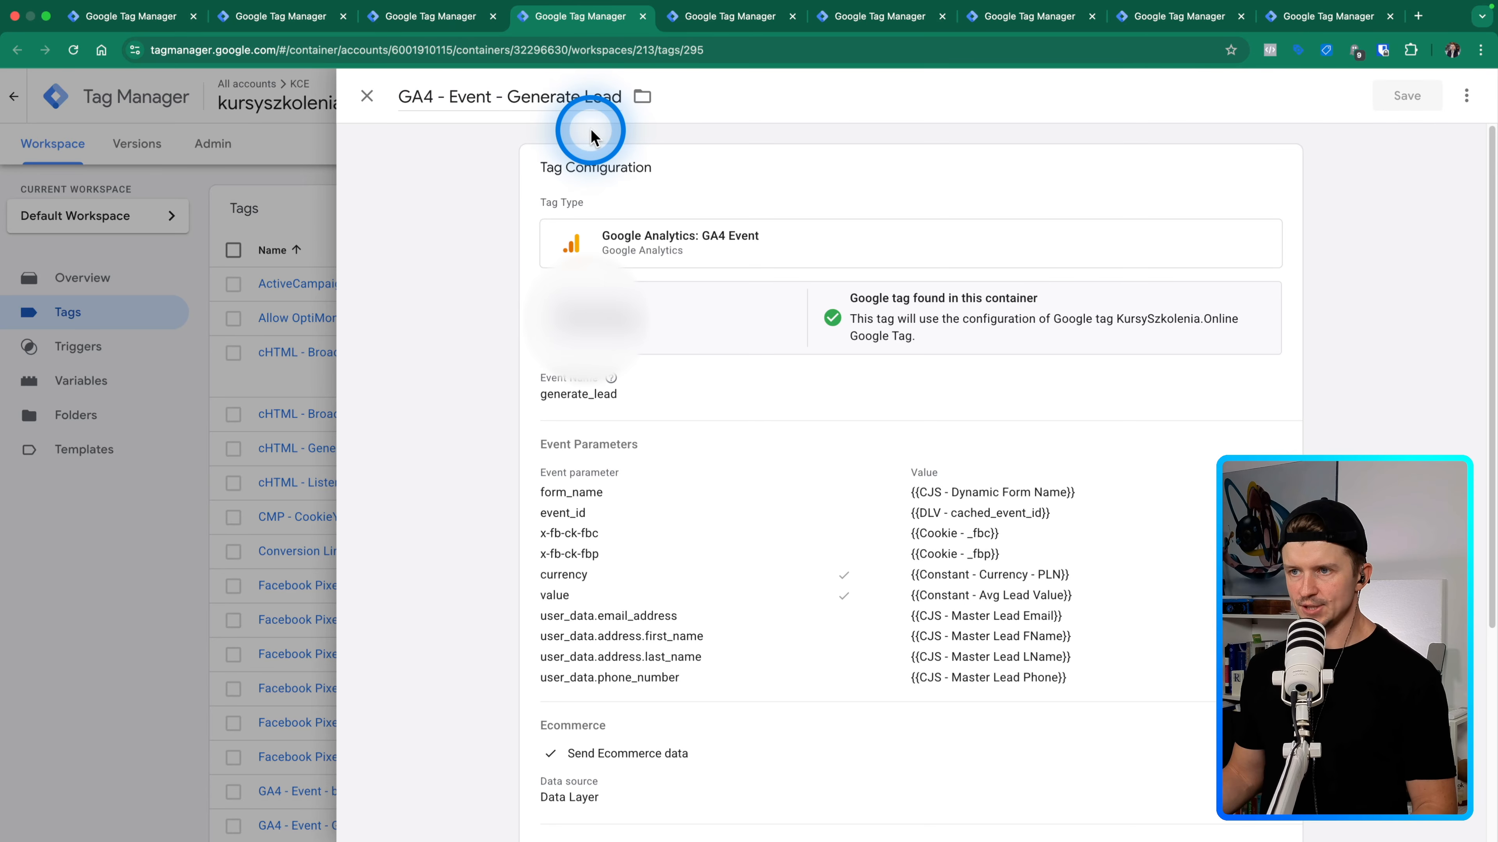
scroll(430, 387, "down", 2)
scroll(431, 386, "down", 2)
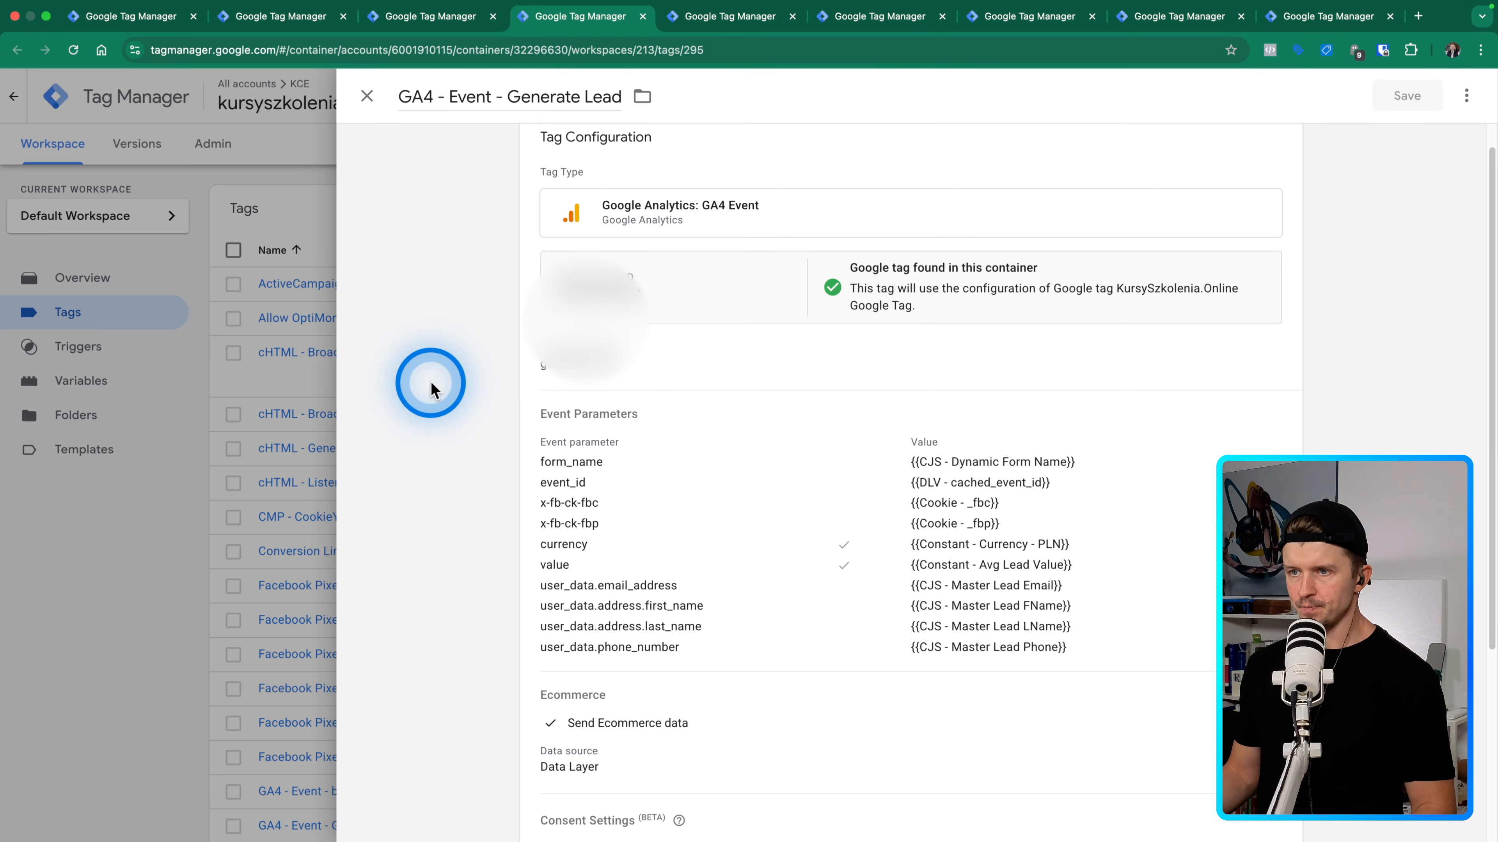
left_click(594, 378)
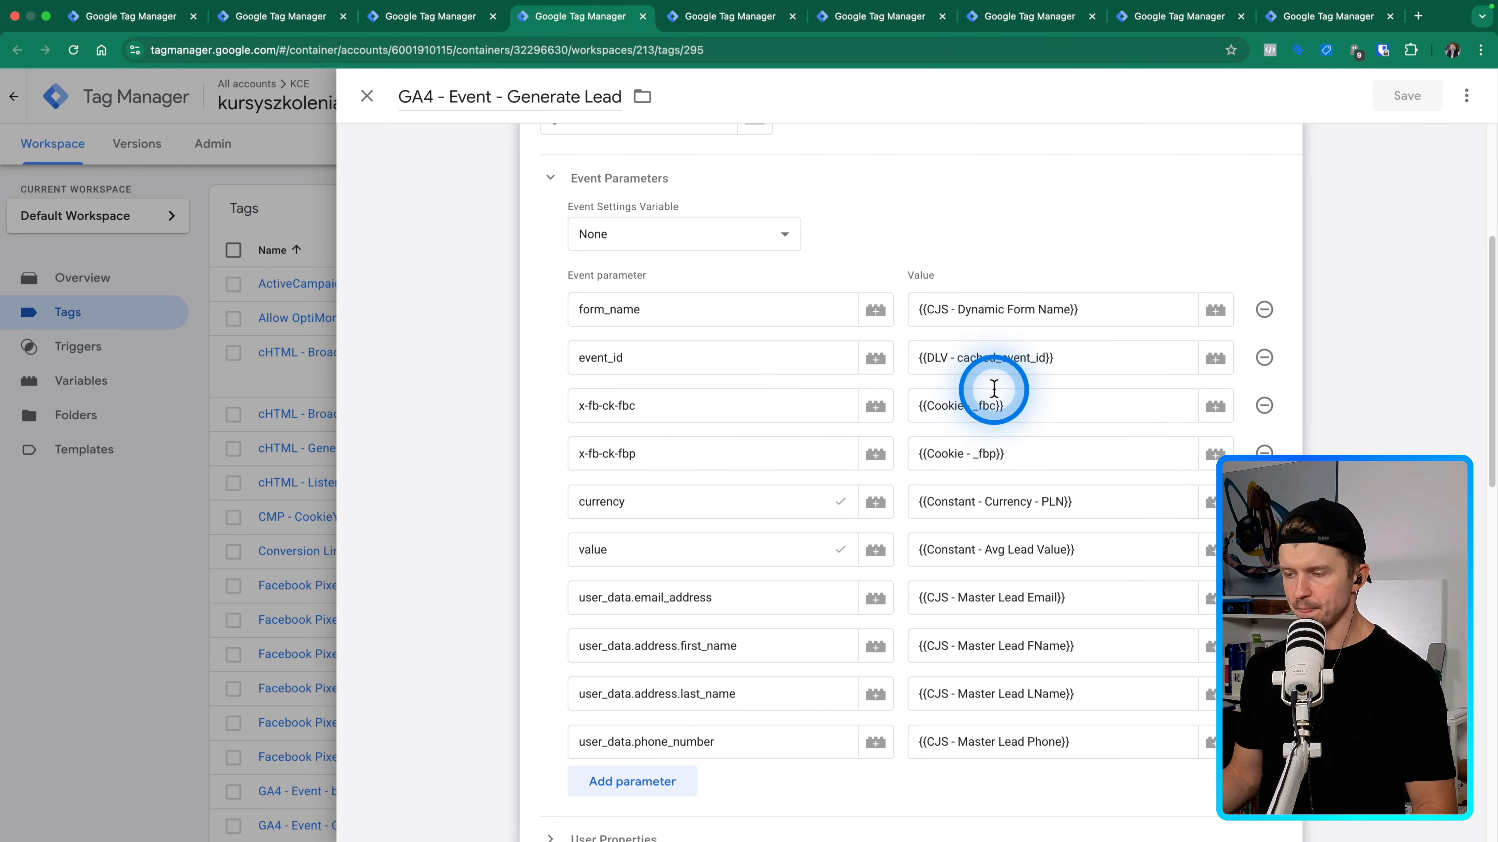
scroll(673, 454, "down", 3)
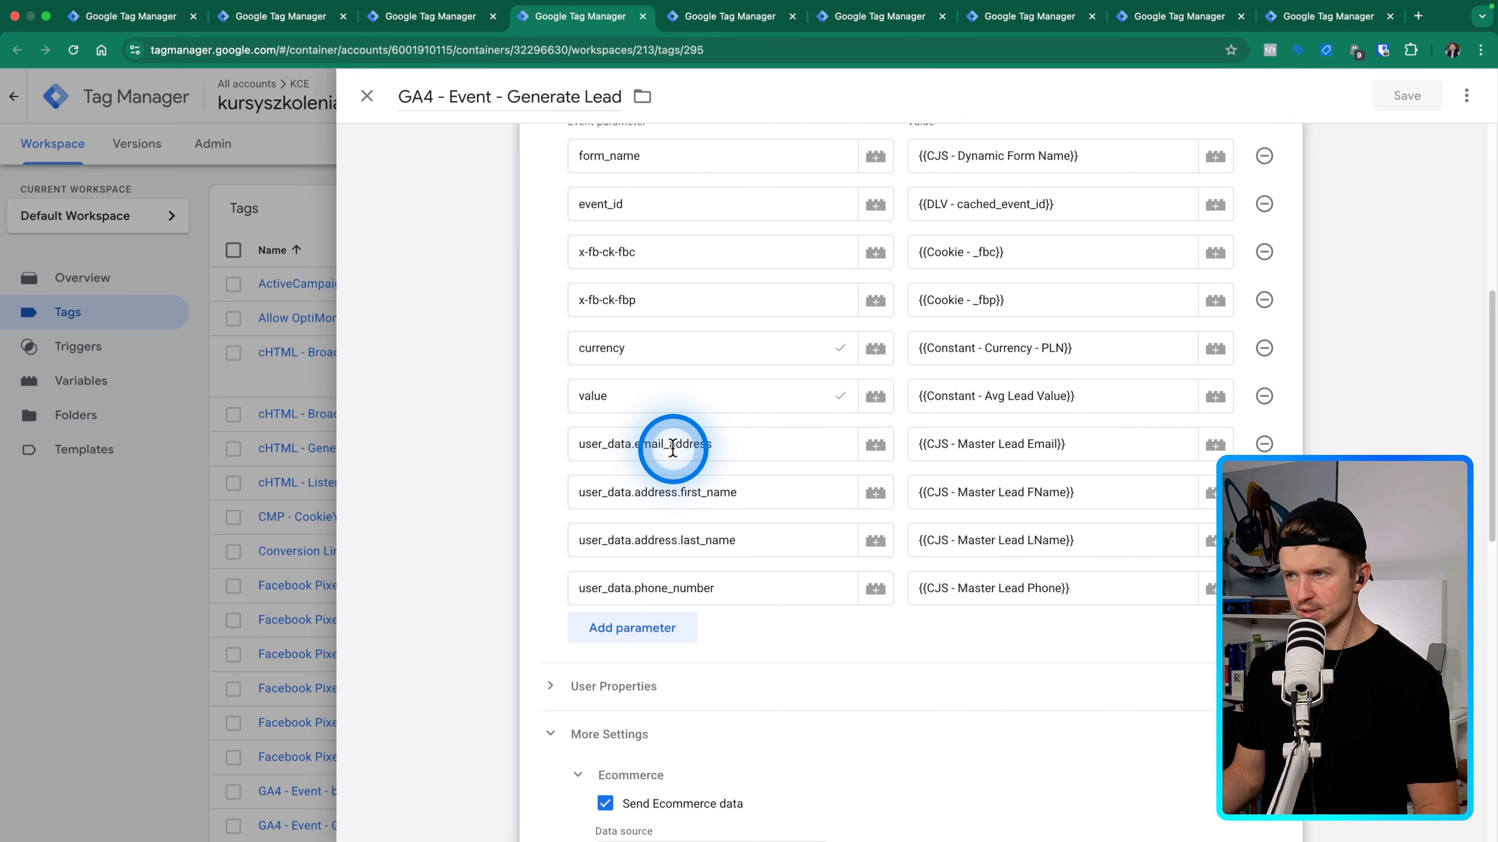
scroll(684, 450, "up", 1)
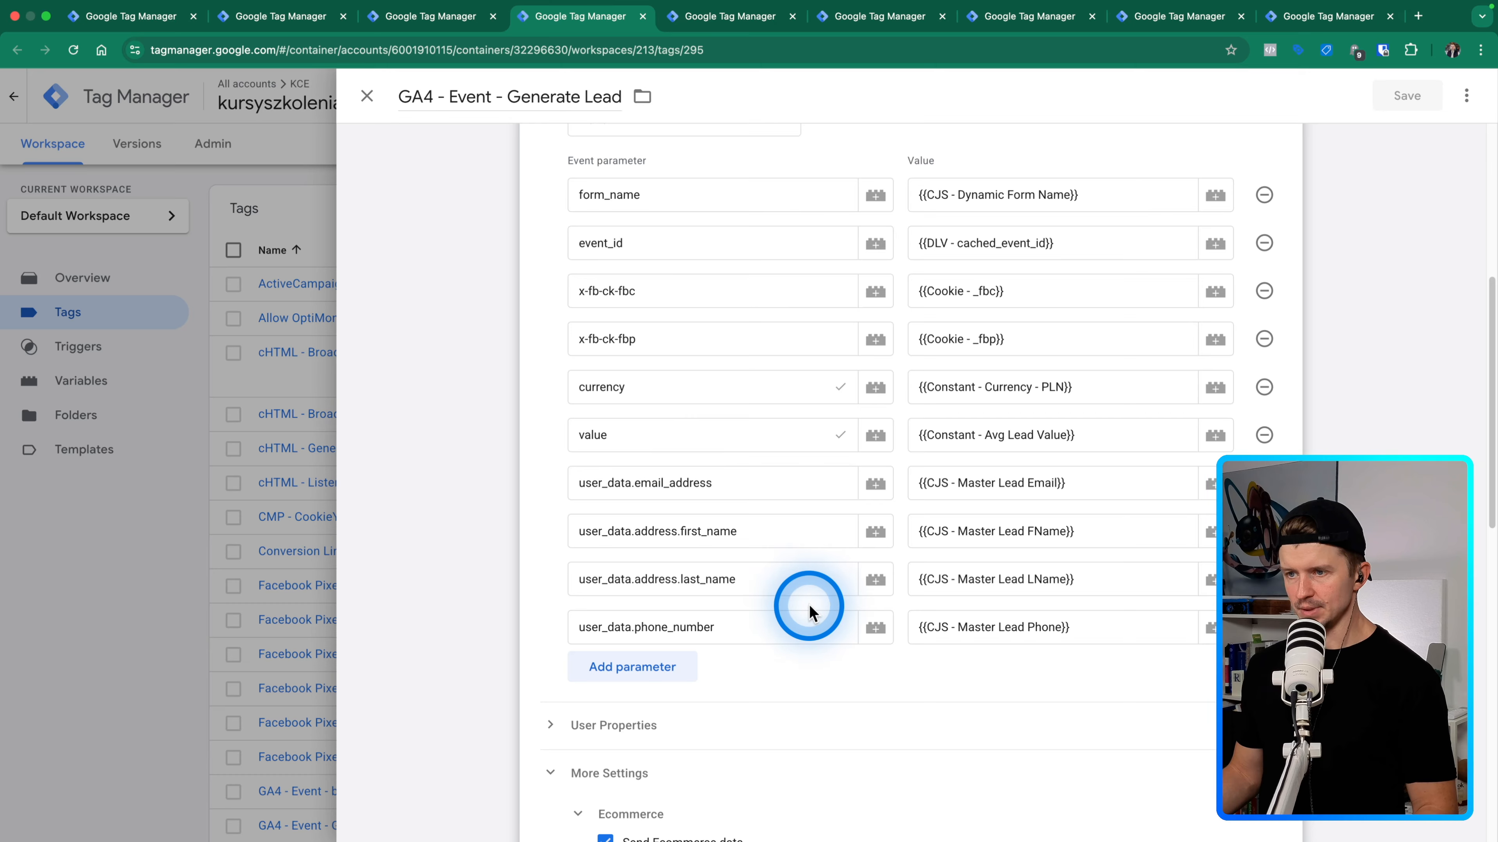
scroll(576, 423, "up", 1)
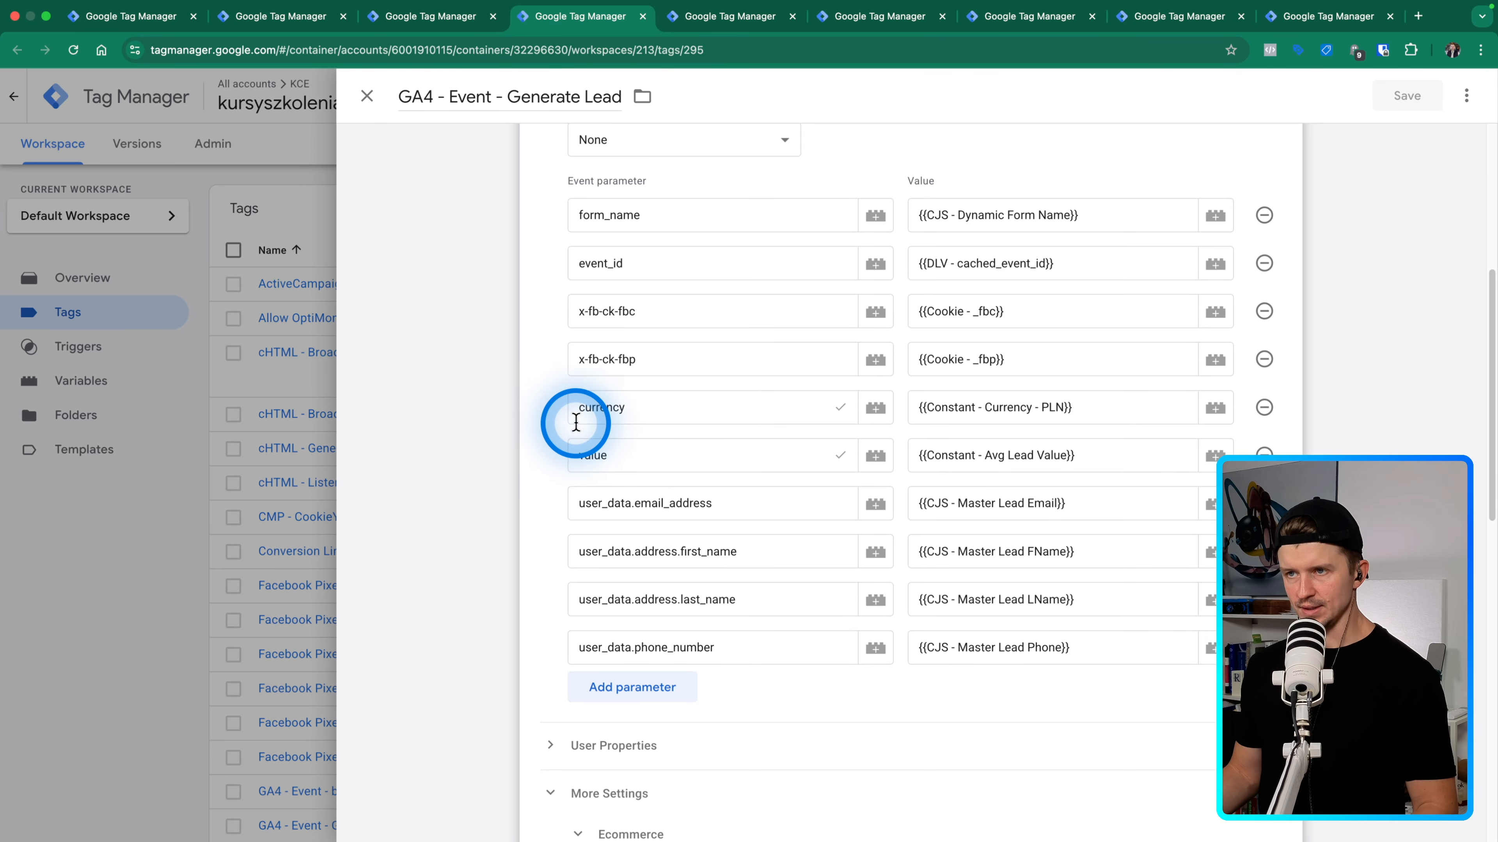
scroll(535, 324, "up", 8)
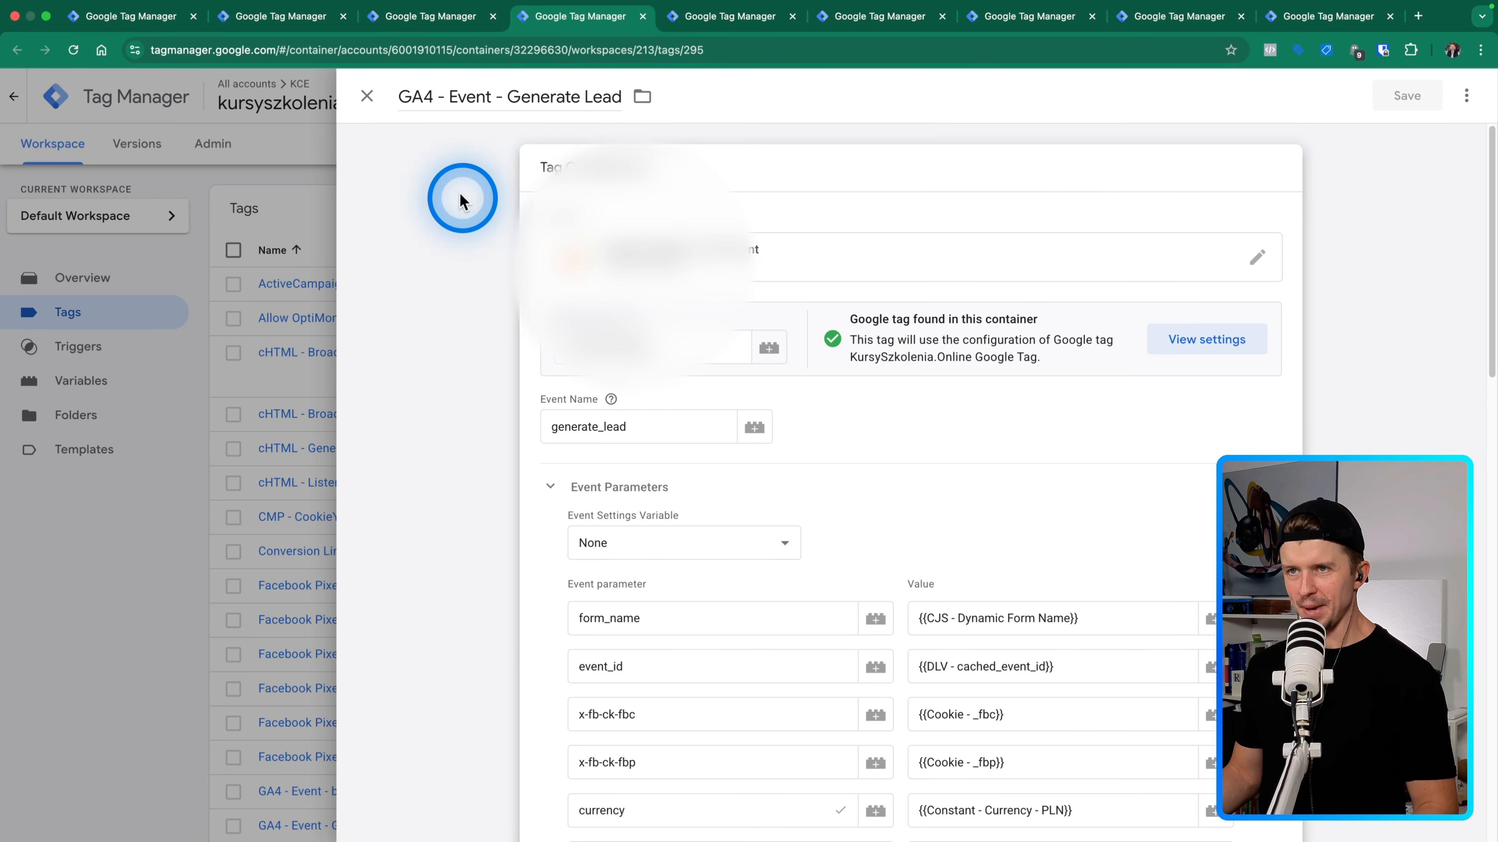
Examine the GA4 - Event - Generate Lead tag's user data parameters, ecommerce options, consent settings and firing trigger.
scroll(507, 499, "down", 6)
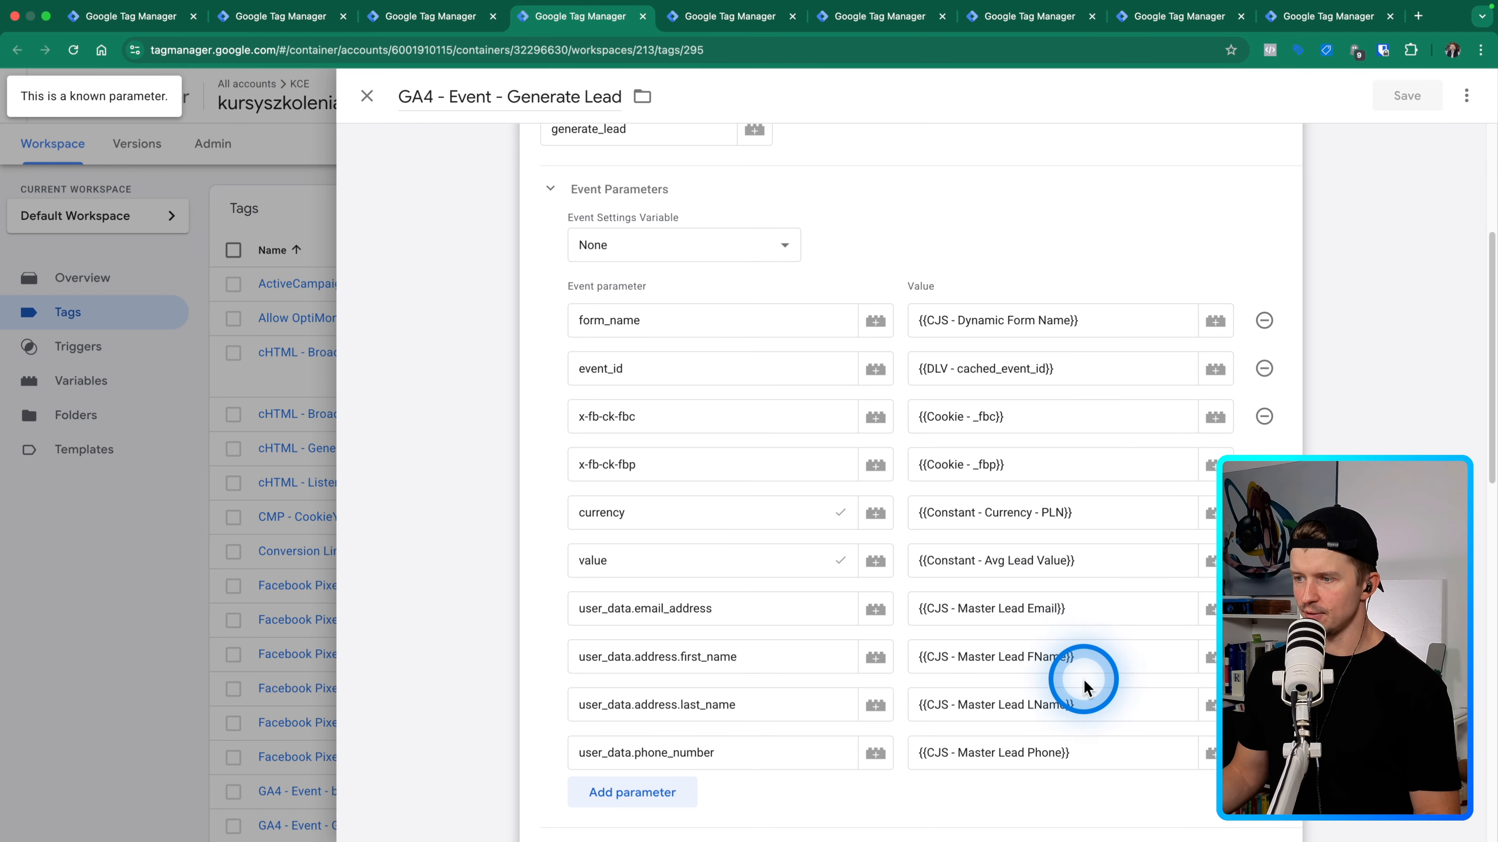
scroll(729, 525, "down", 5)
scroll(732, 527, "down", 4)
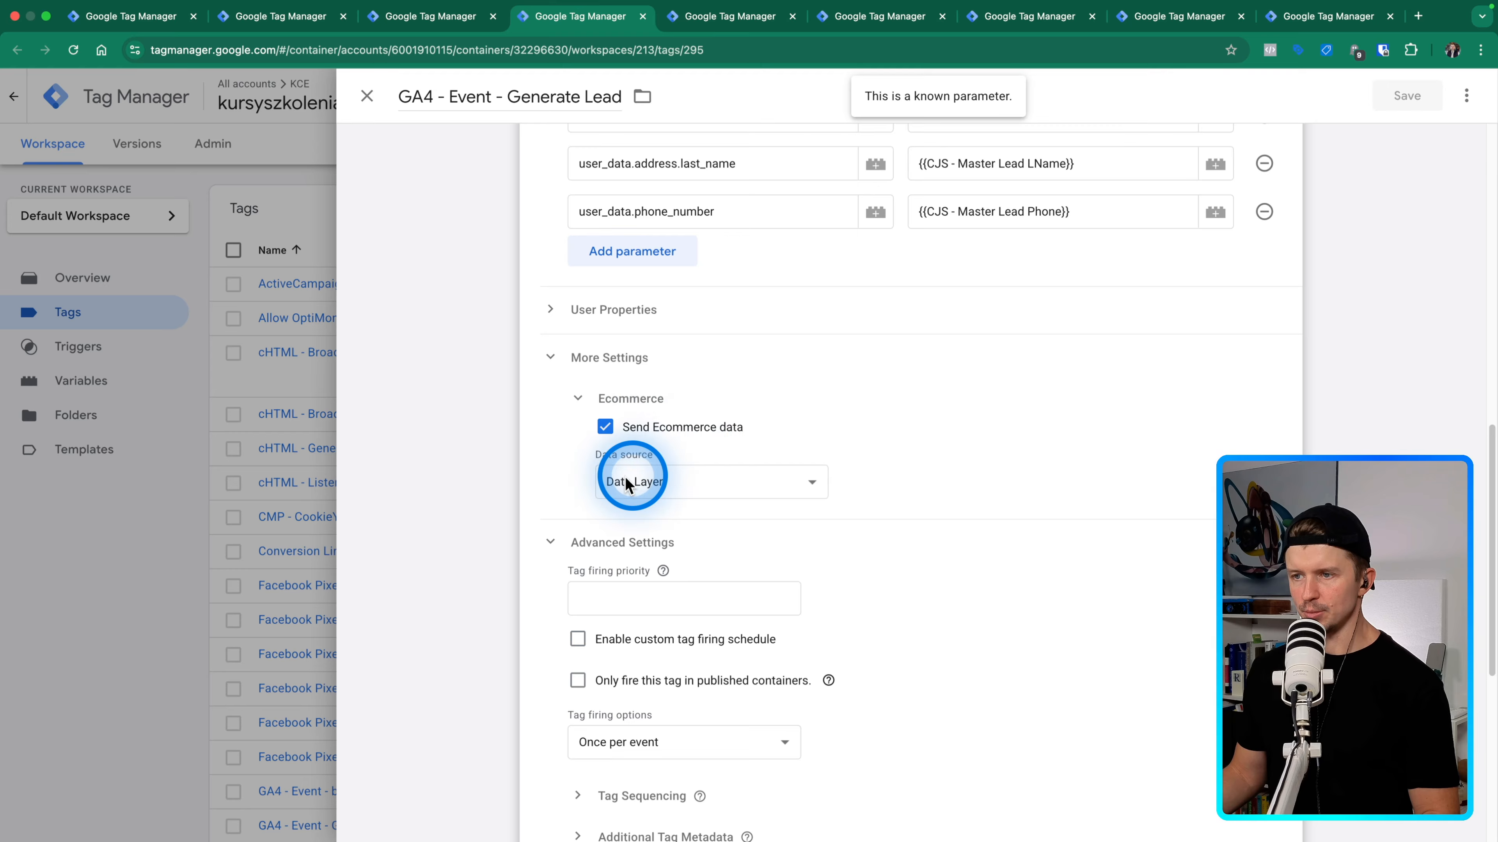
scroll(513, 518, "down", 8)
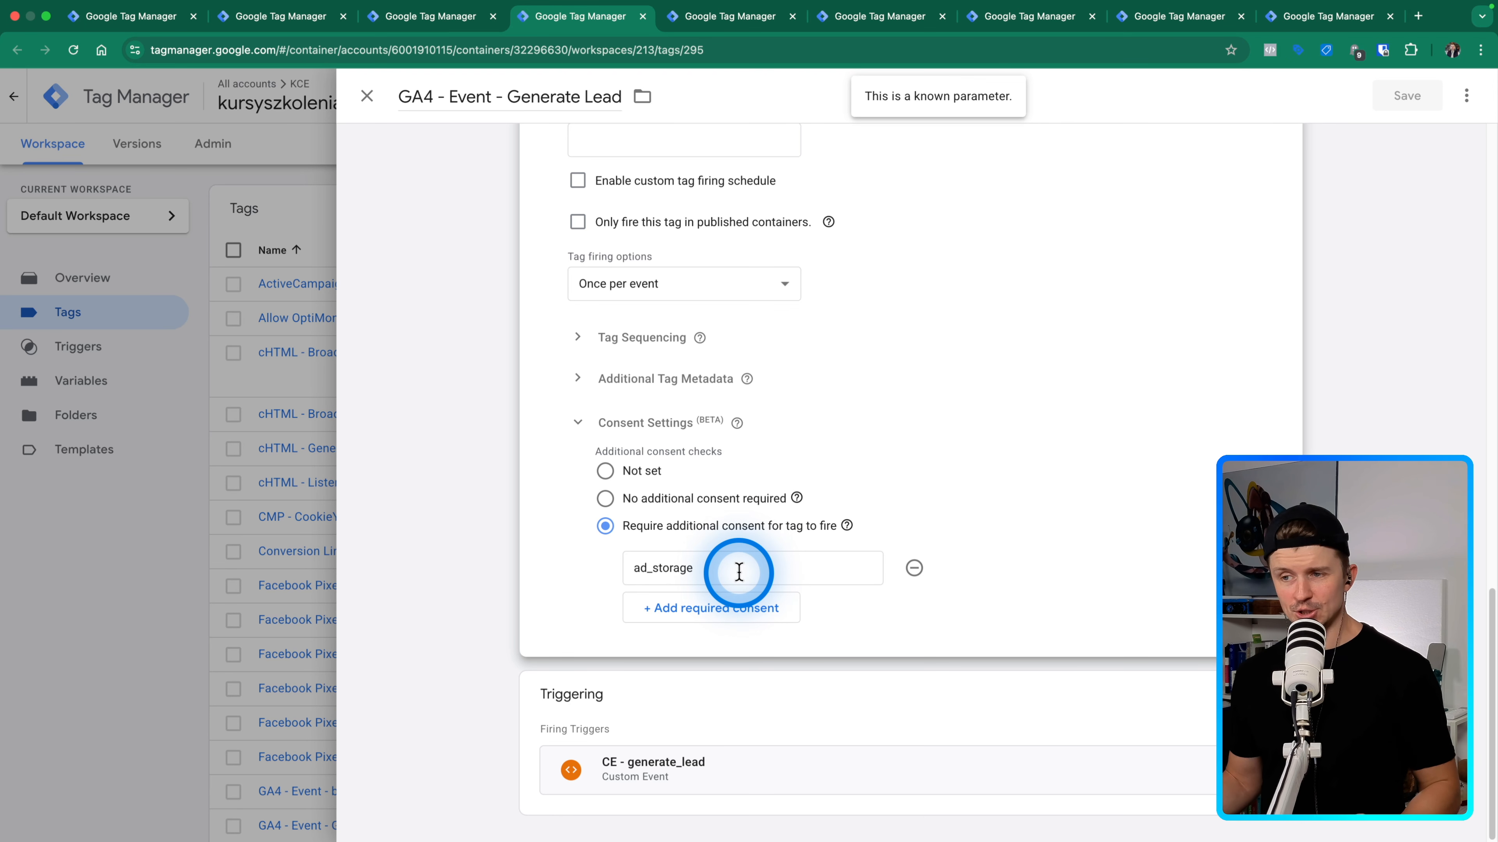
scroll(492, 508, "up", 1)
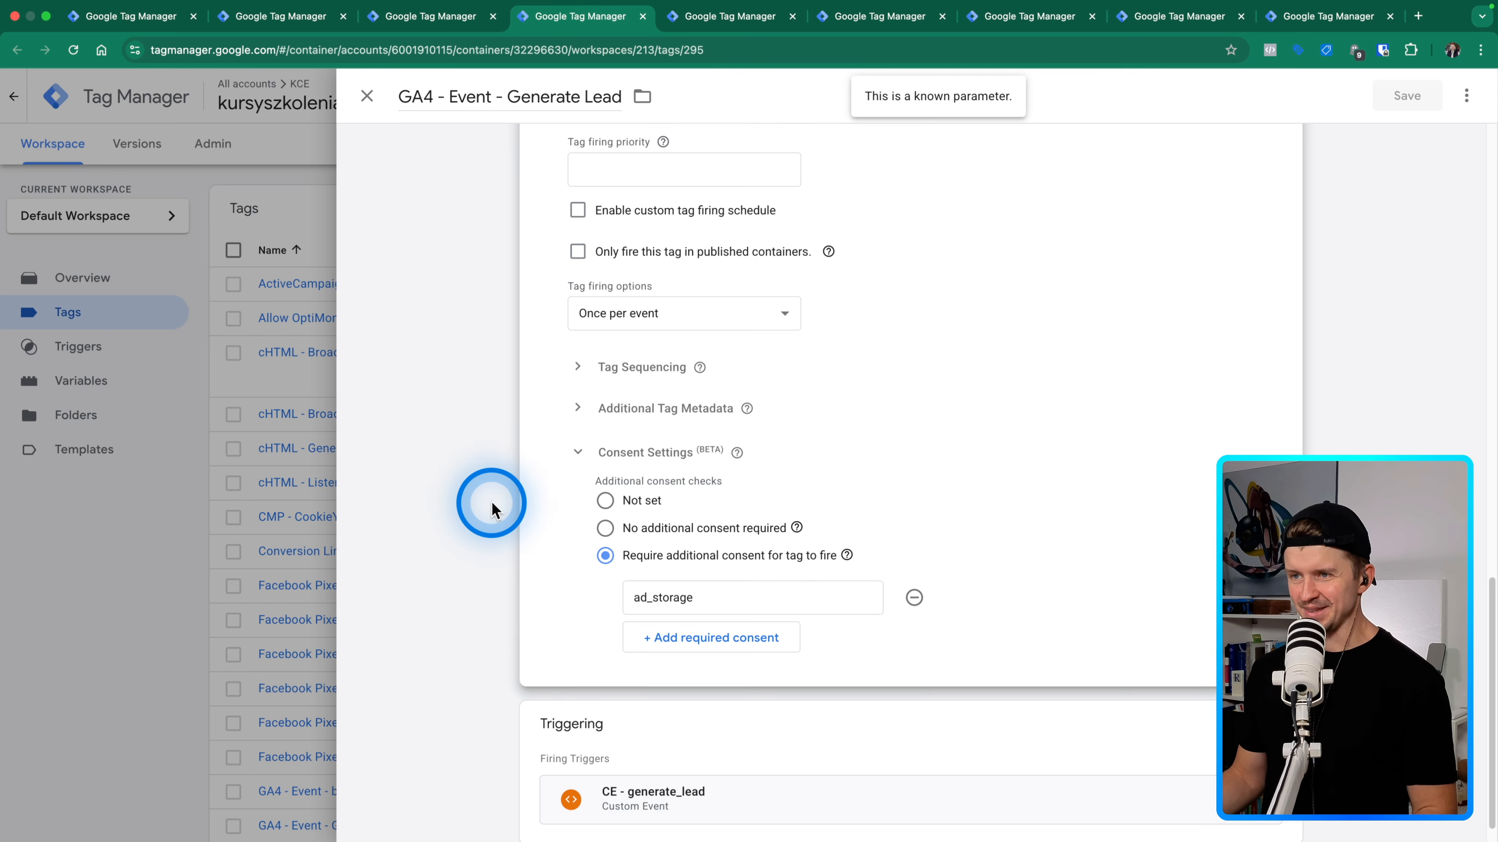
scroll(522, 573, "up", 4)
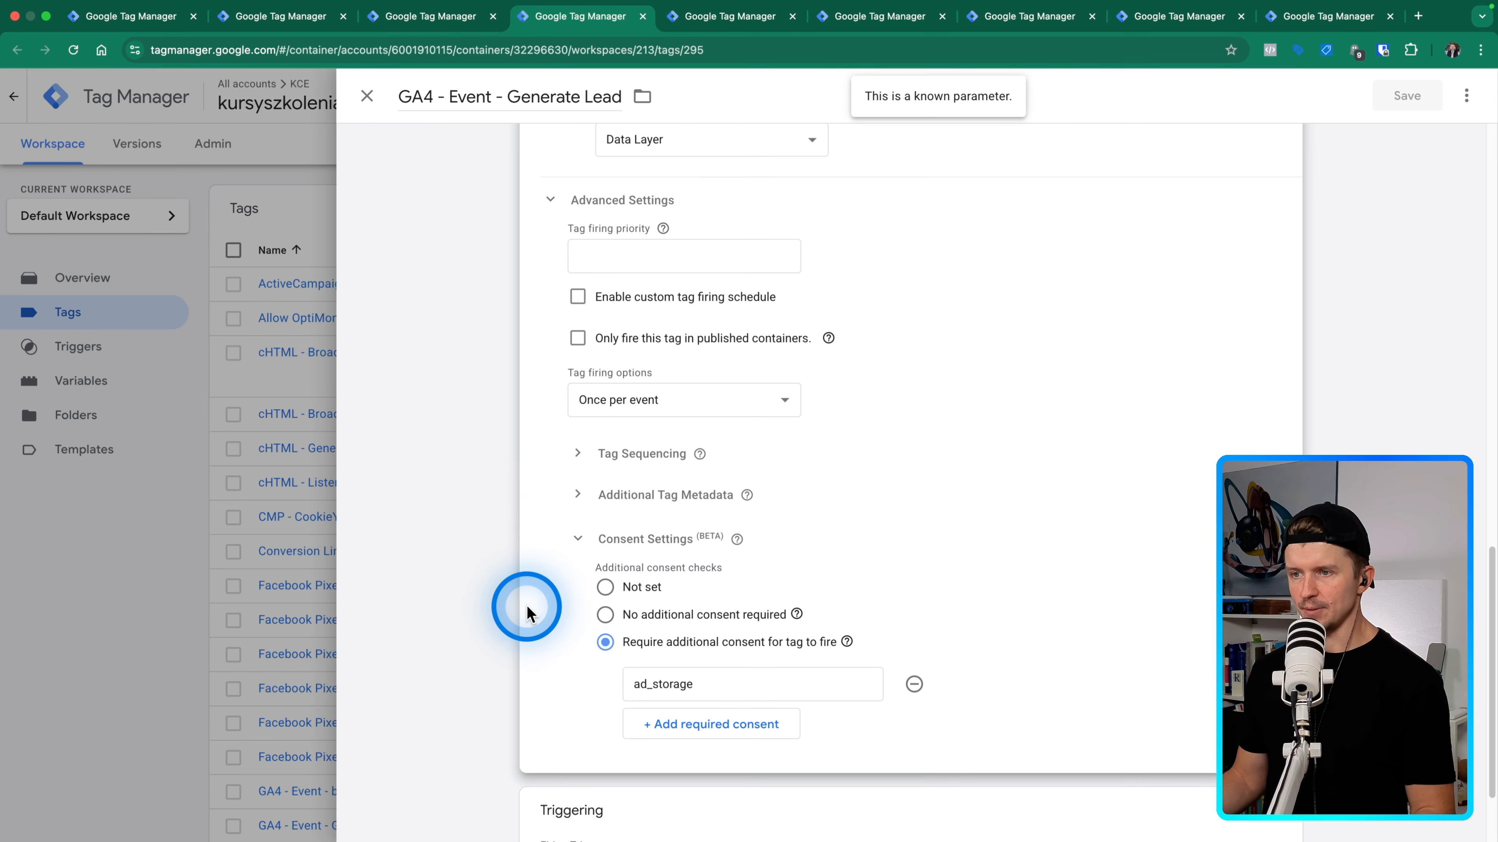
scroll(527, 611, "down", 5)
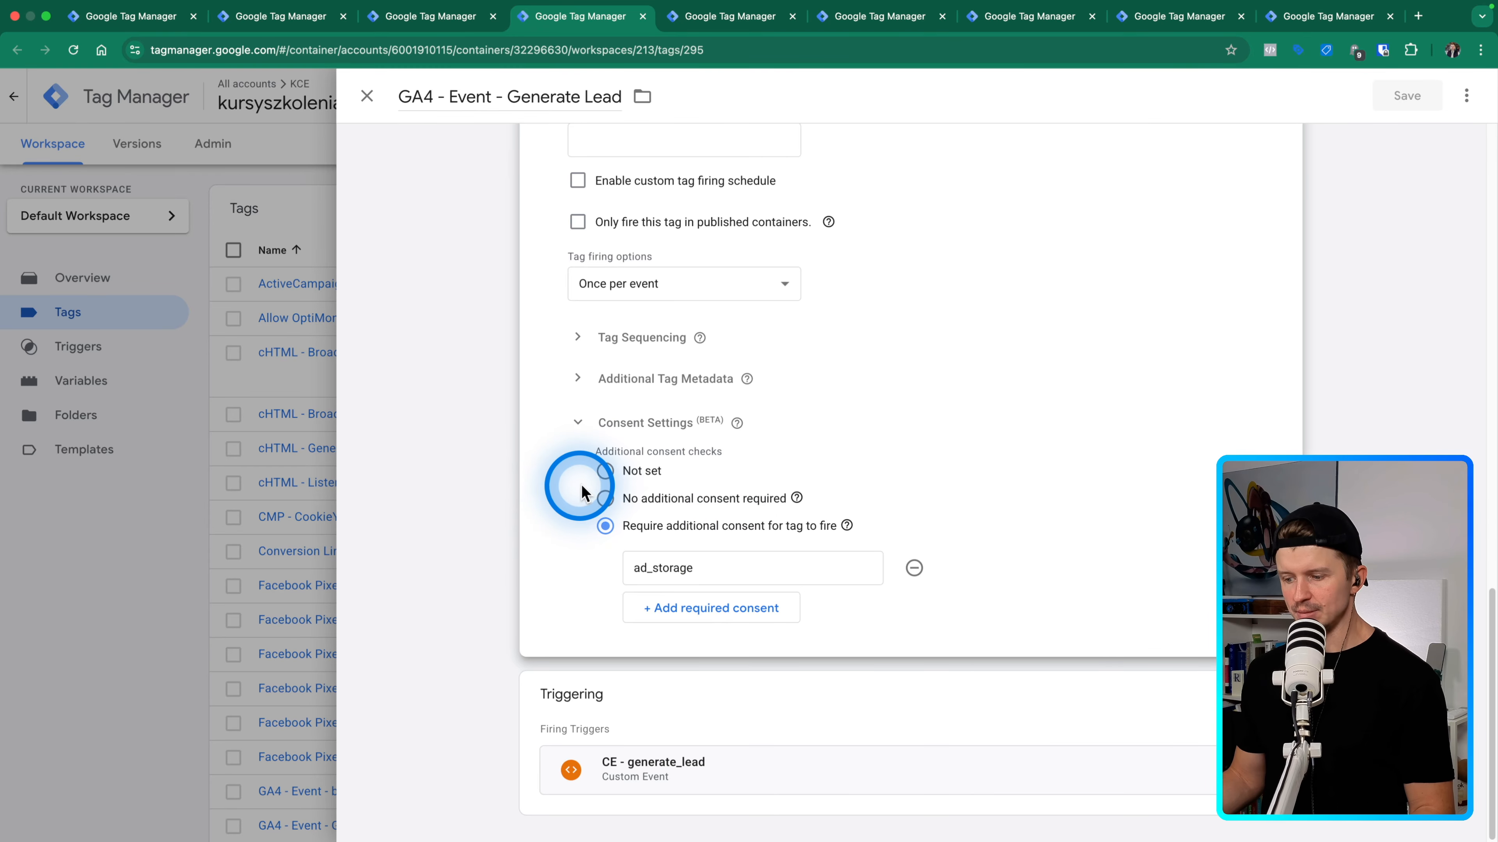
scroll(510, 535, "up", 15)
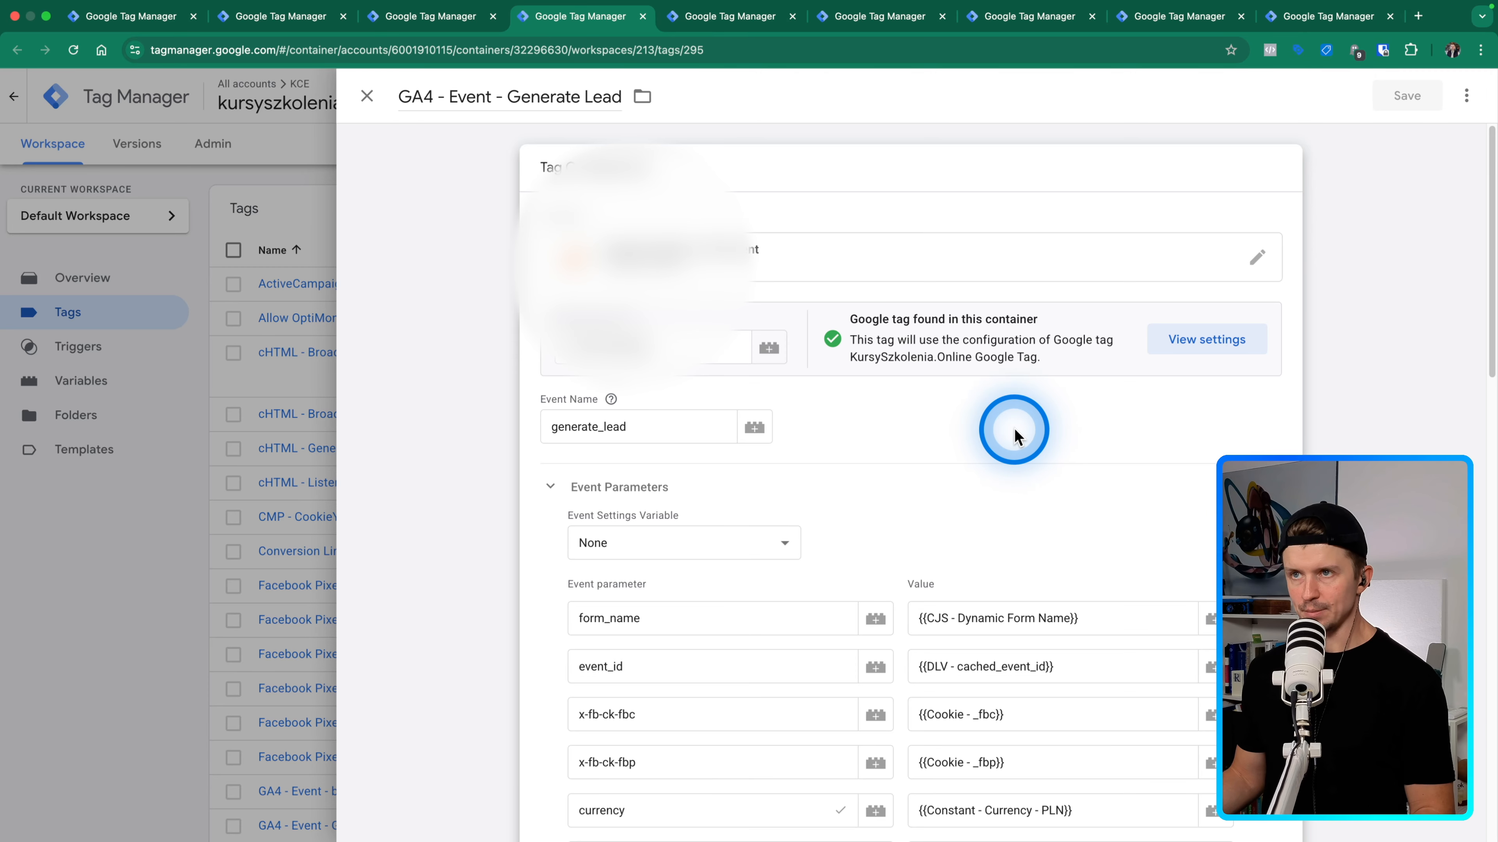
Open the Facebook Pixel - Lead - Web tag's configuration and check its standard event, consent settings and firing trigger.
key("ctrl+Tab")
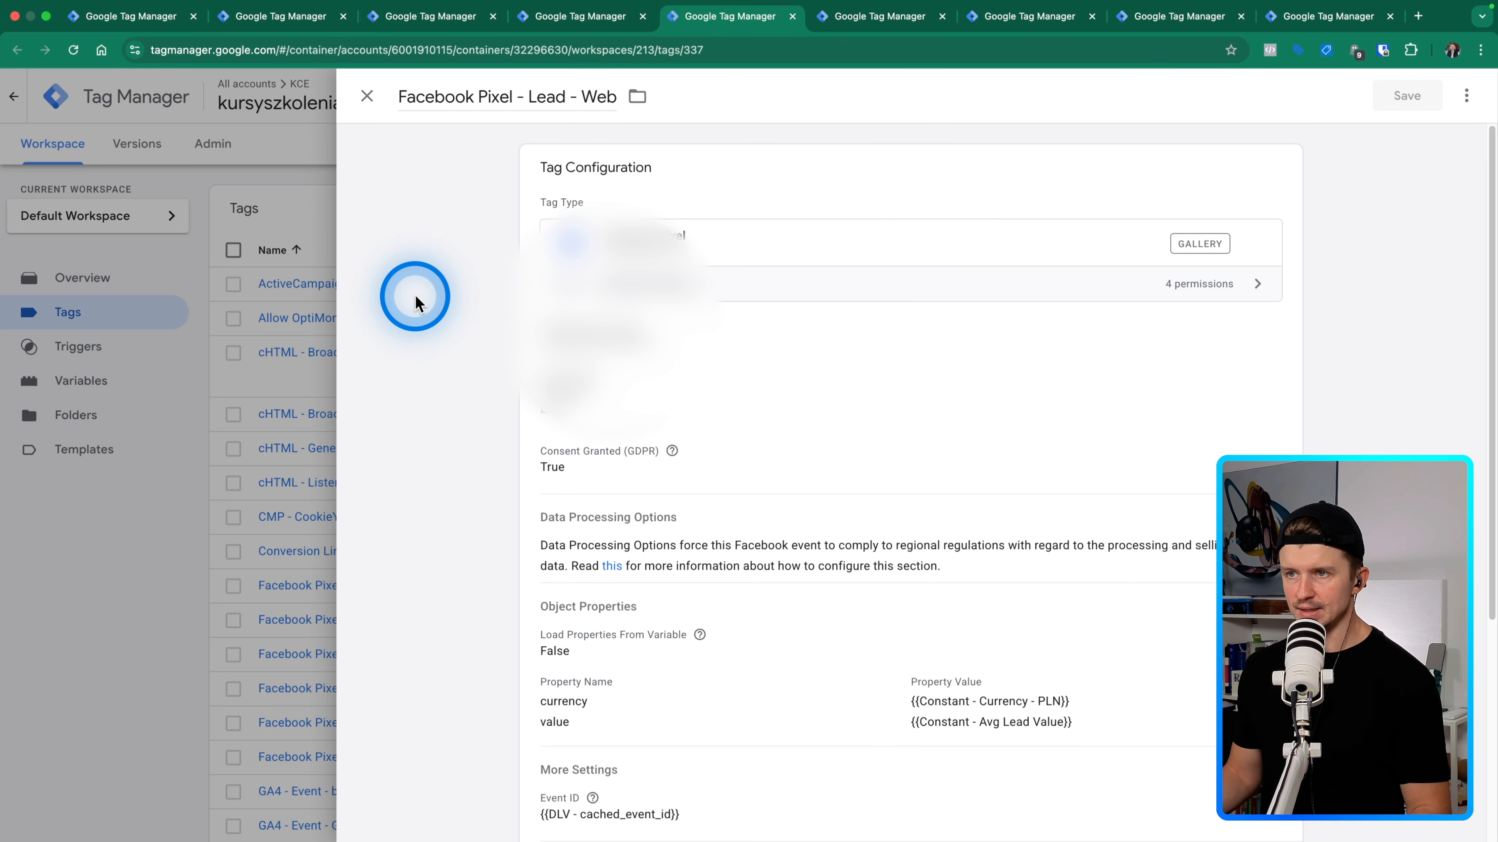
left_click(743, 349)
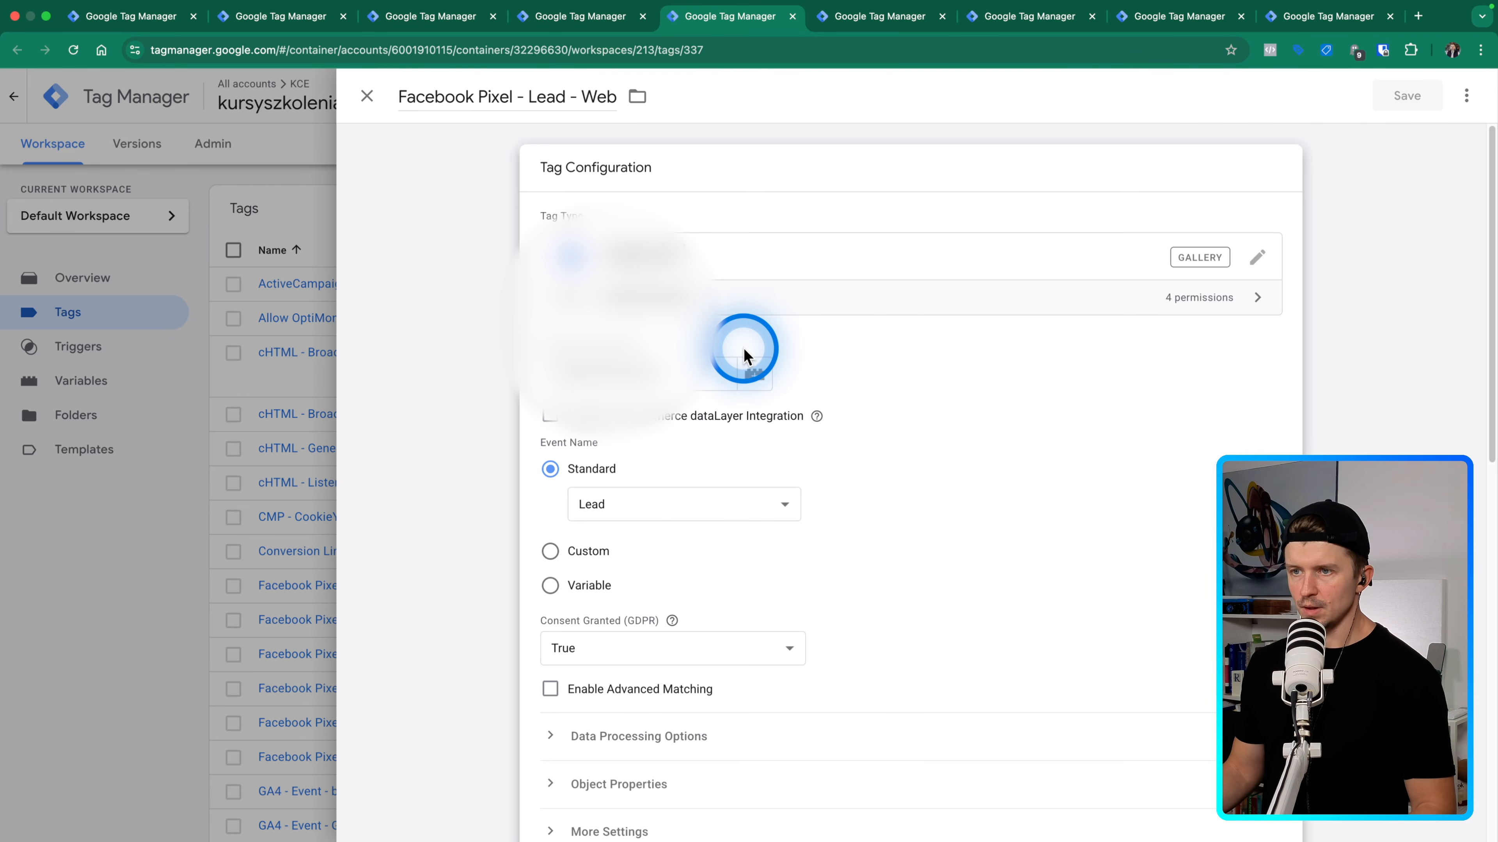
scroll(462, 567, "down", 1)
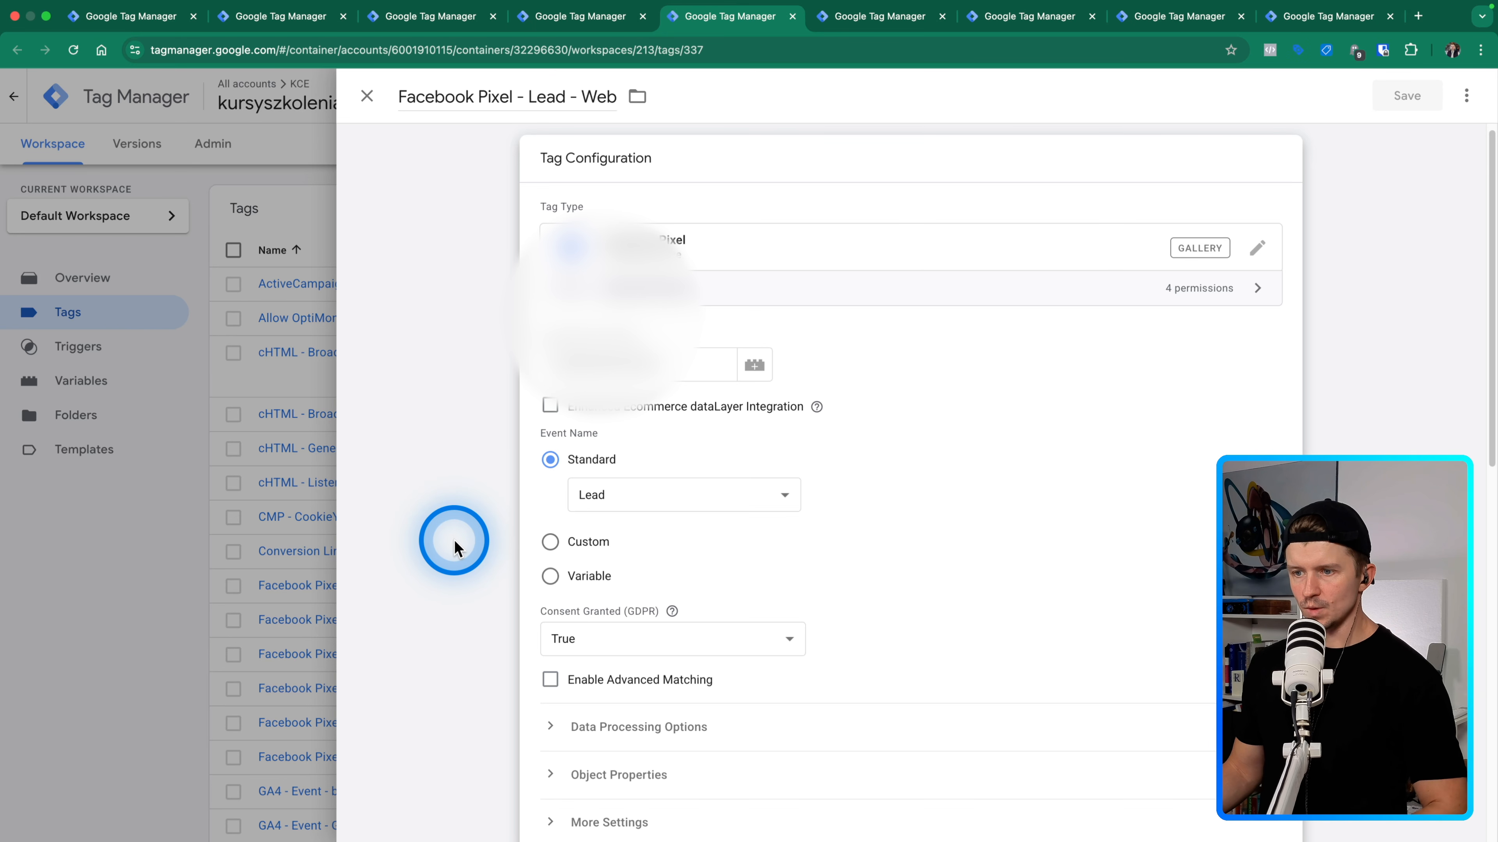
scroll(456, 549, "down", 3)
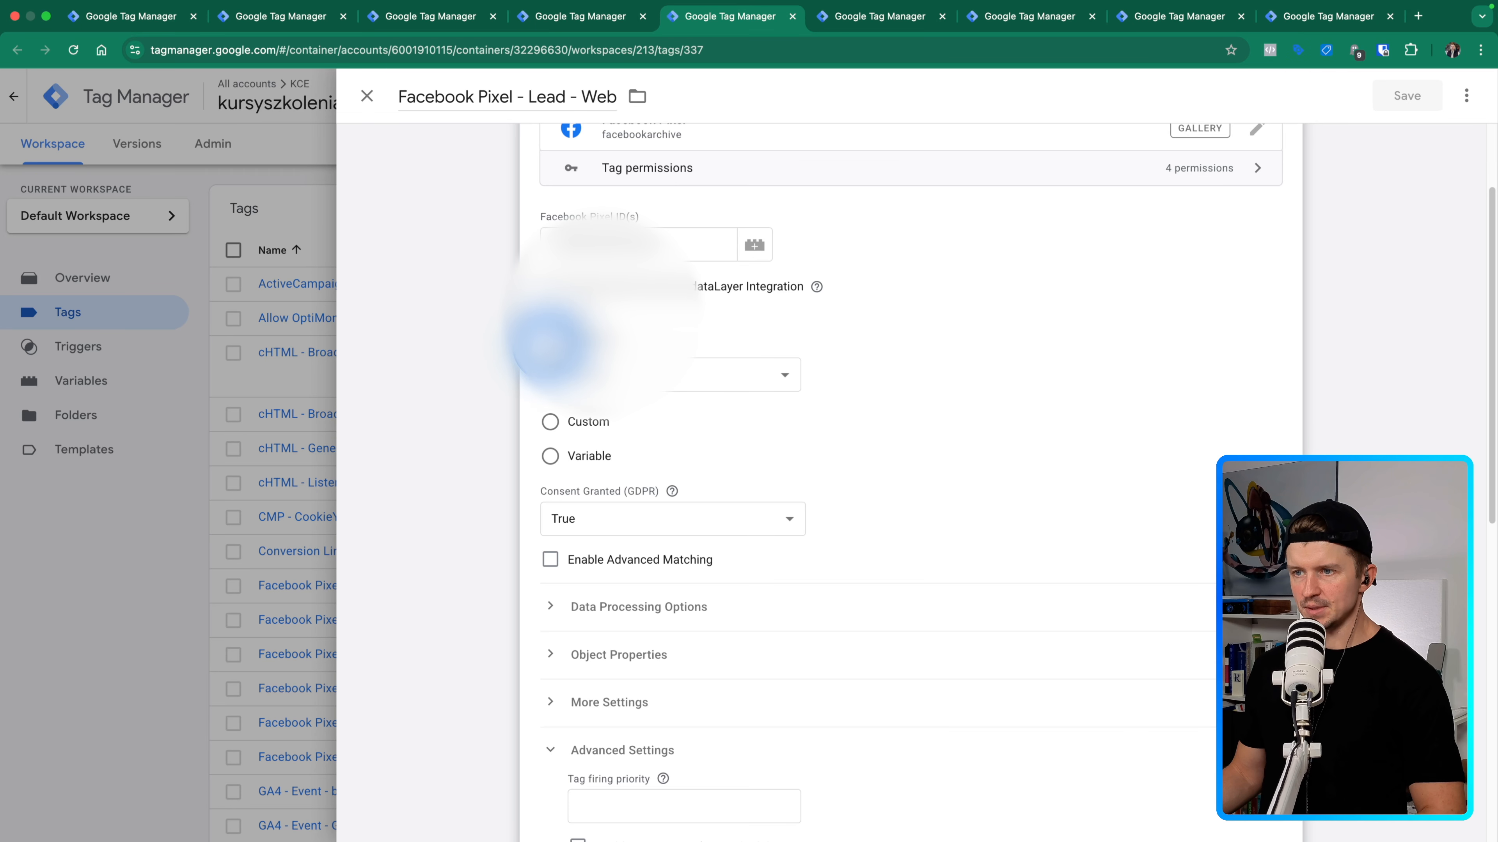
scroll(460, 507, "down", 15)
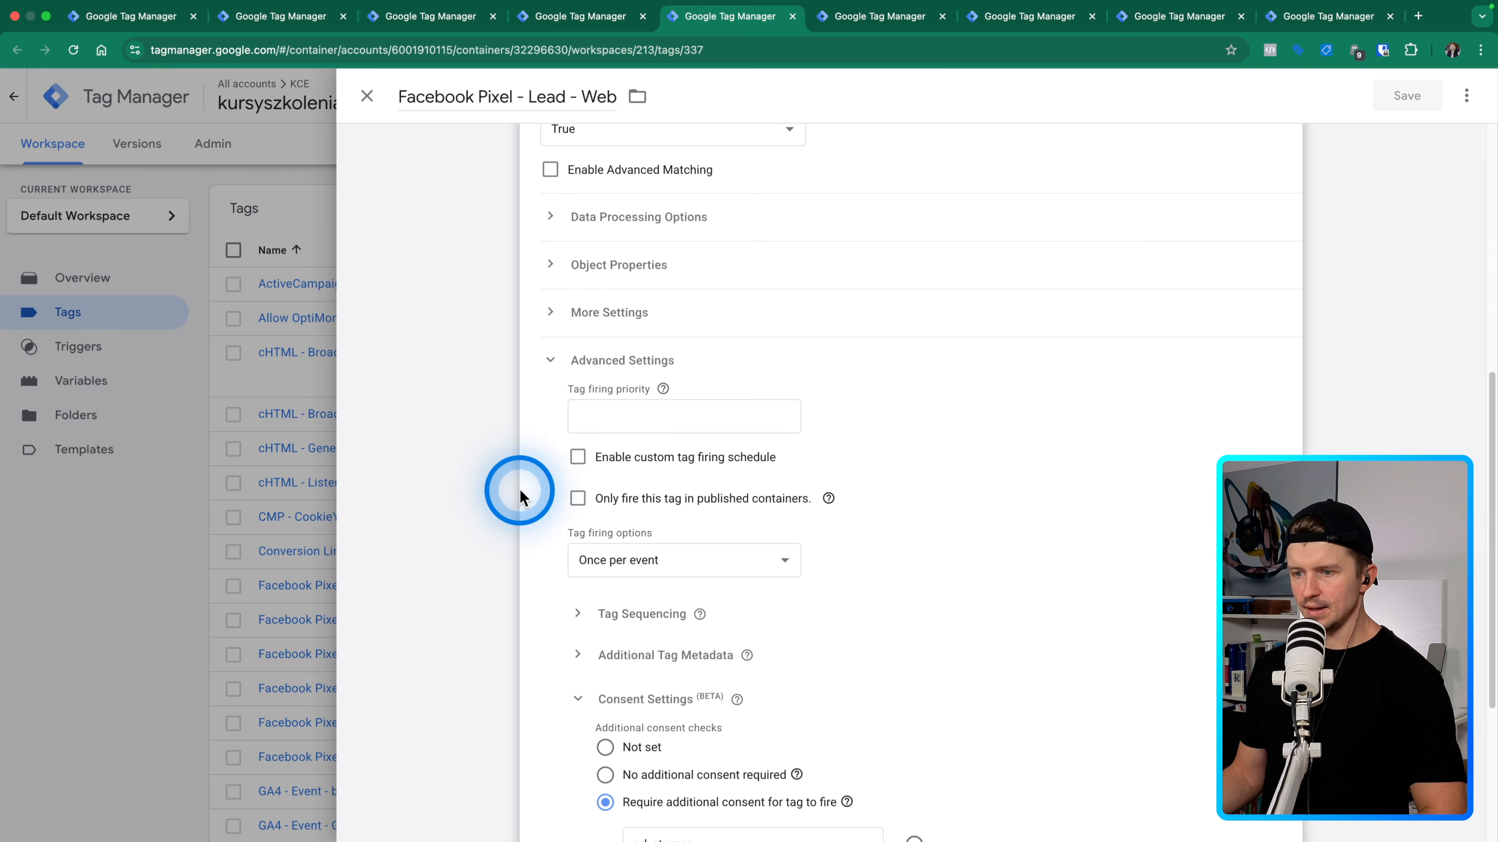
left_click(596, 522)
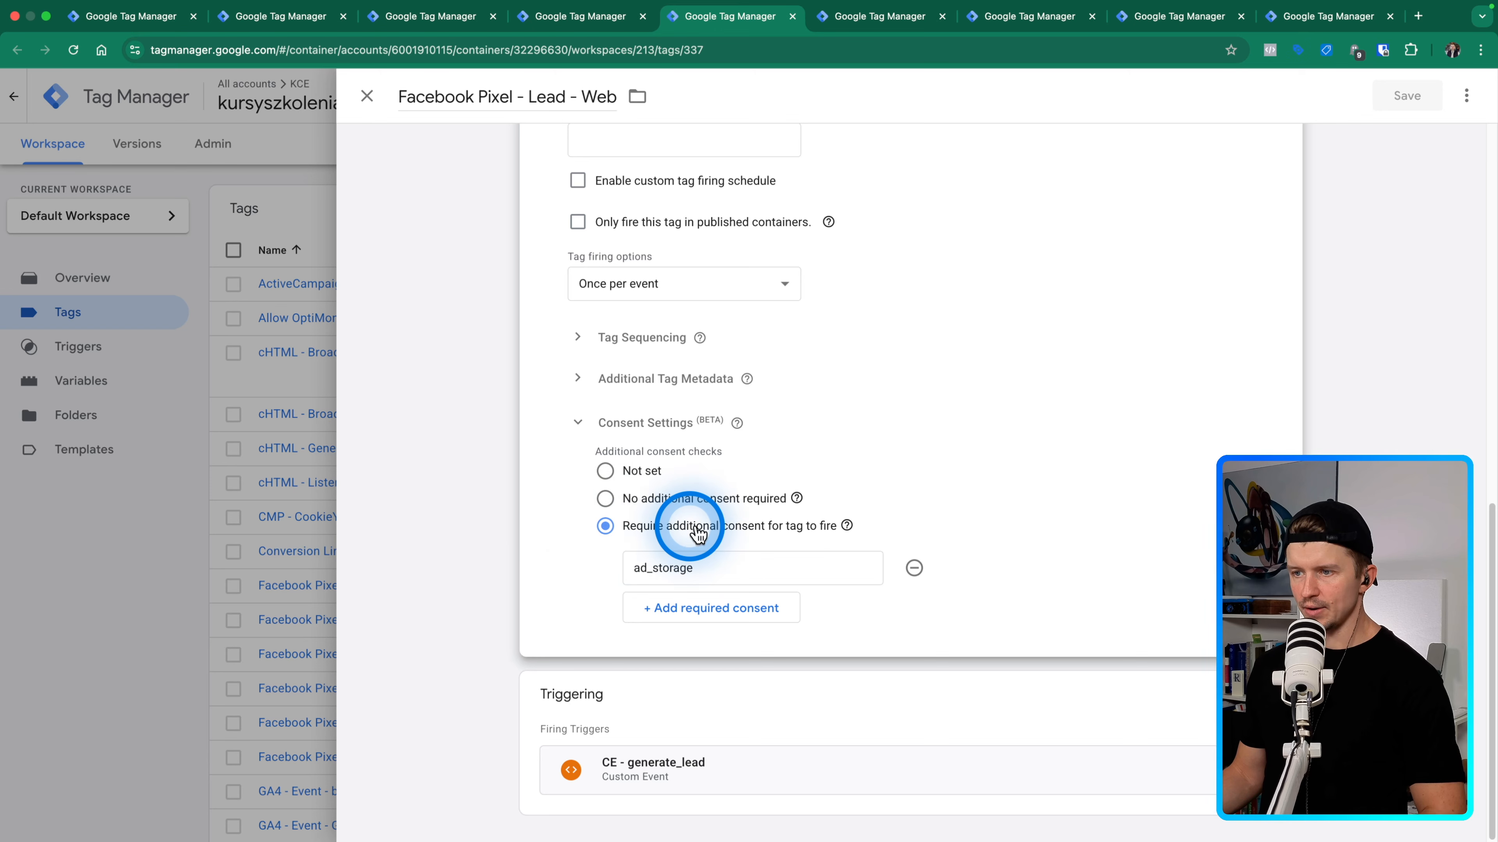
mouse_move(846, 527)
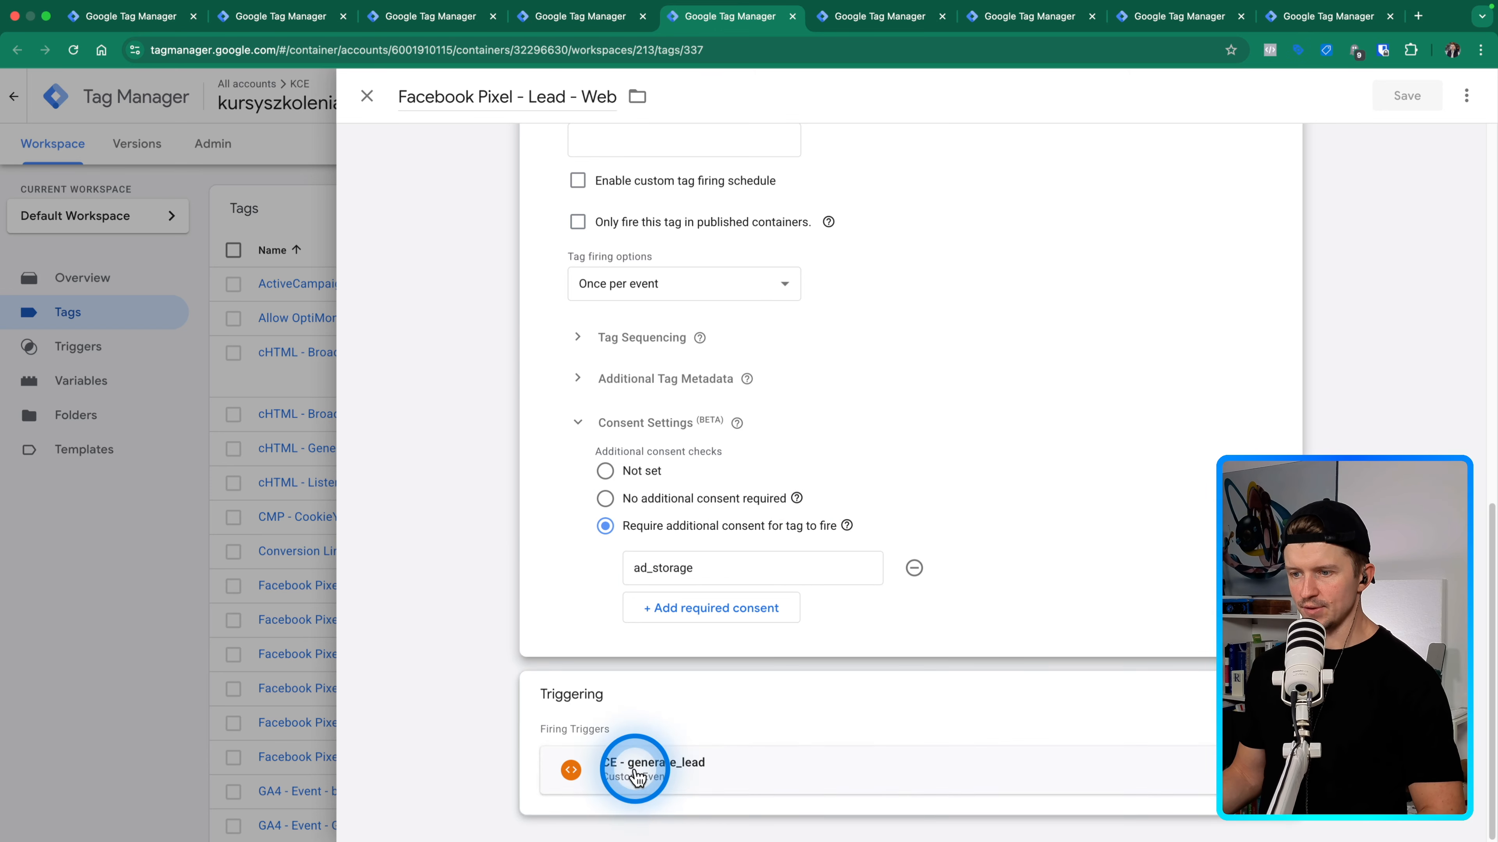
scroll(501, 613, "up", 5)
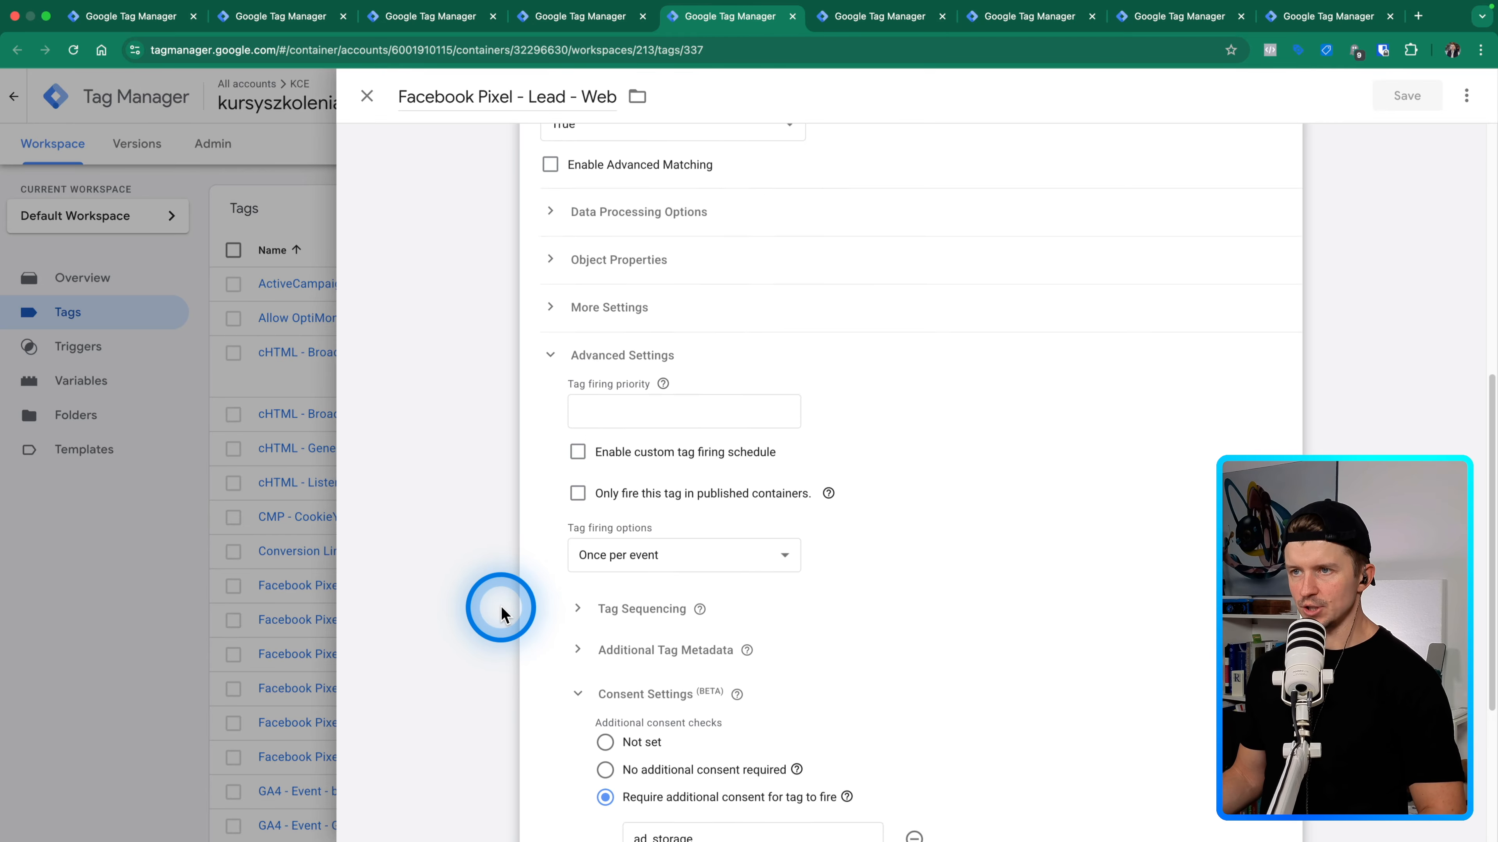
Open the Microsoft UET - Event - Lead Submitted (Event Data) tag's configuration and review its track type, event action, category, value and currency.
key("ctrl+Tab")
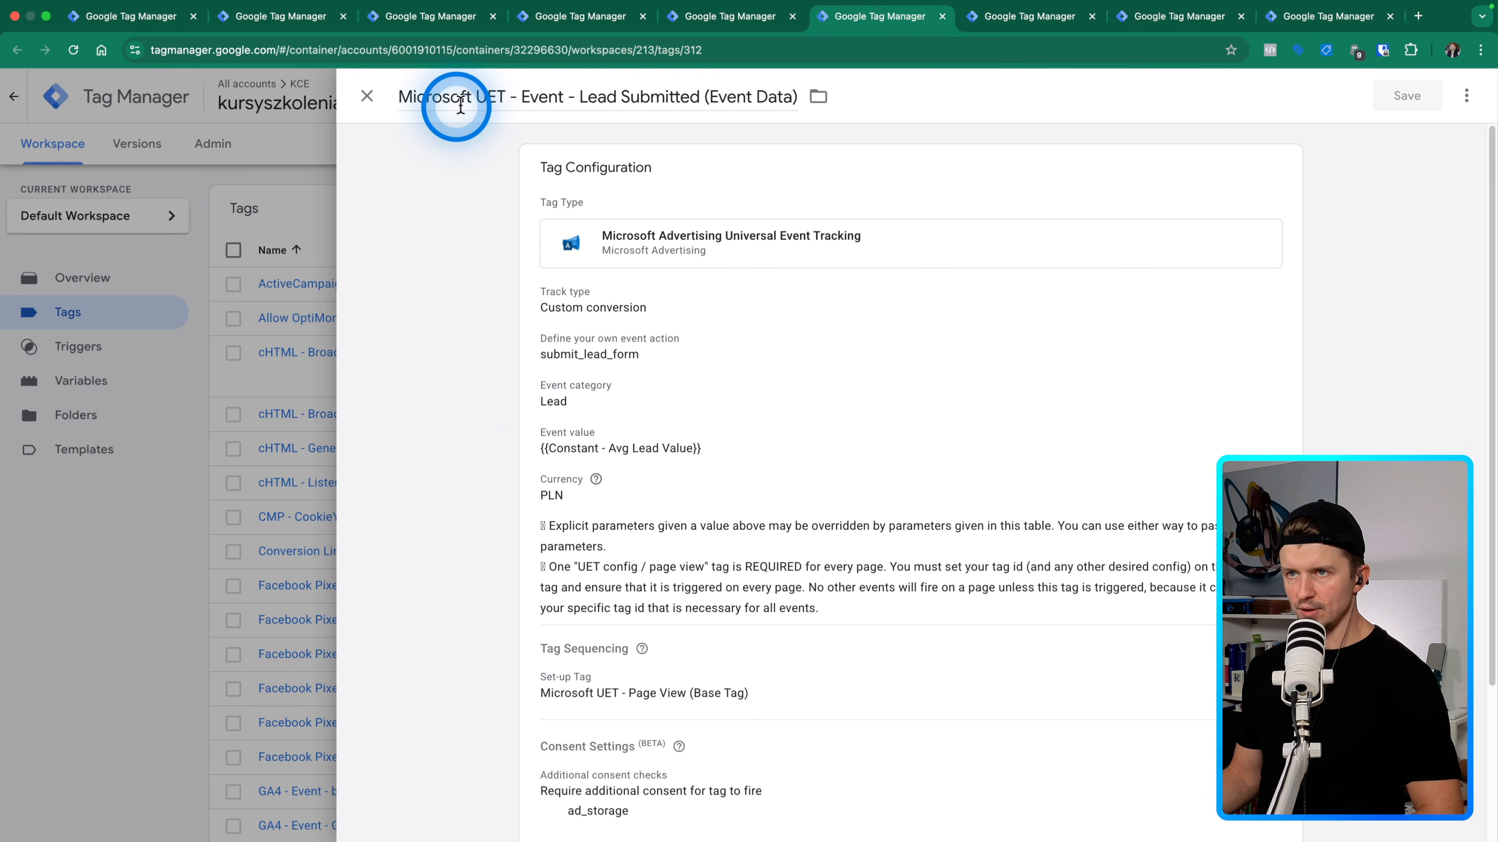
left_click(731, 413)
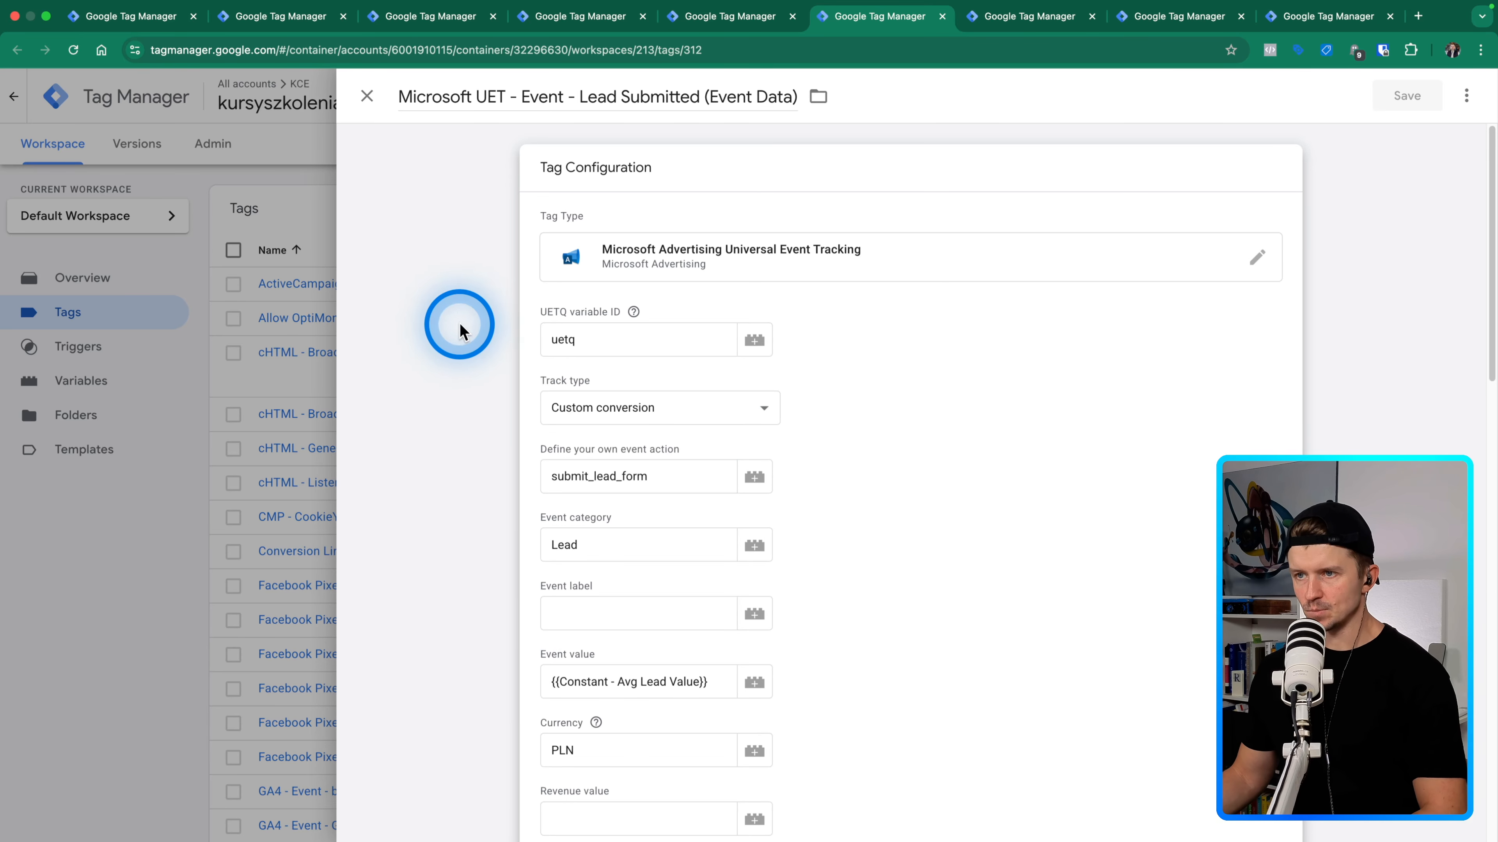
mouse_move(634, 312)
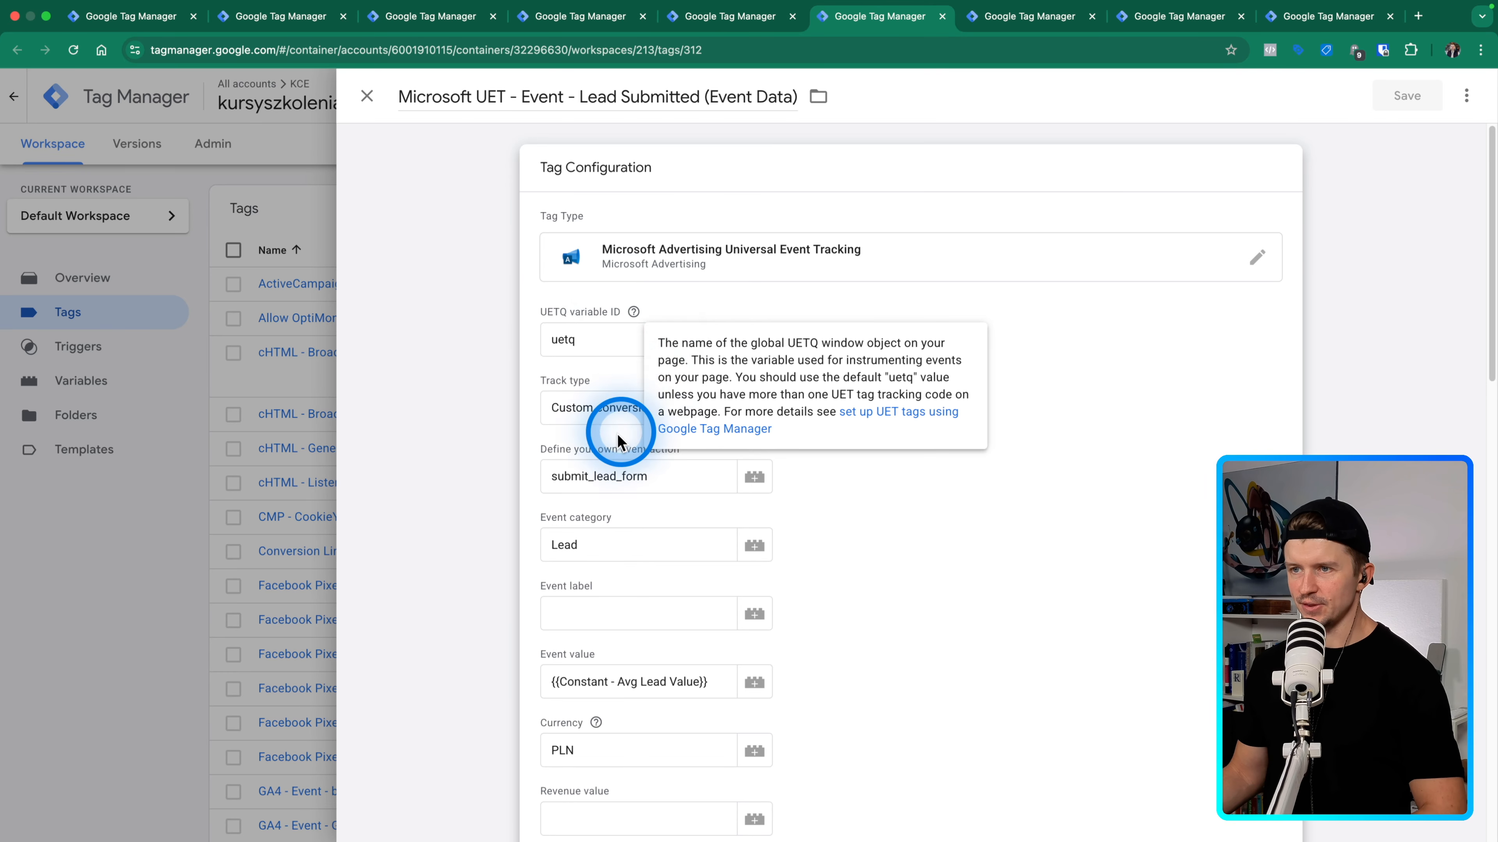
scroll(501, 340, "down", 3)
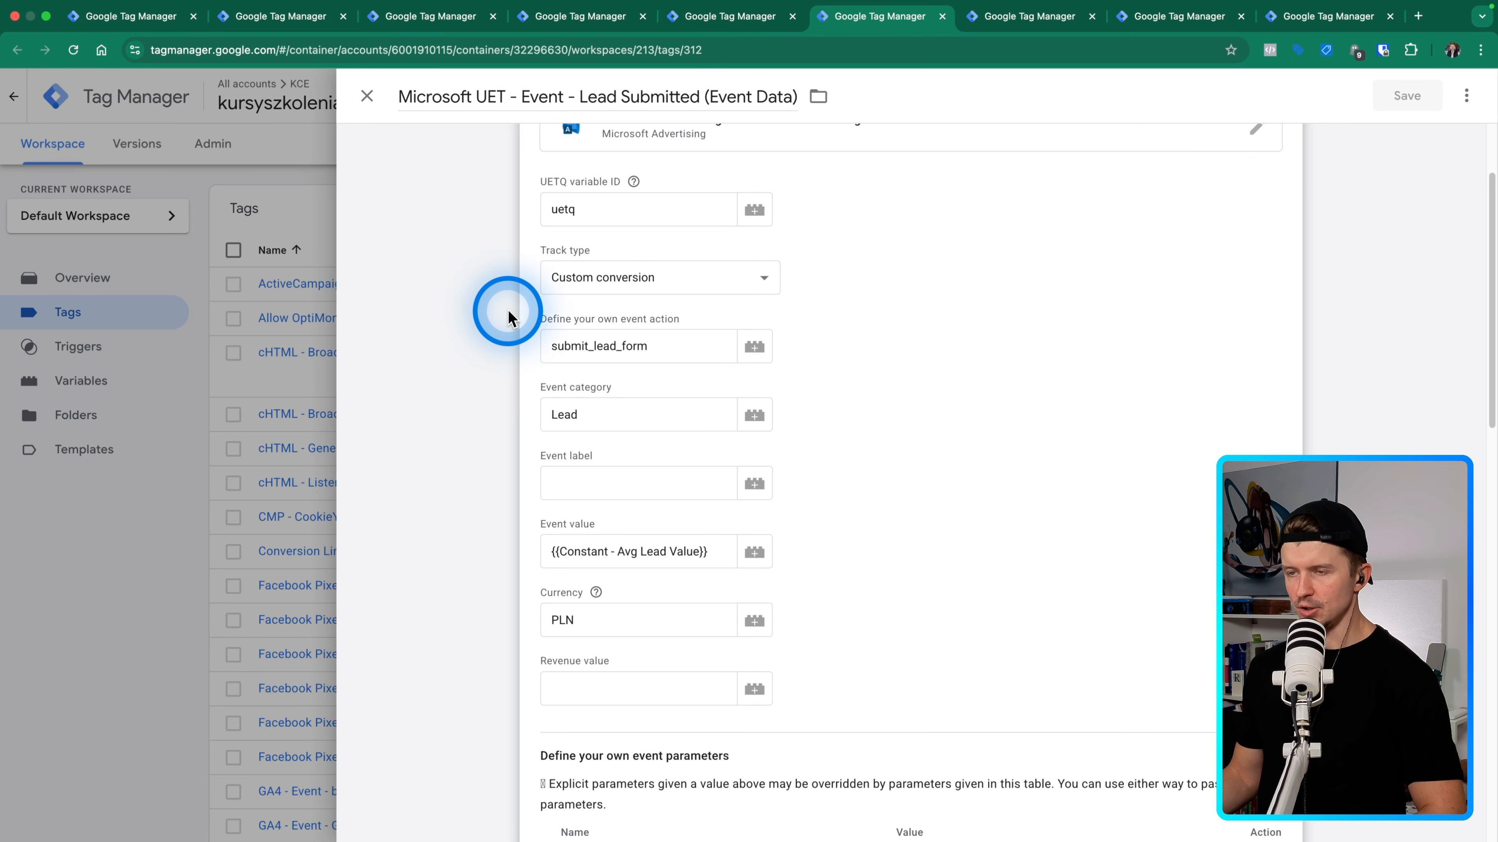
scroll(502, 343, "up", 1)
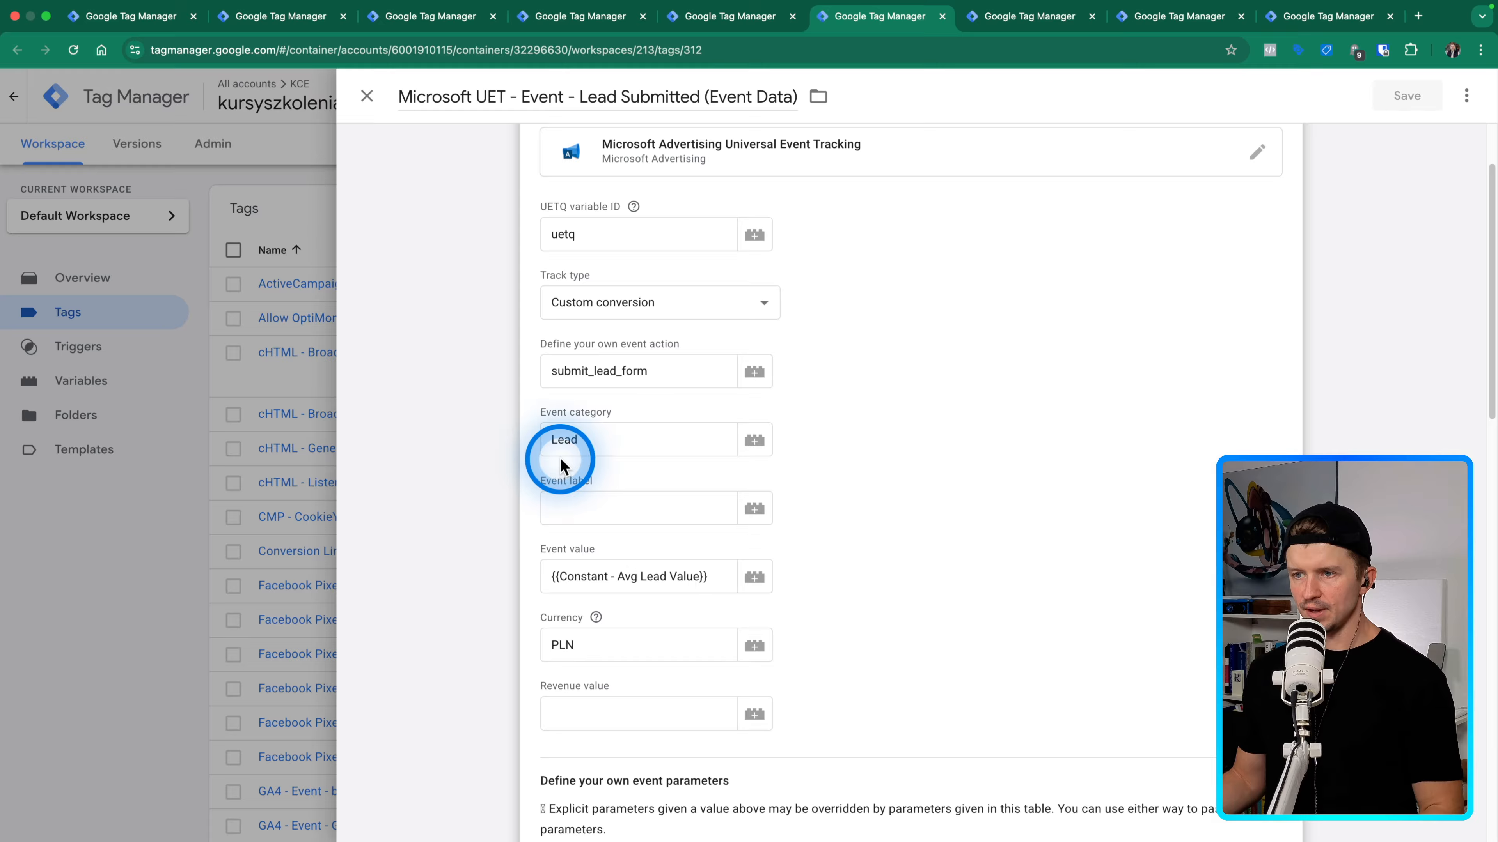
scroll(737, 613, "down", 2)
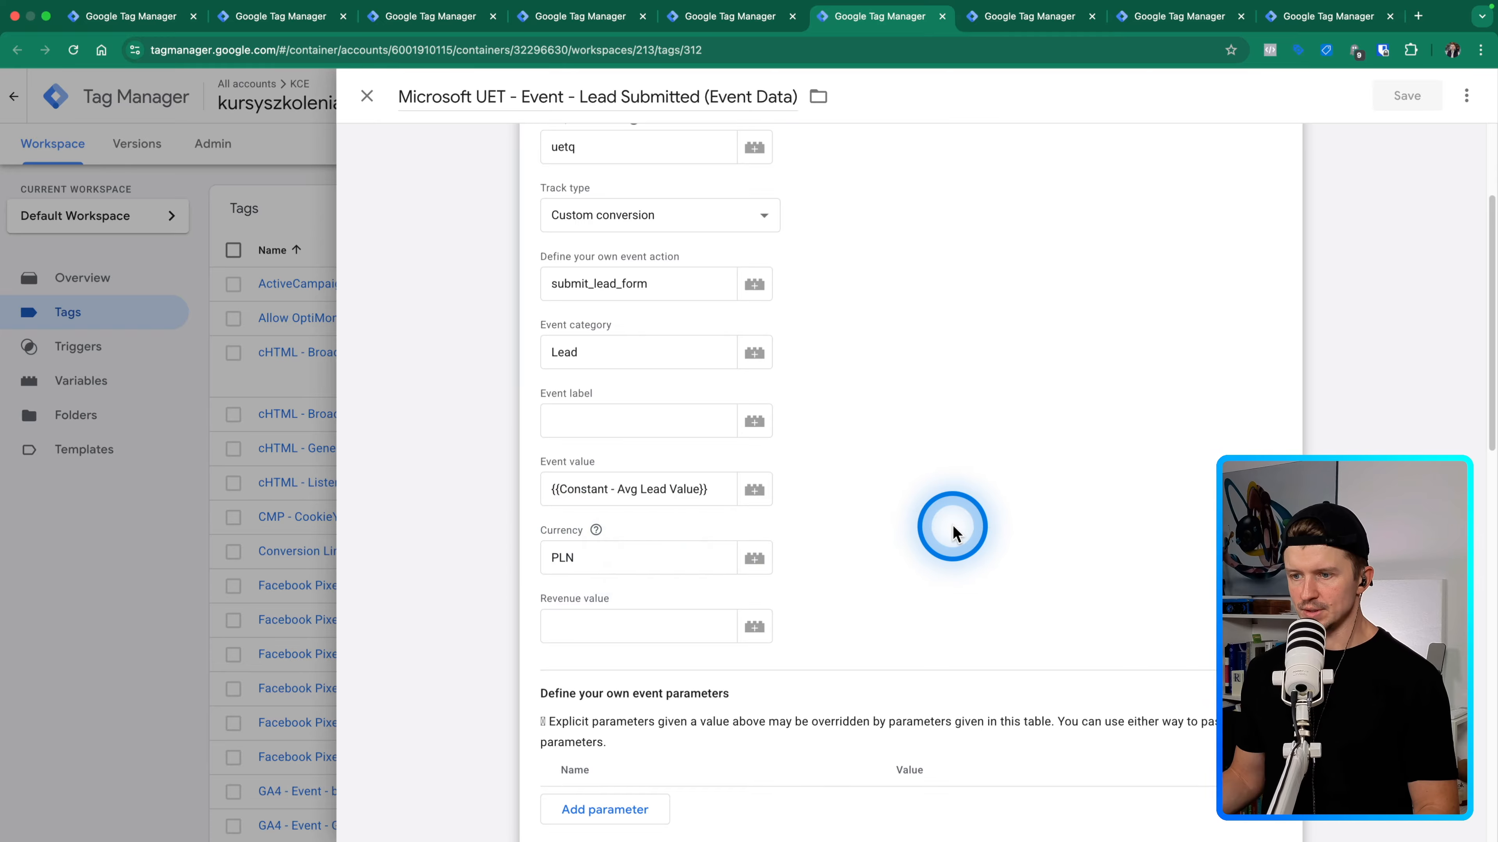
Examine the Event Data tag's tag sequencing, additional consent settings and firing trigger.
scroll(920, 528, "down", 5)
scroll(908, 526, "down", 15)
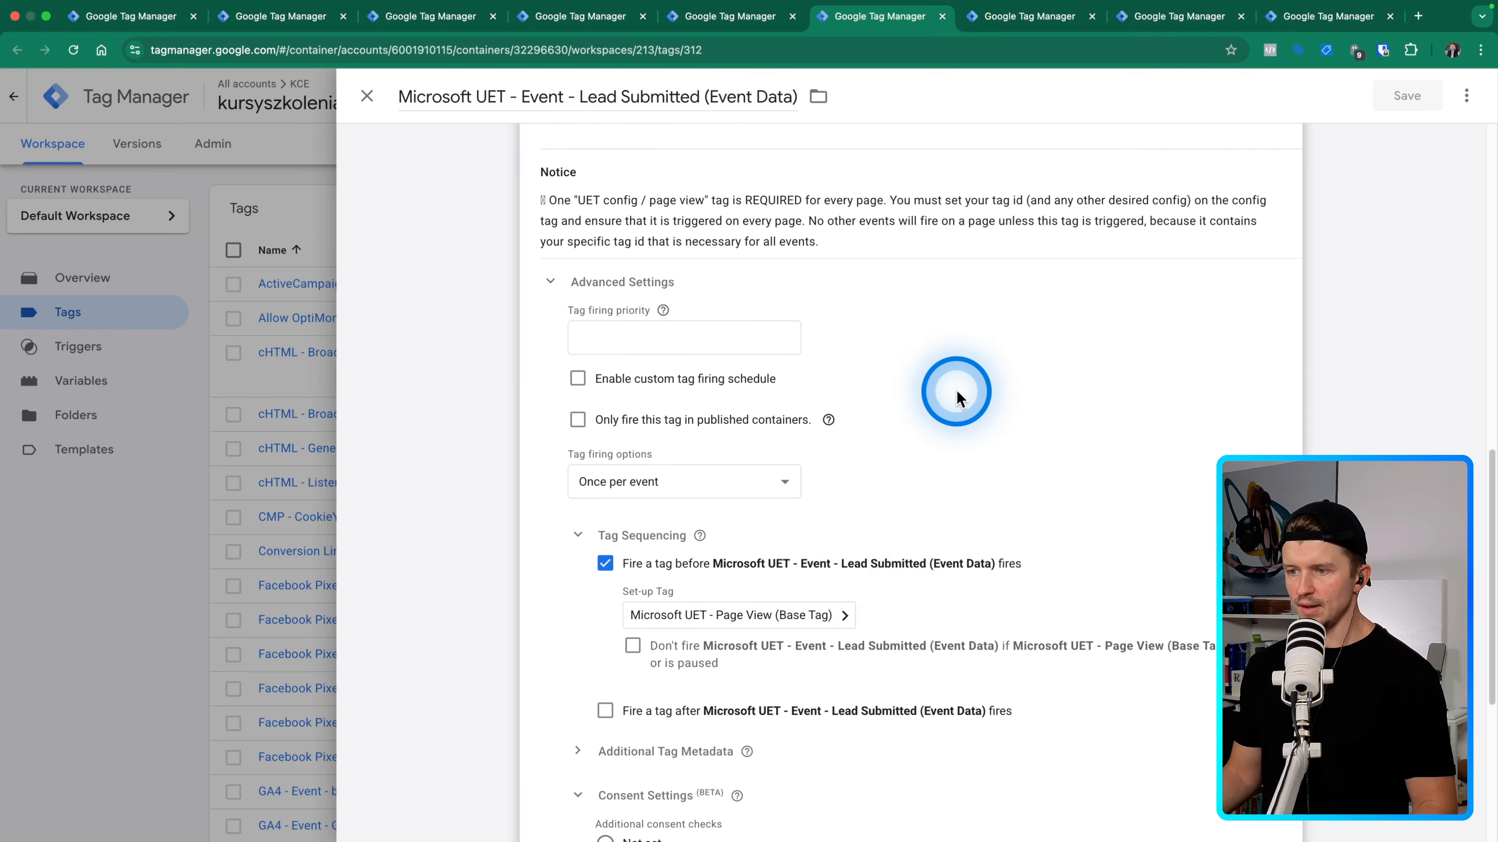
scroll(920, 524, "up", 6)
scroll(919, 528, "down", 2)
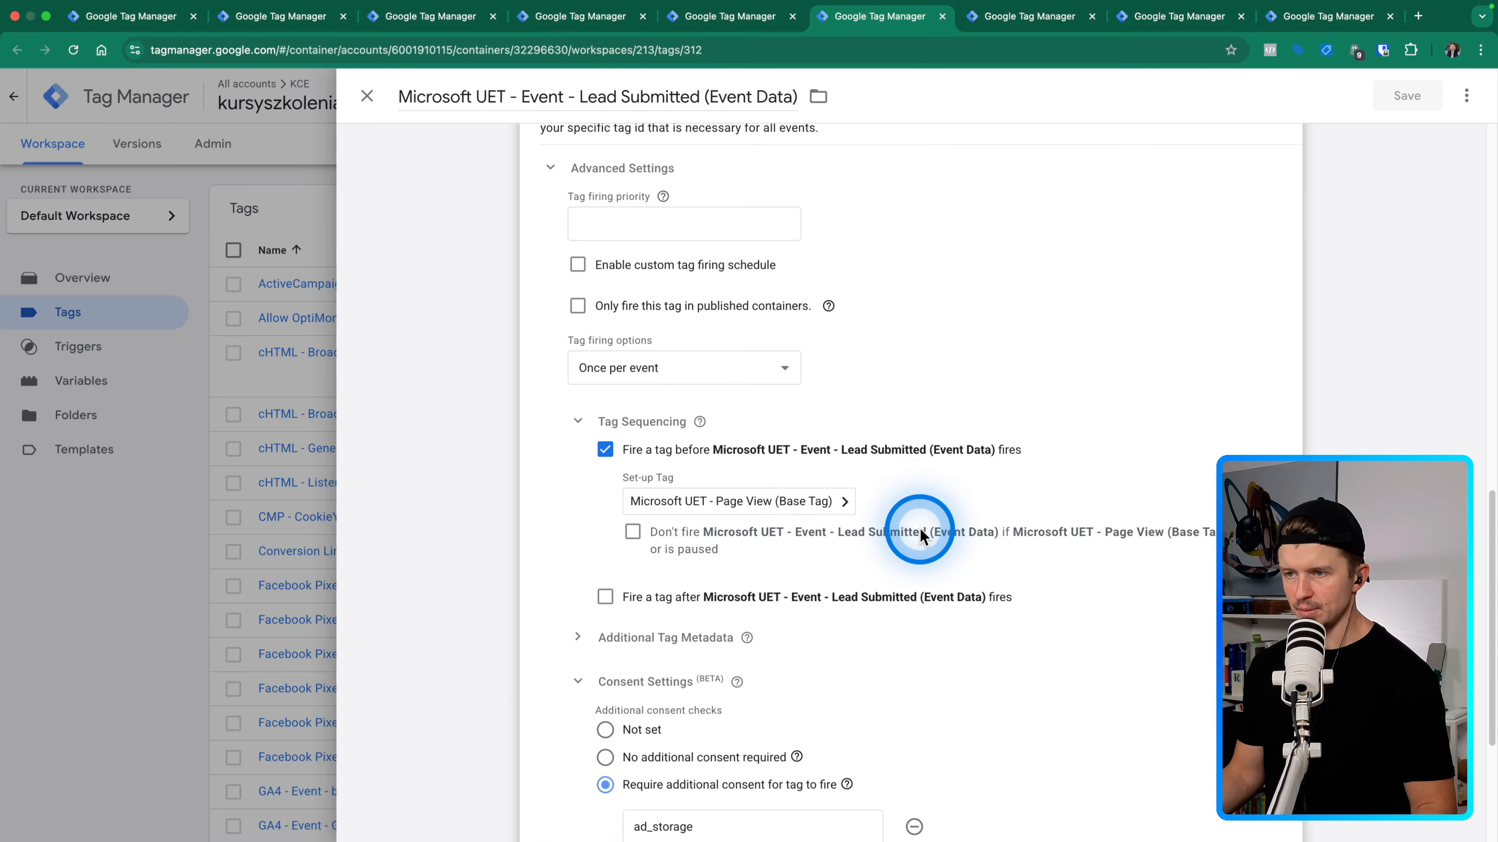
scroll(937, 549, "down", 1)
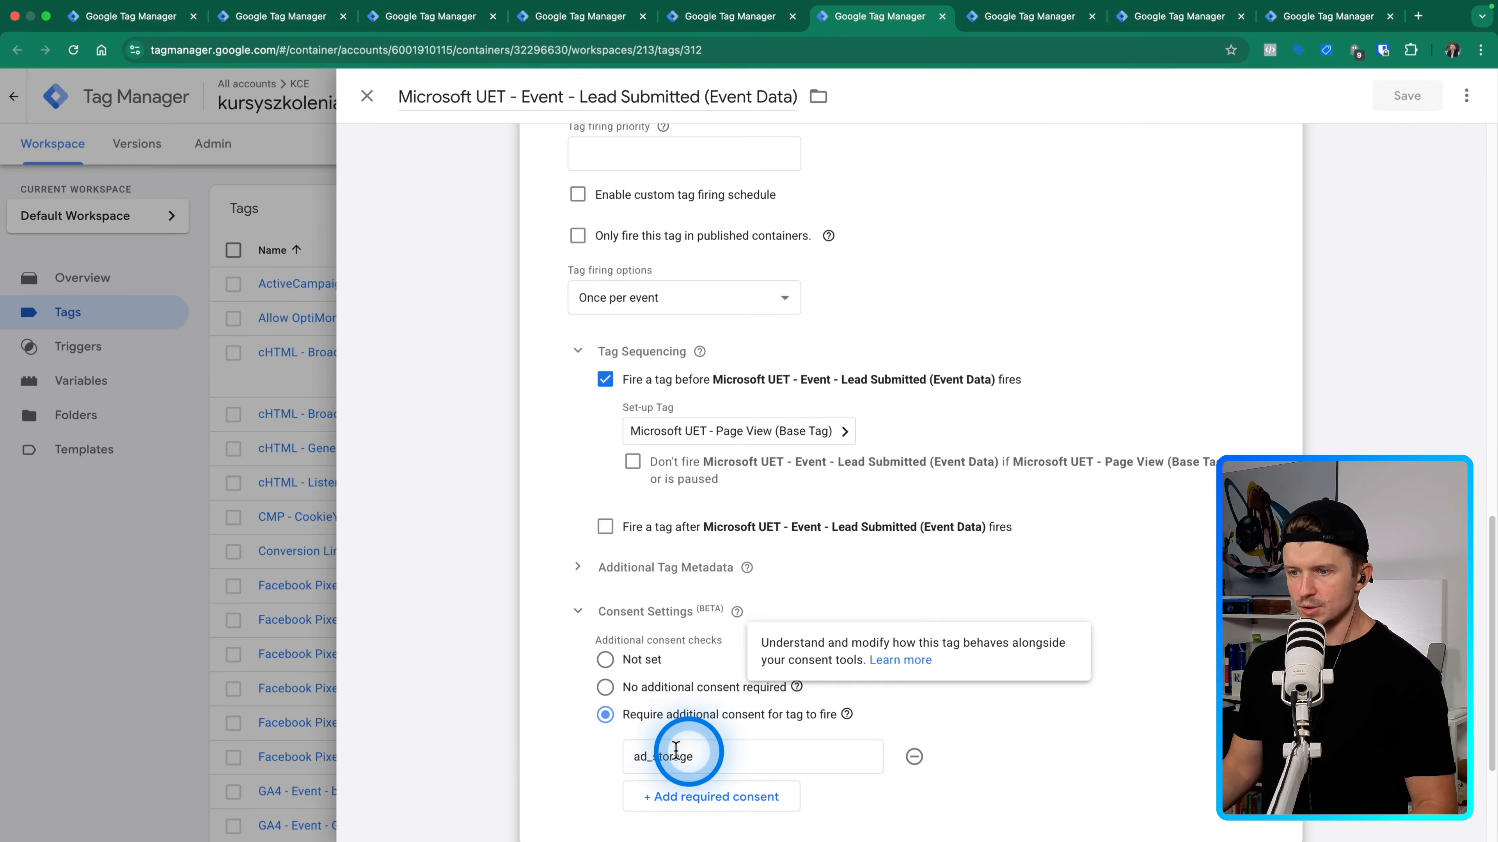
left_click(396, 643)
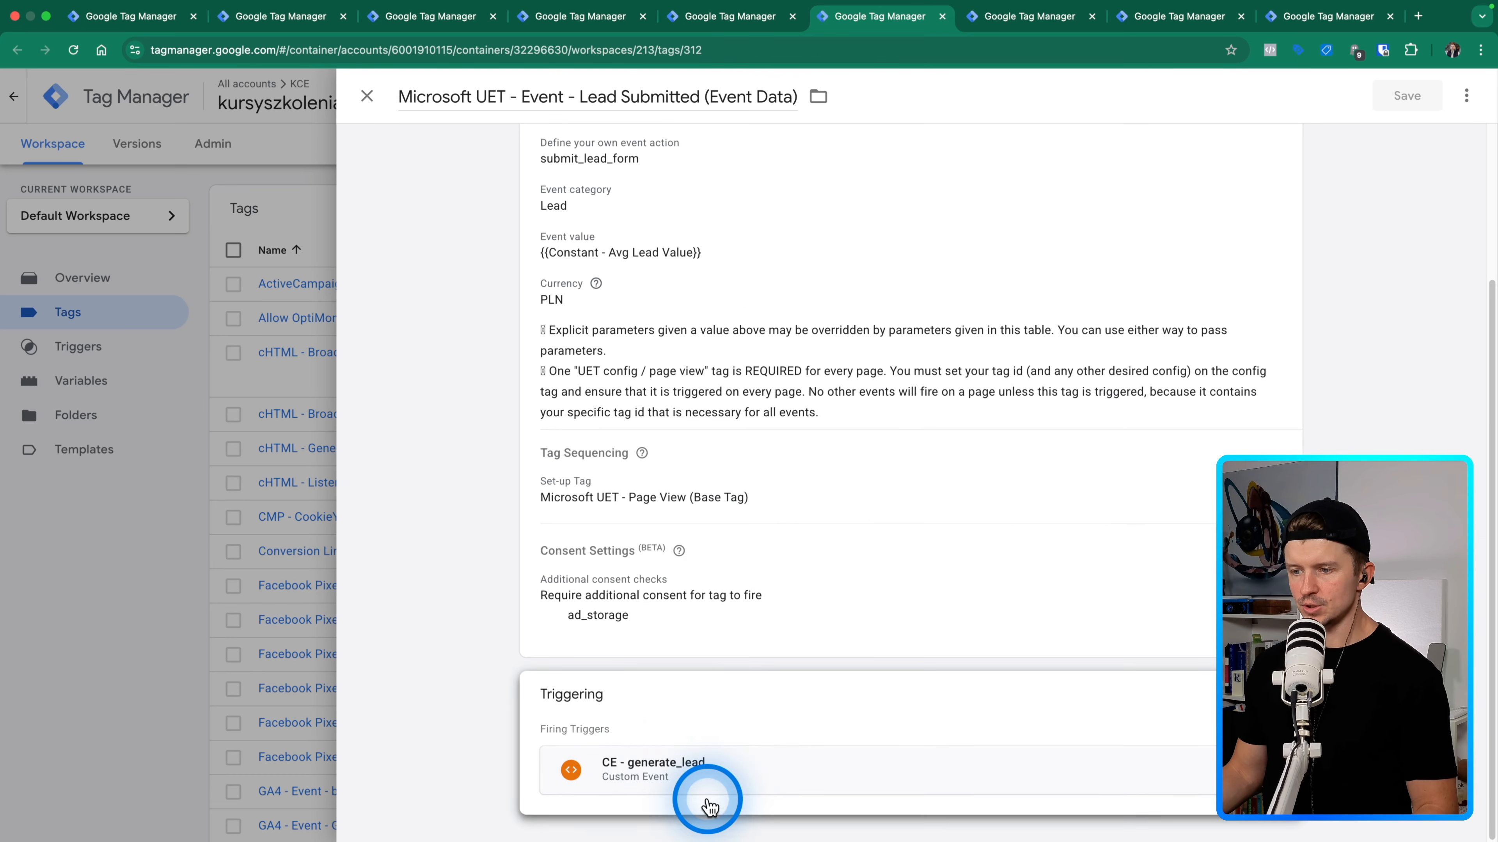
Open the Microsoft UET - Event - Lead Submitted (EC Data) tag's configuration and review its enhanced conversion parameters, sequencing, consent settings and trigger.
left_click(1014, 16)
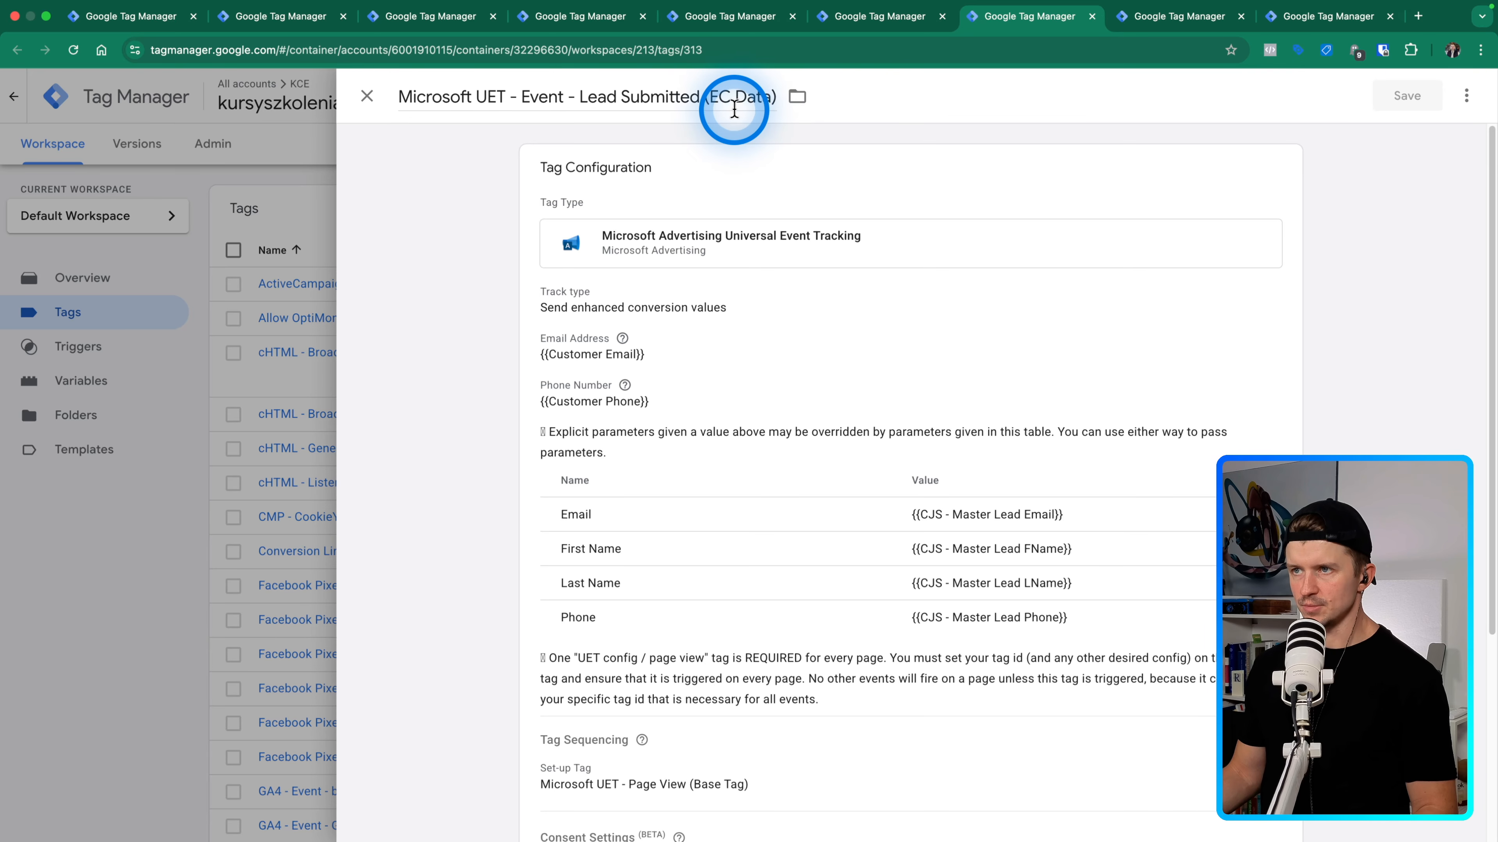
left_click(819, 522)
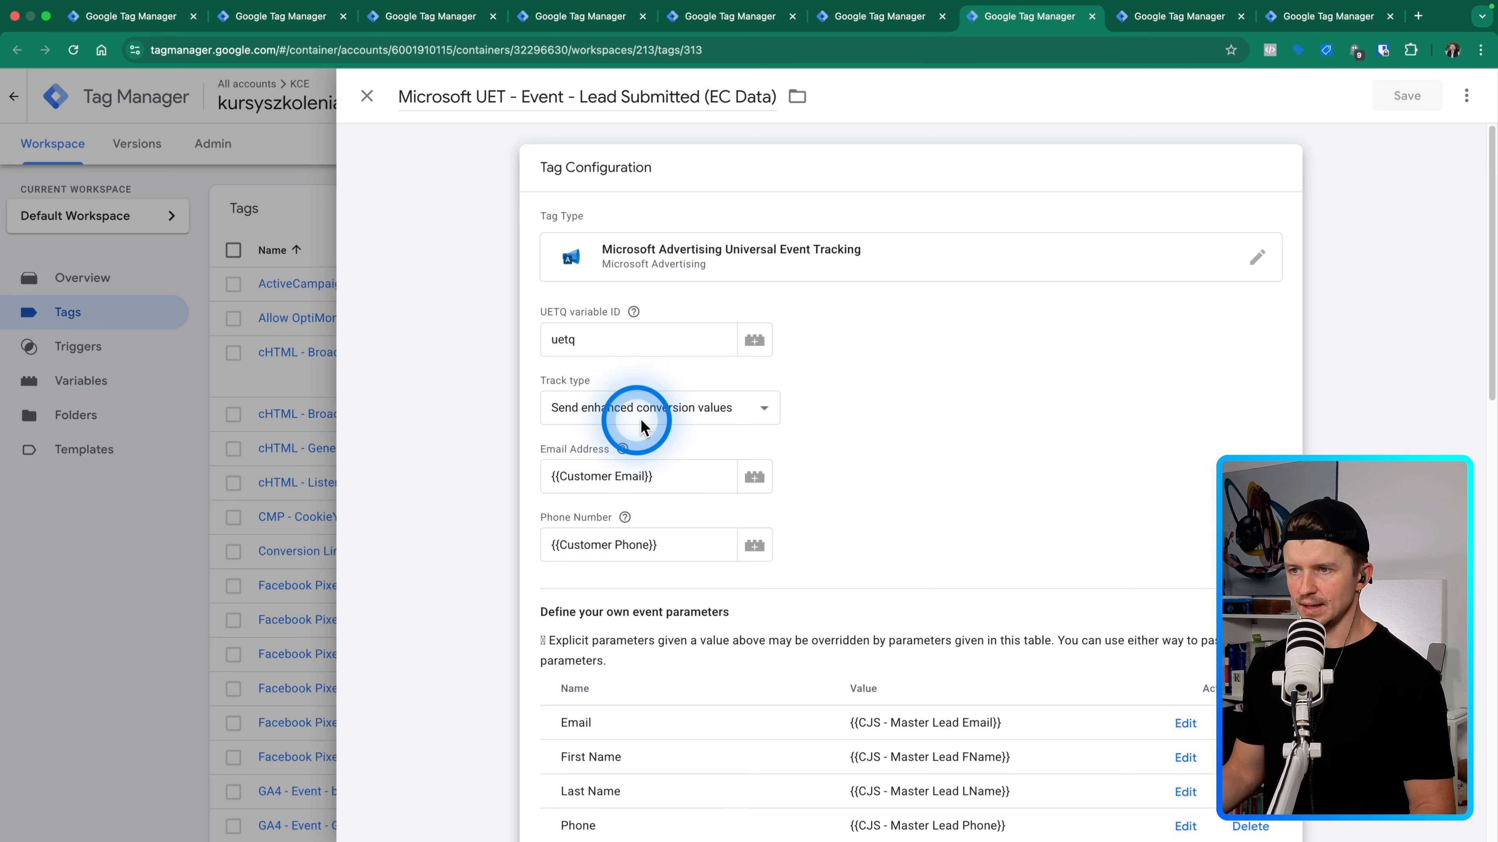
scroll(997, 440, "down", 3)
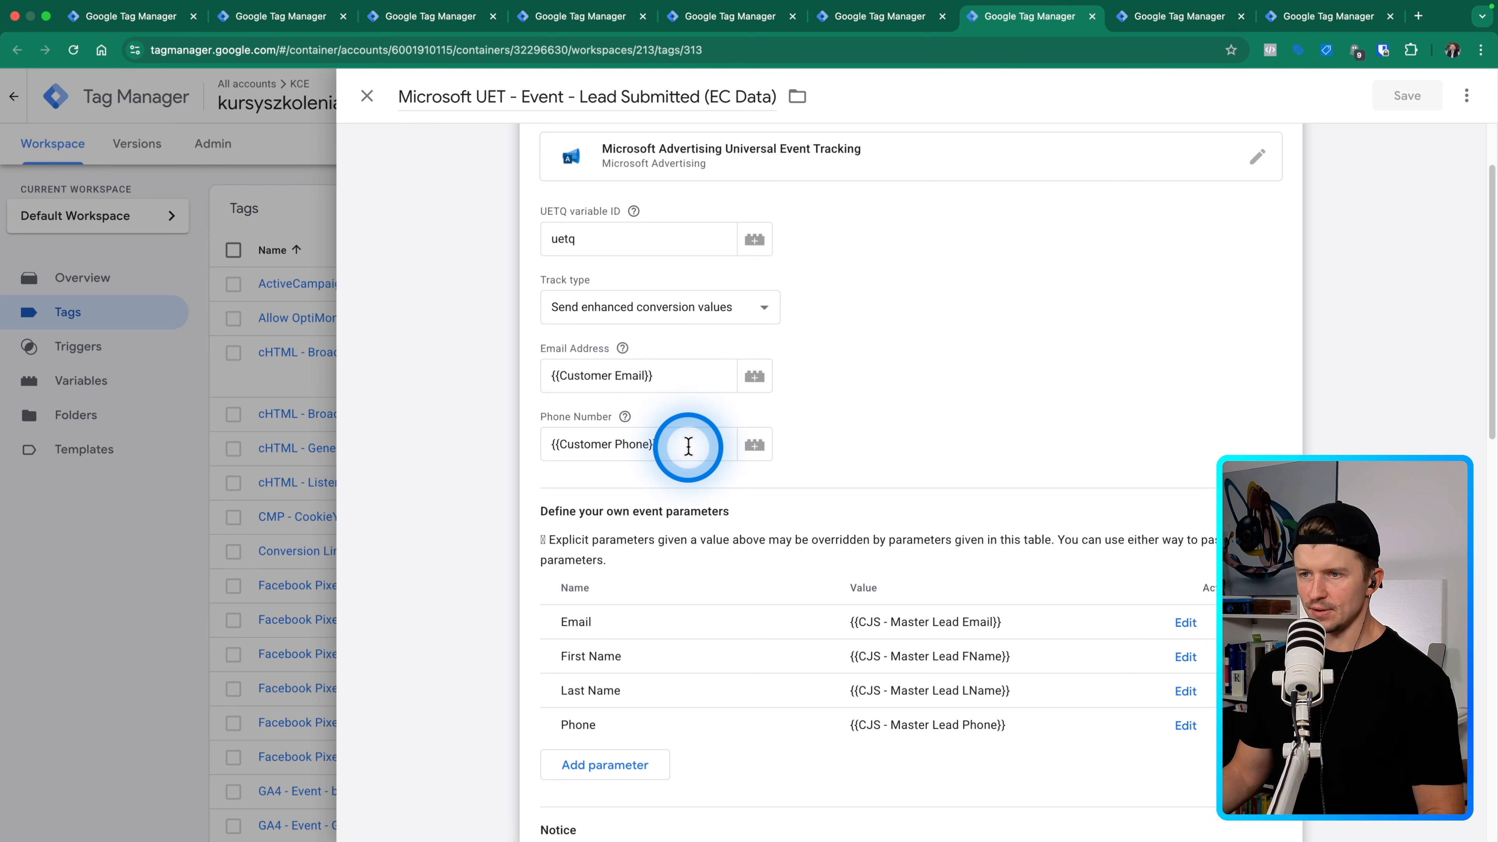
scroll(954, 479, "down", 2)
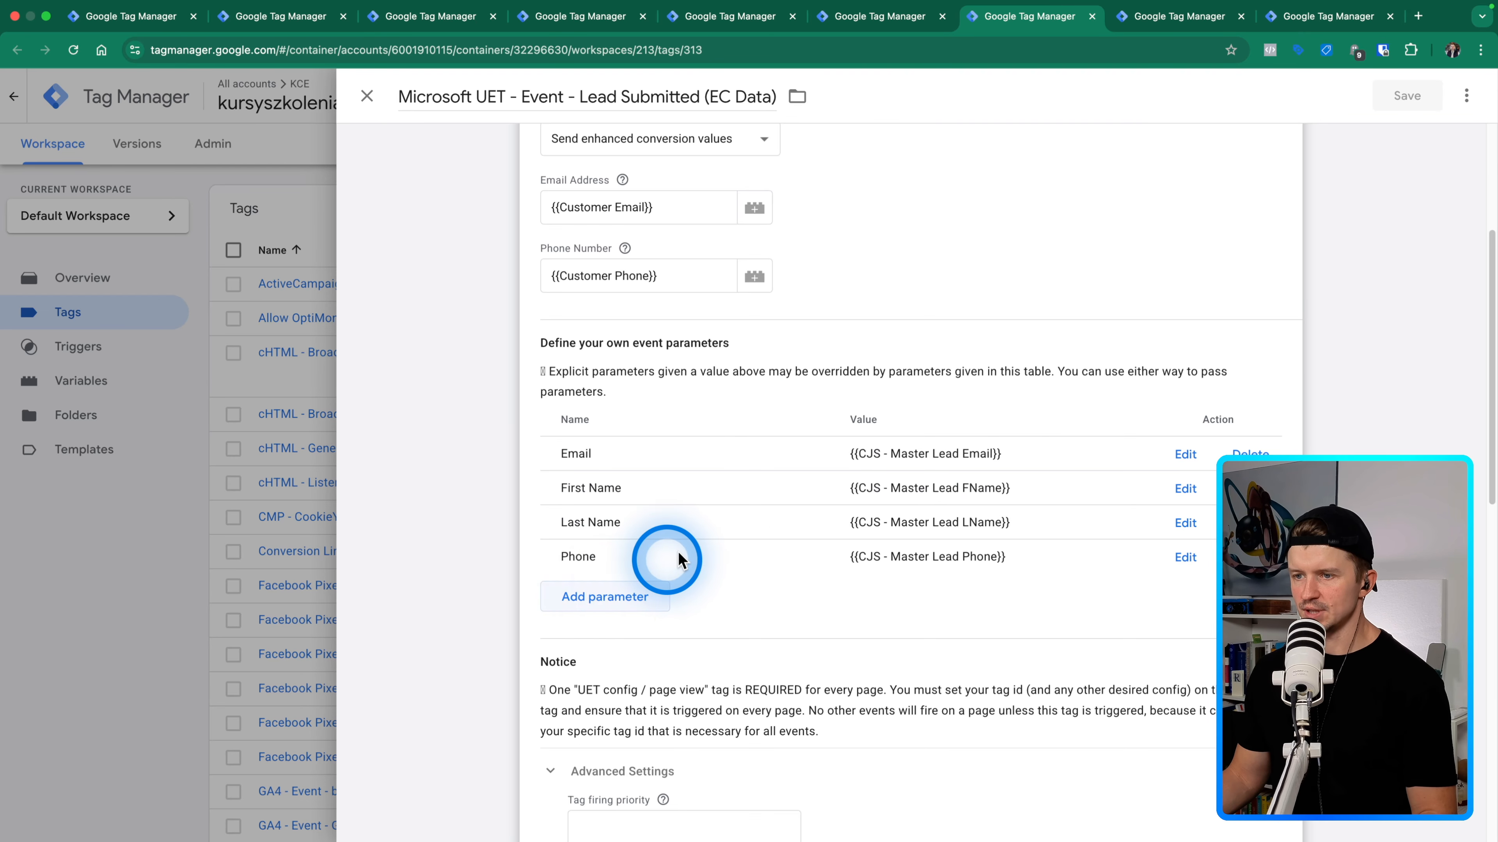
scroll(708, 543, "down", 8)
scroll(891, 555, "down", 6)
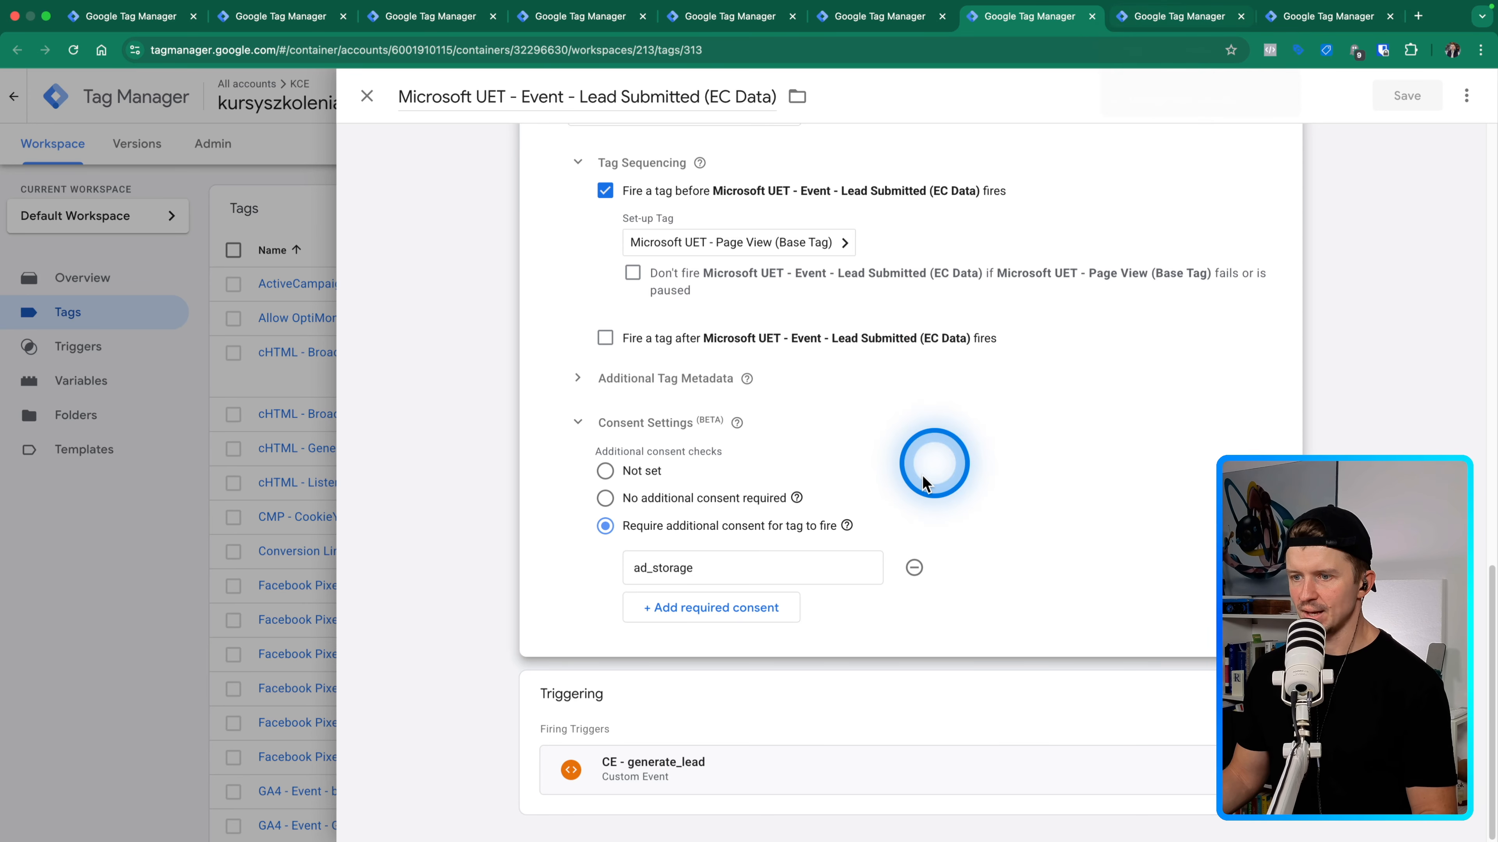
Open the cHTML - Broadcast generate_lead Event tag and review its data layer push script and firing triggers.
left_click(1176, 16)
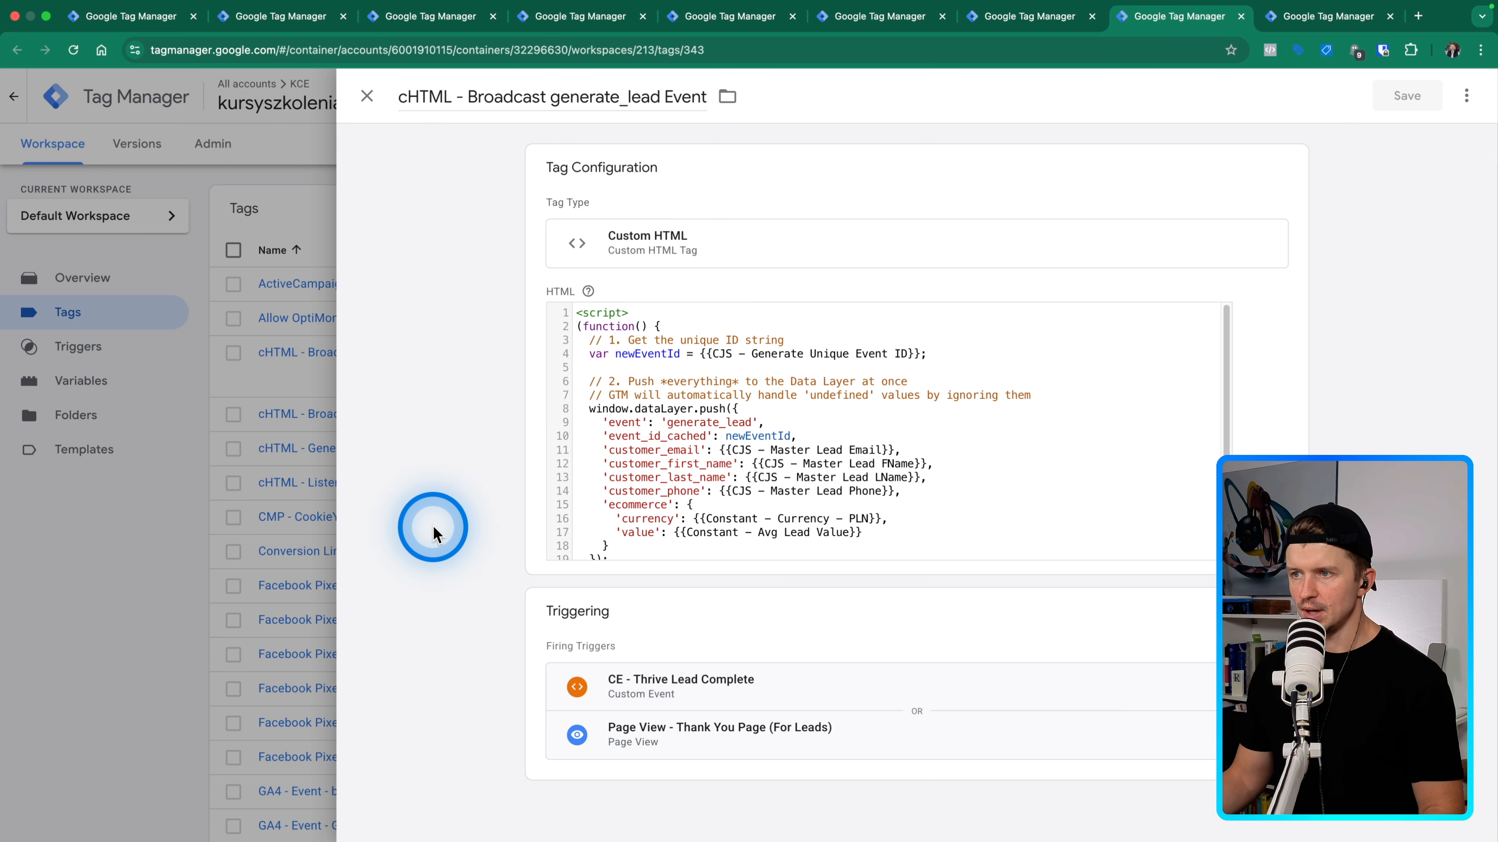
left_click(885, 440)
scroll(836, 475, "down", 2)
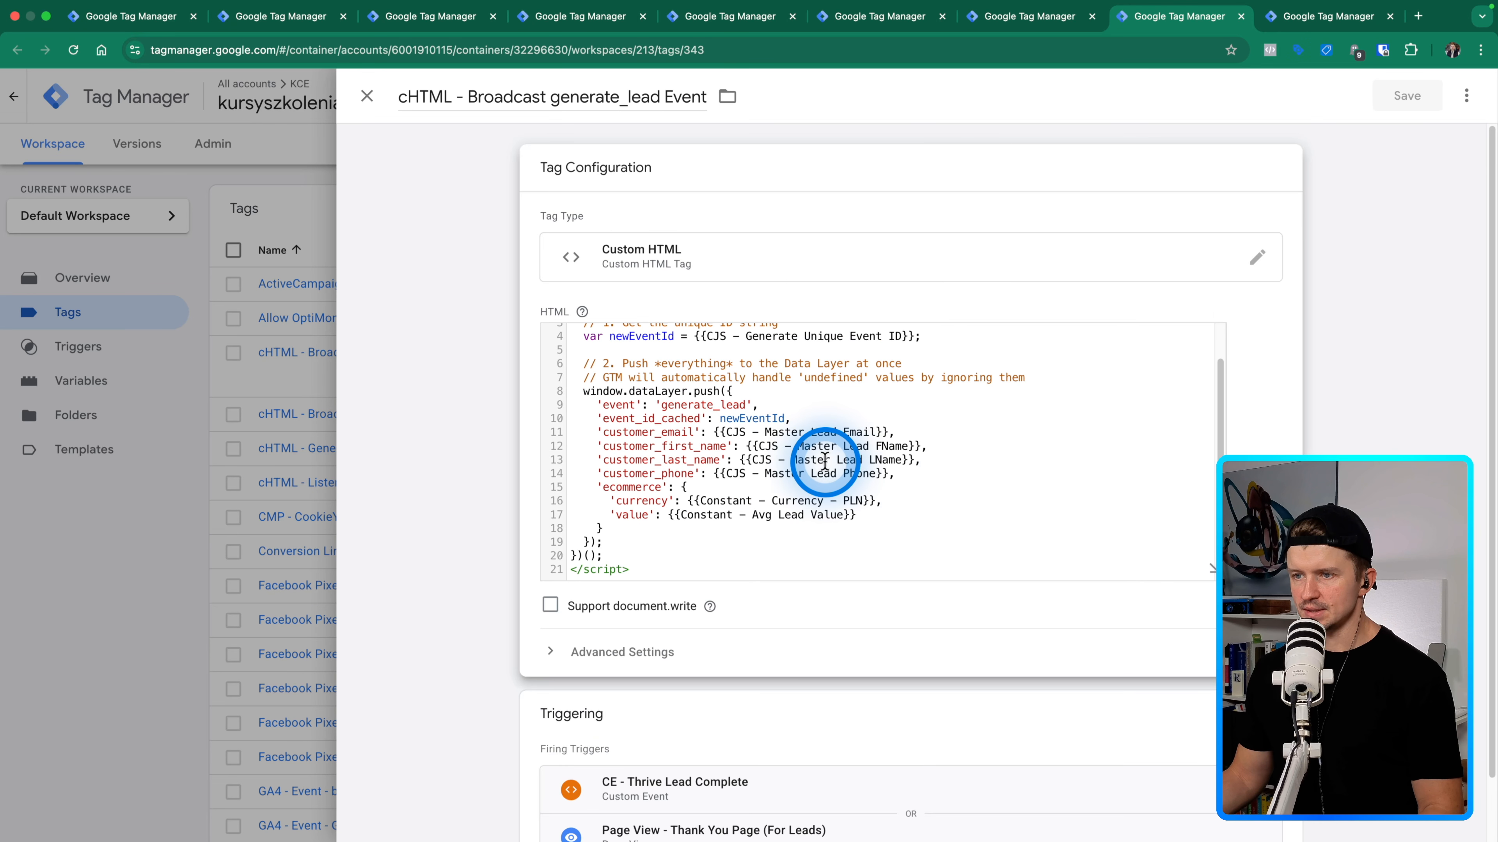
scroll(816, 488, "up", 2)
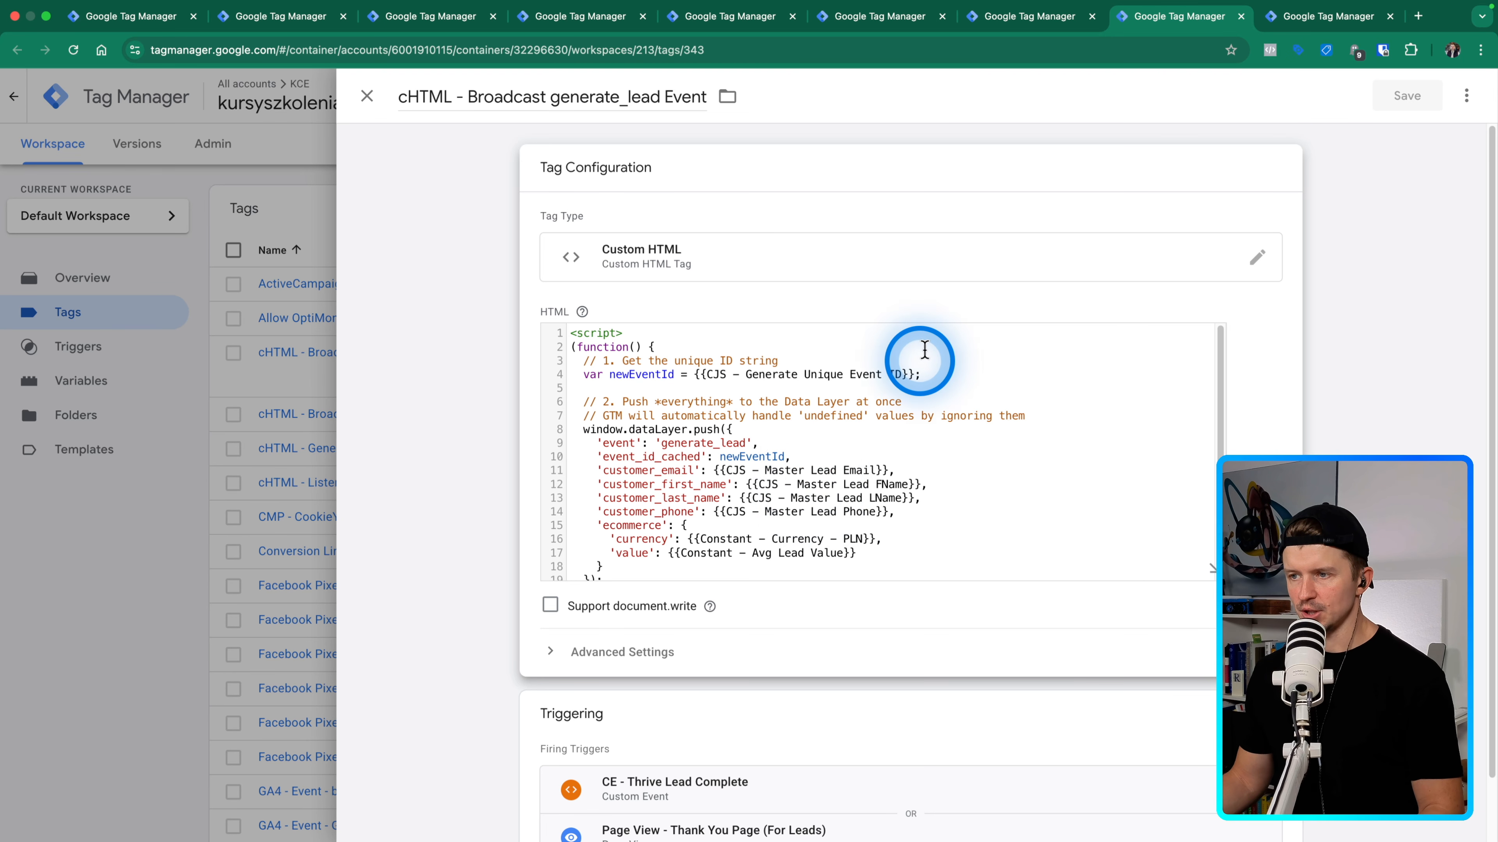
scroll(446, 378, "down", 1)
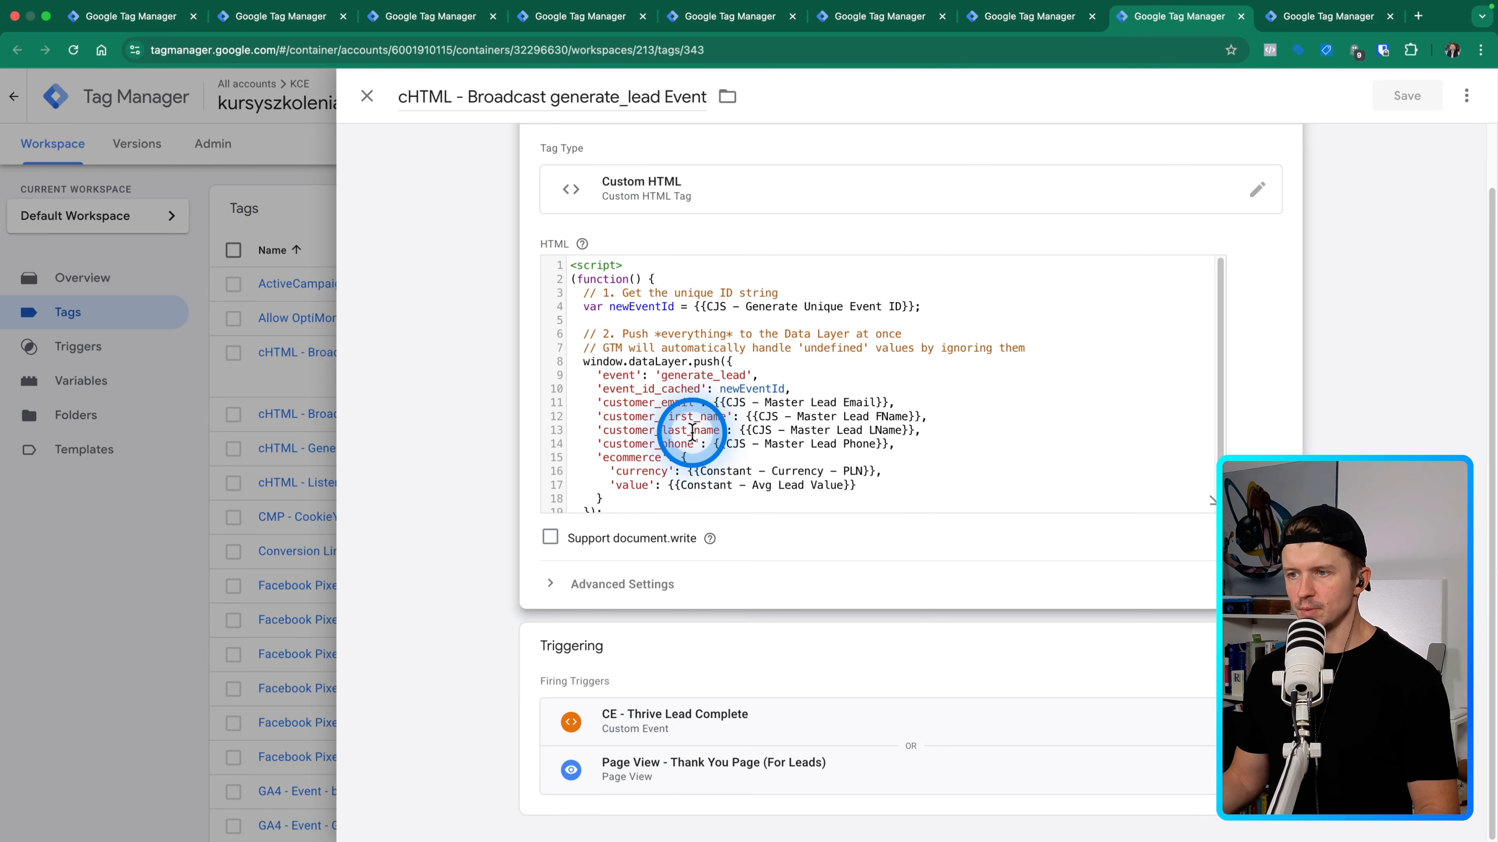
scroll(819, 342, "down", 2)
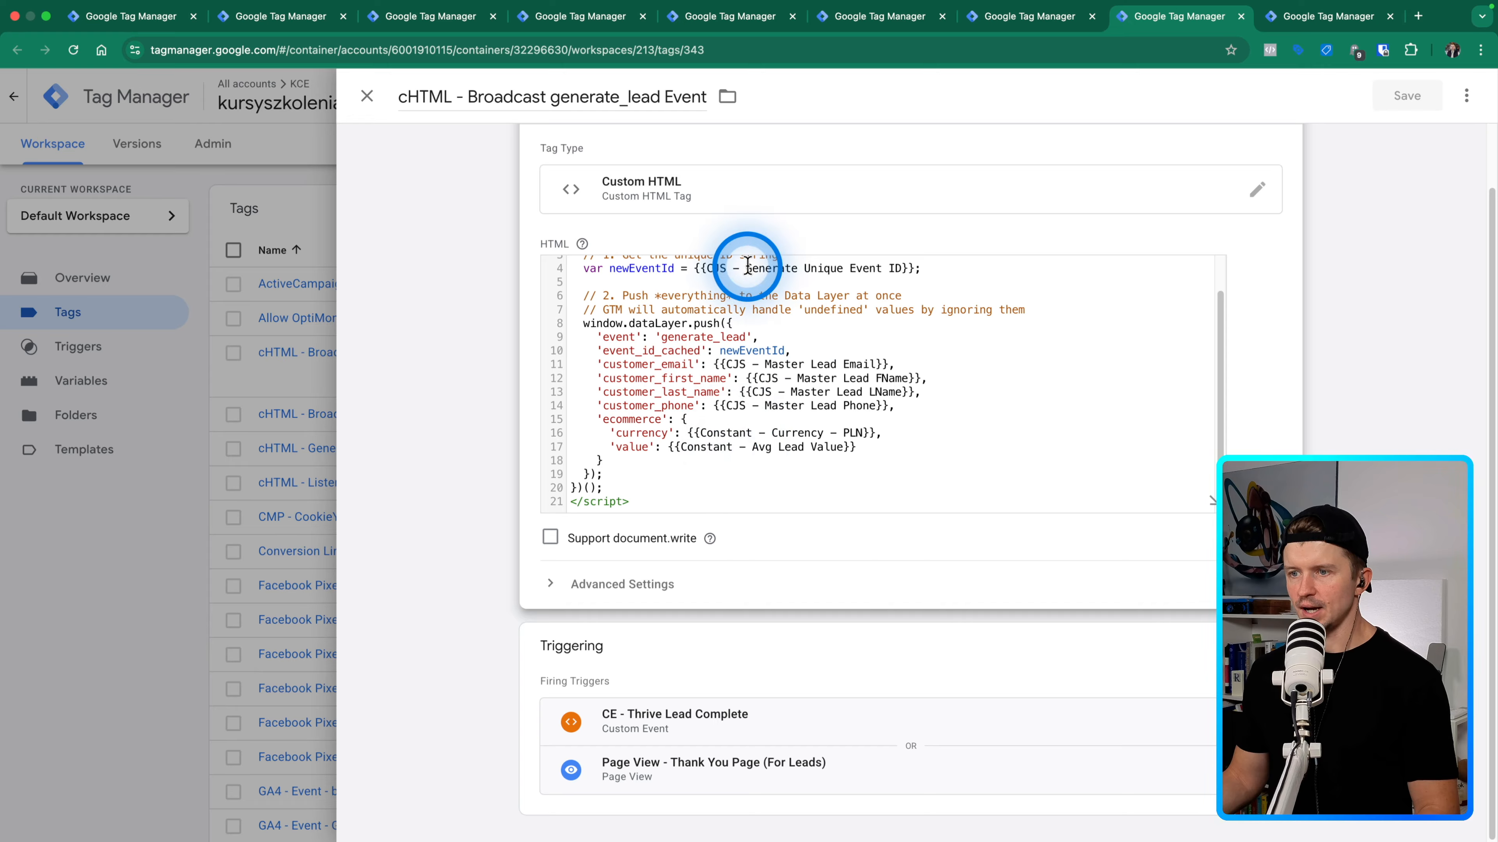
scroll(726, 386, "up", 2)
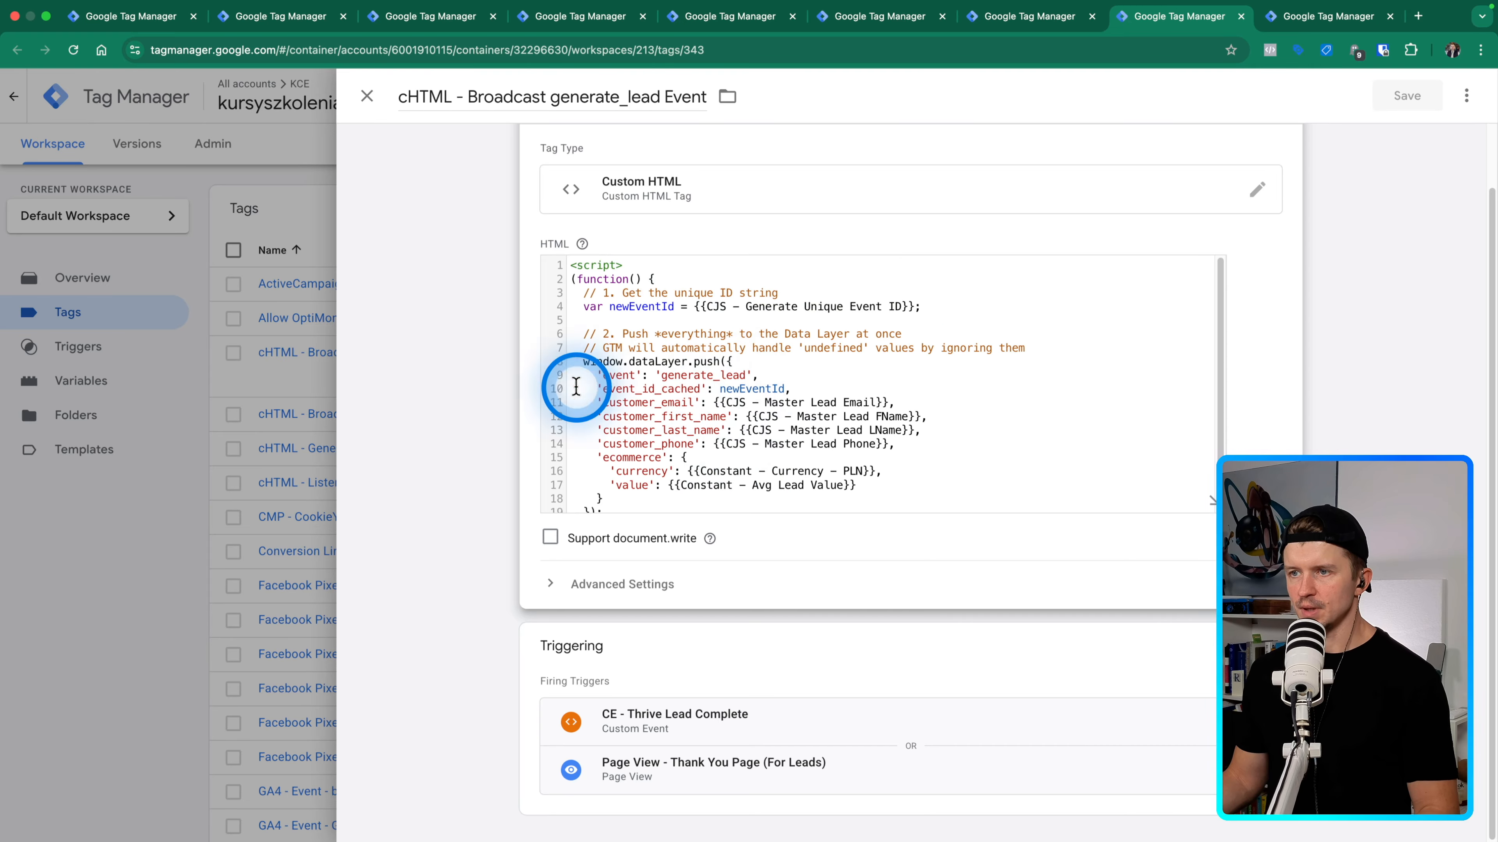
left_click(453, 366)
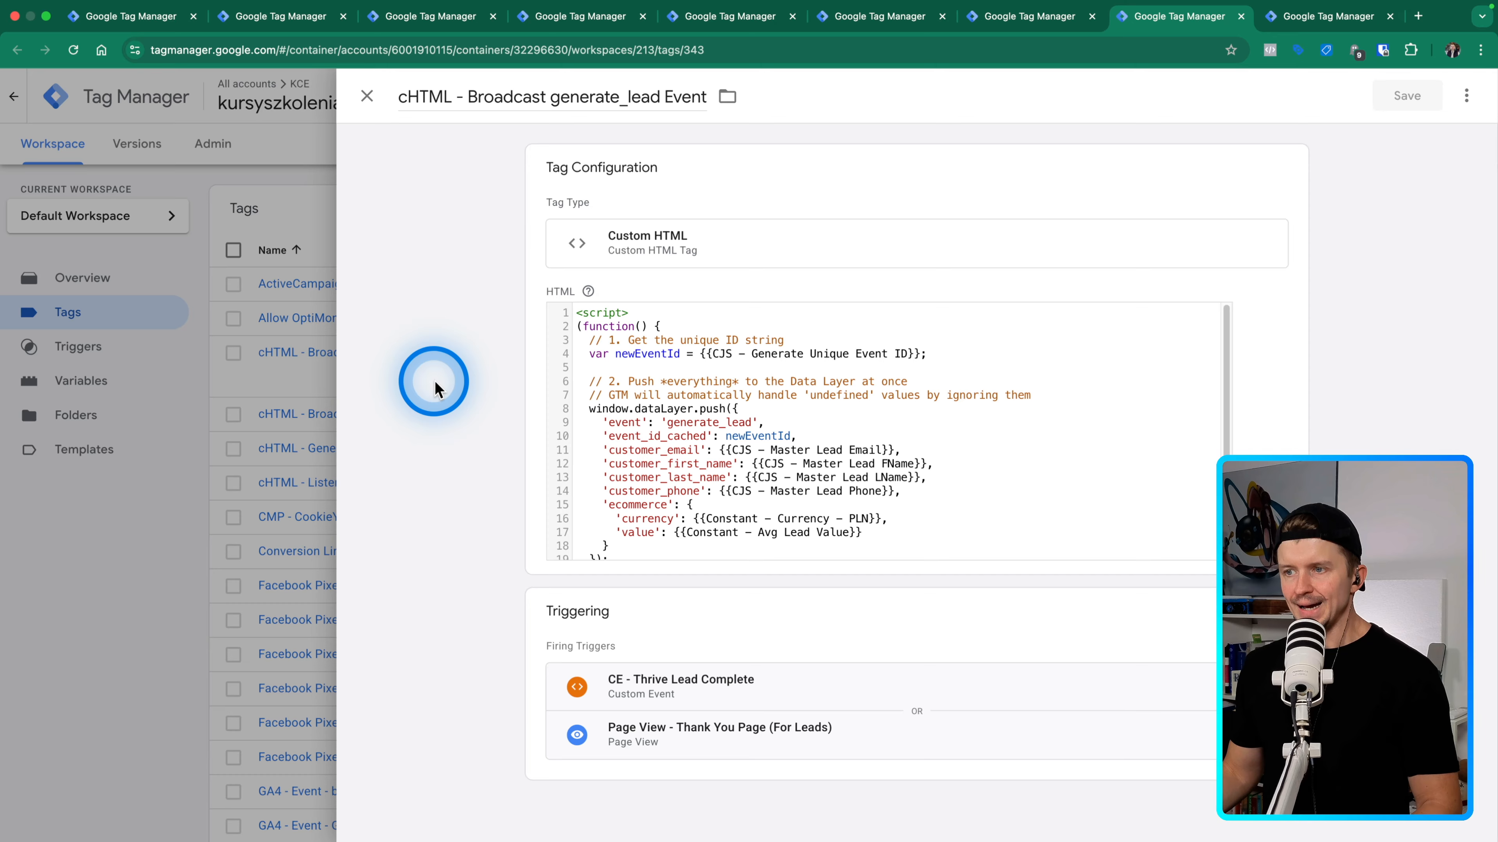
Review the Google Ads Conversion - Generate Lead (Server Side) tag's triggers and the Submit lead form conversion's settings and tag setup in Google Ads.
key("ctrl+Tab")
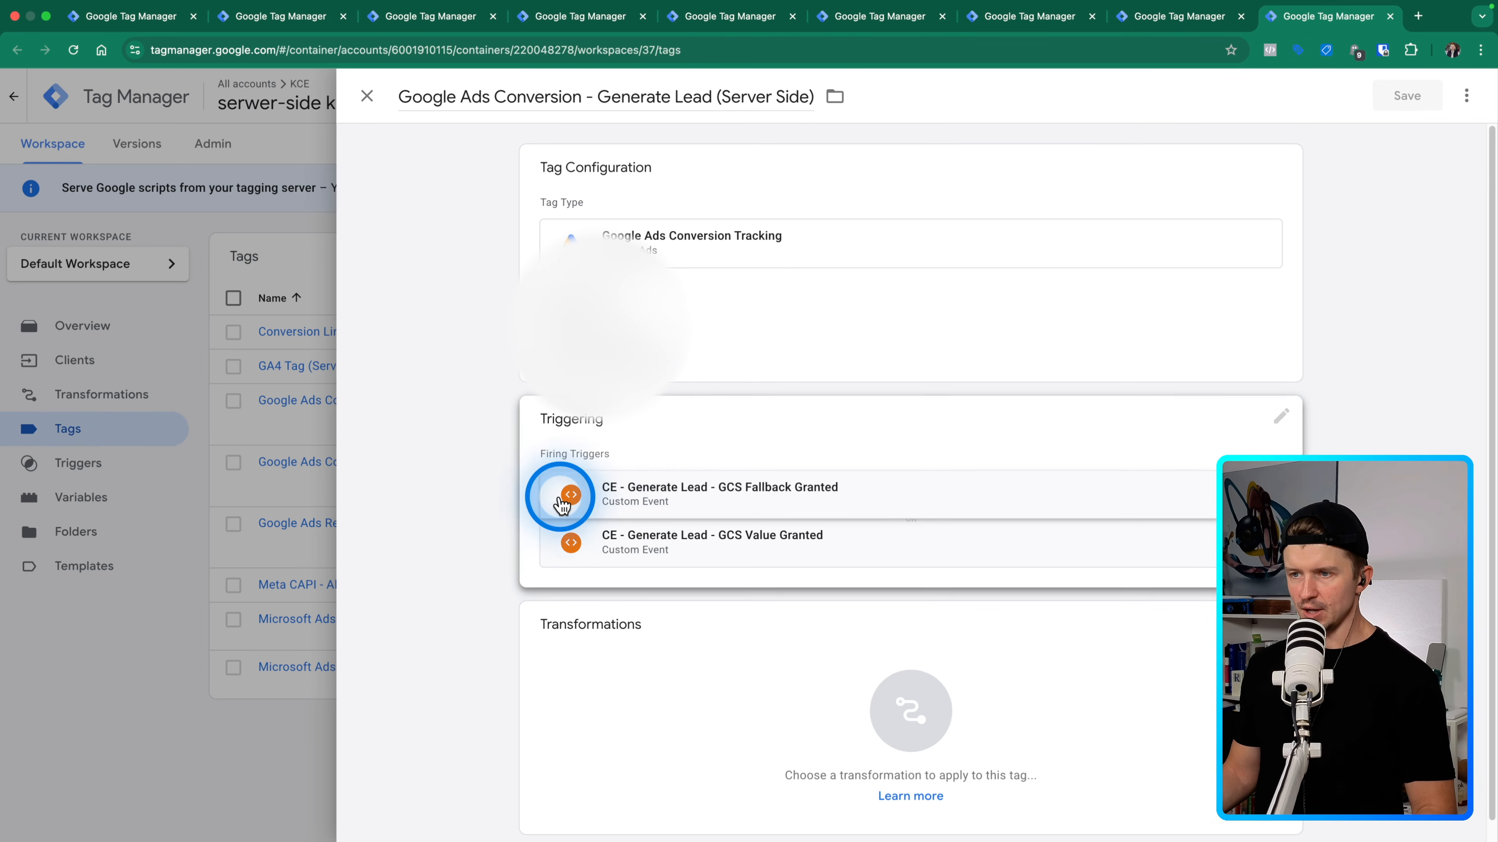
scroll(826, 625, "down", 1)
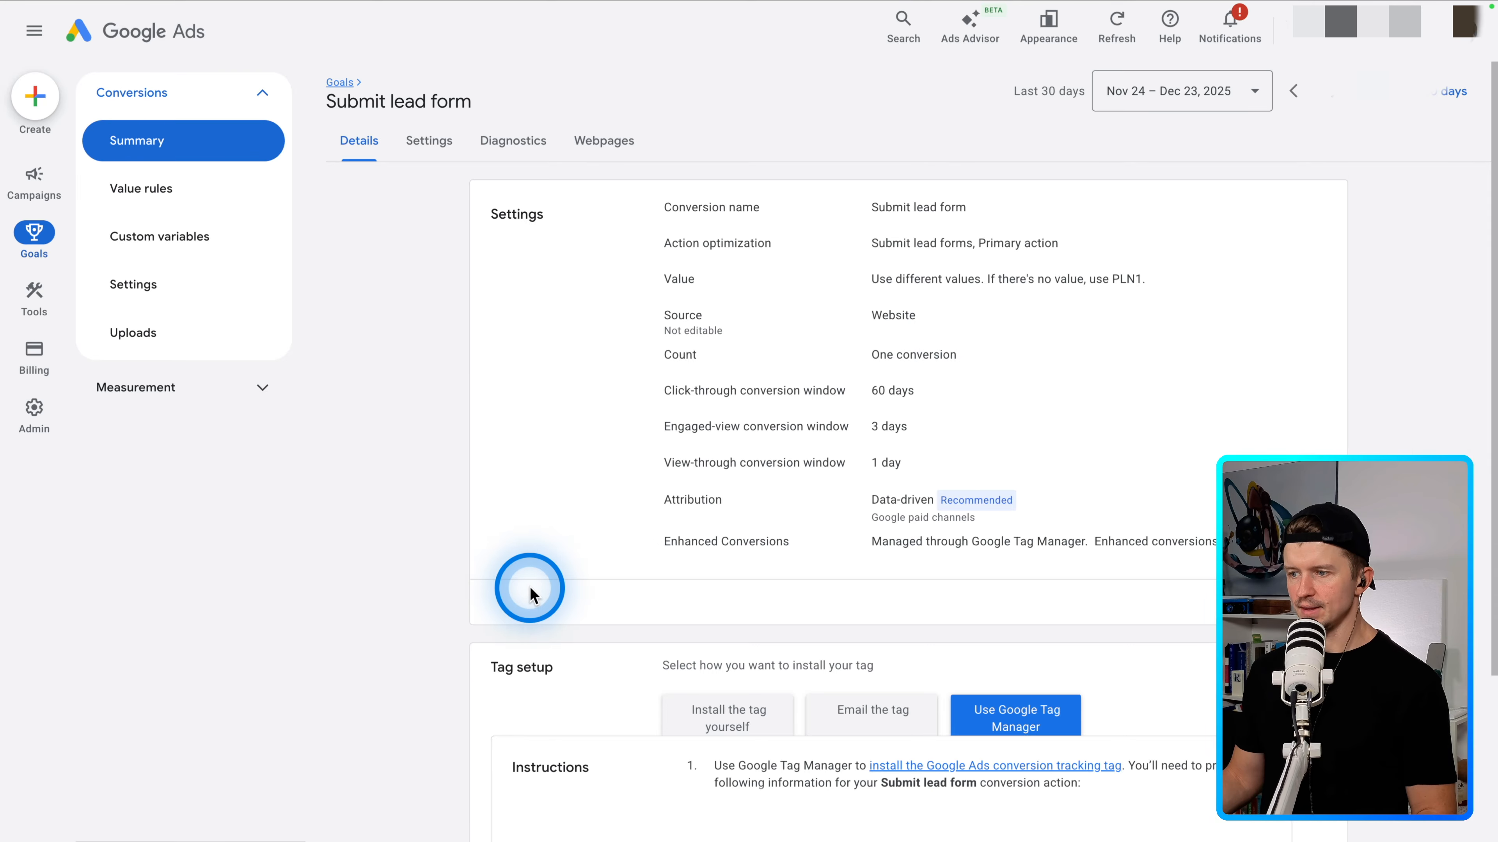
scroll(530, 592, "down", 3)
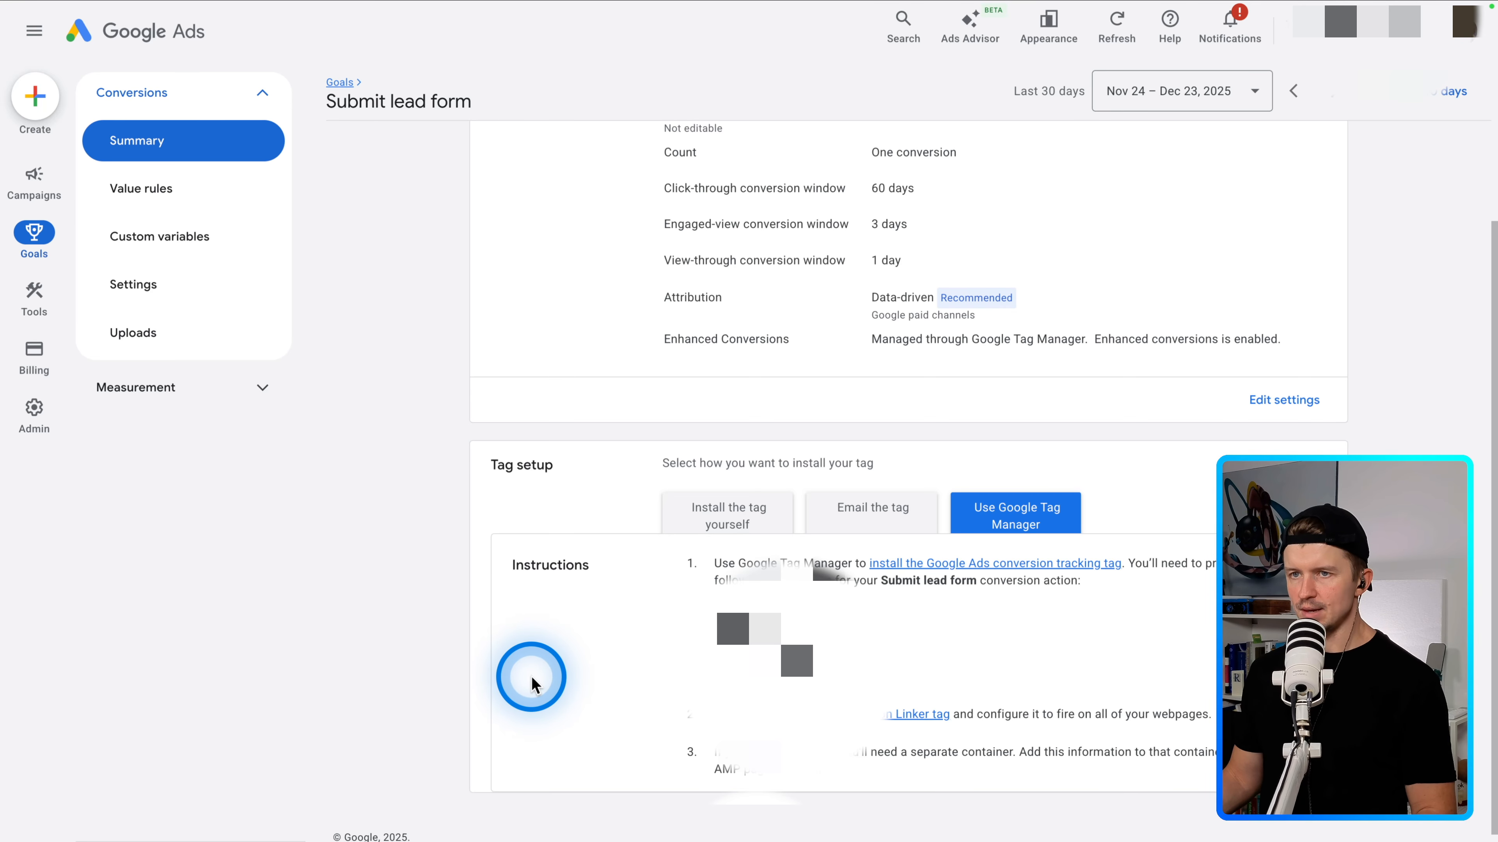
scroll(534, 675, "up", 3)
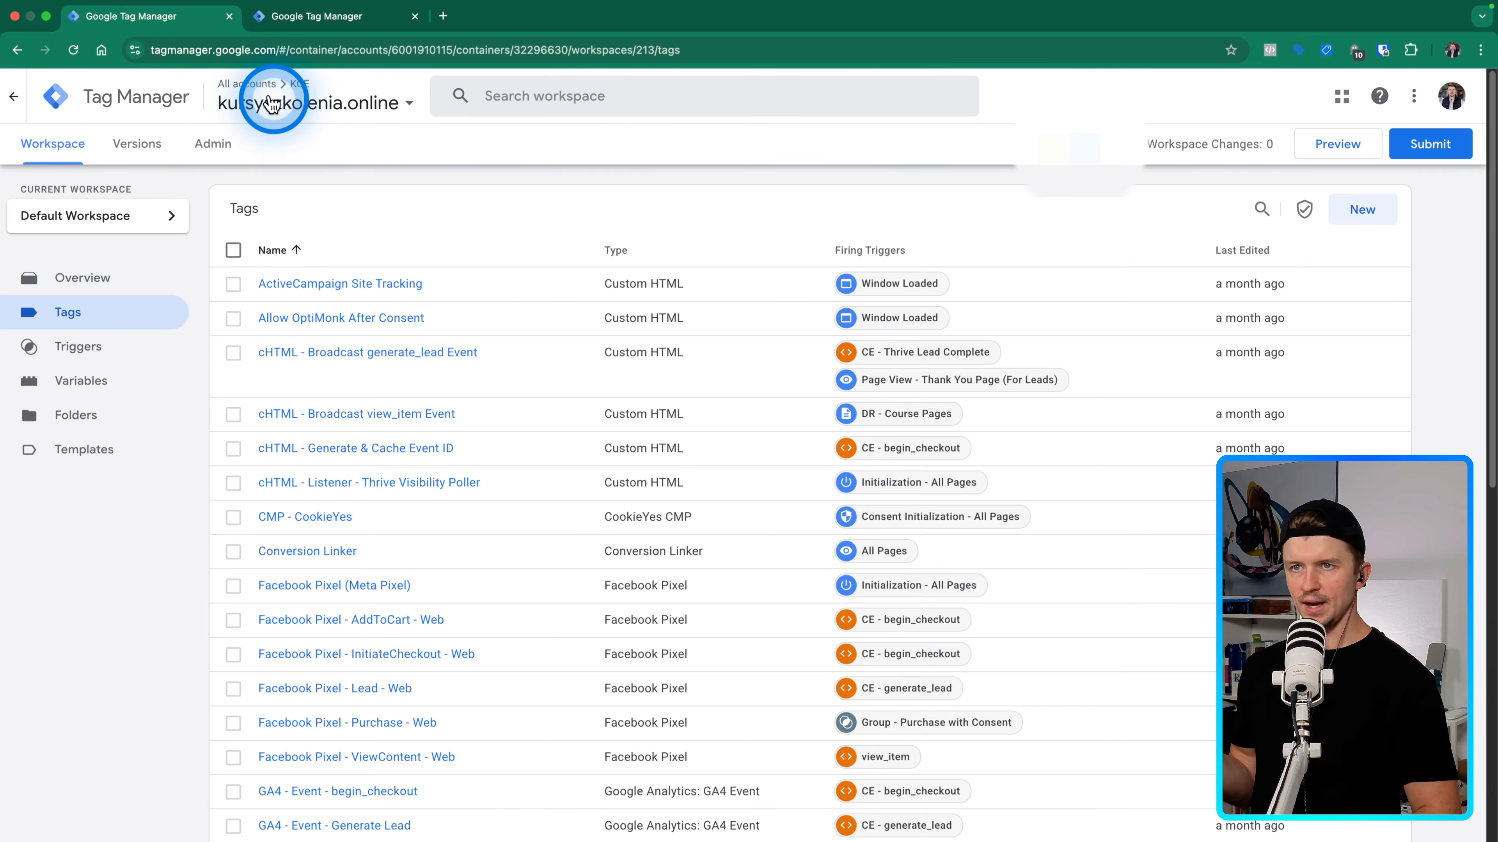
Delete the browser's history, cookies, cache and other browsing data for all time, and close the browser settings.
left_click(308, 17)
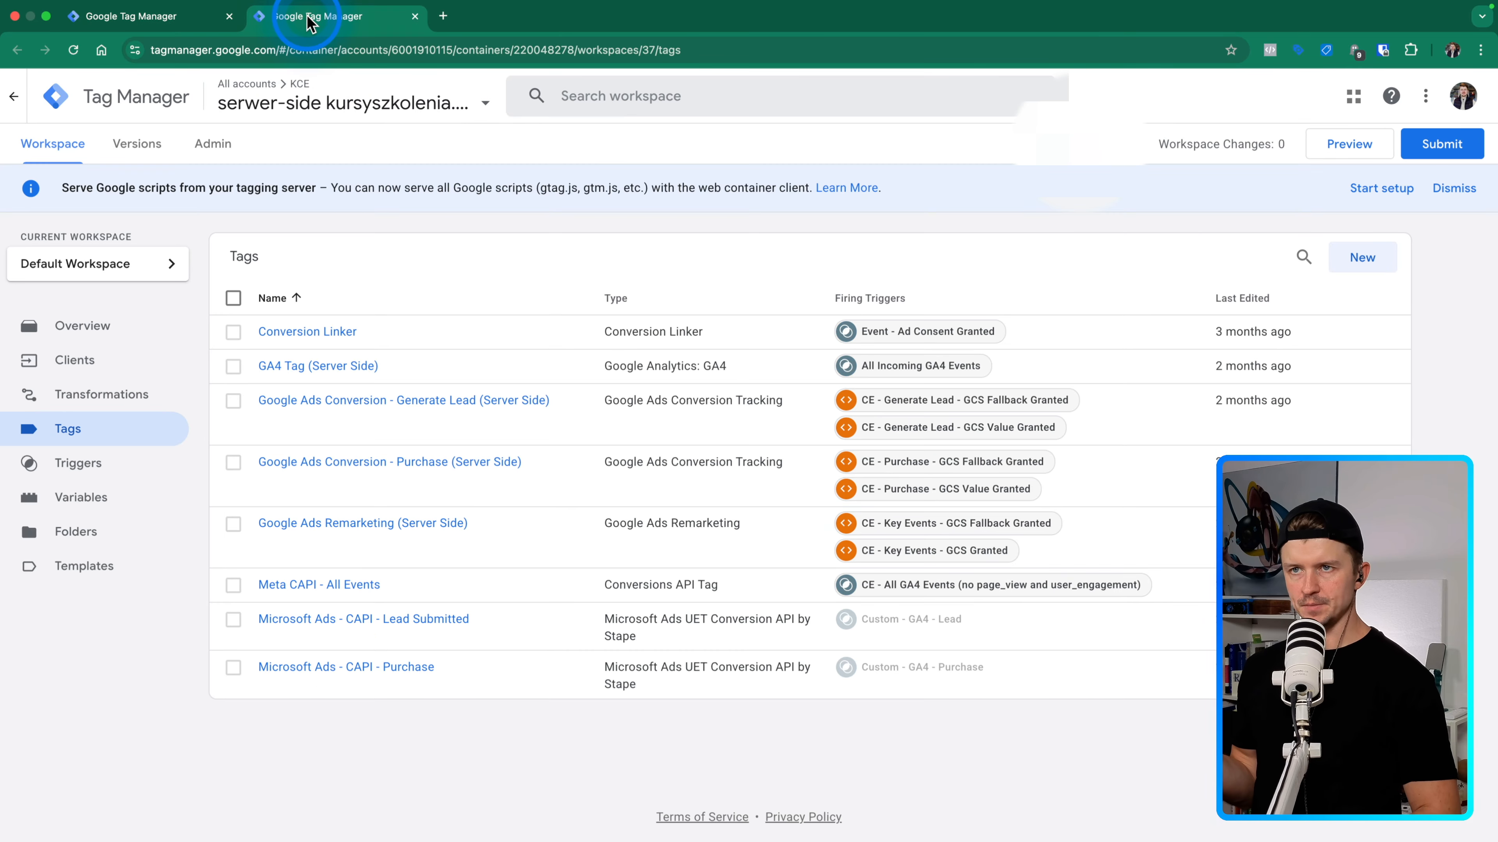
left_click(151, 24)
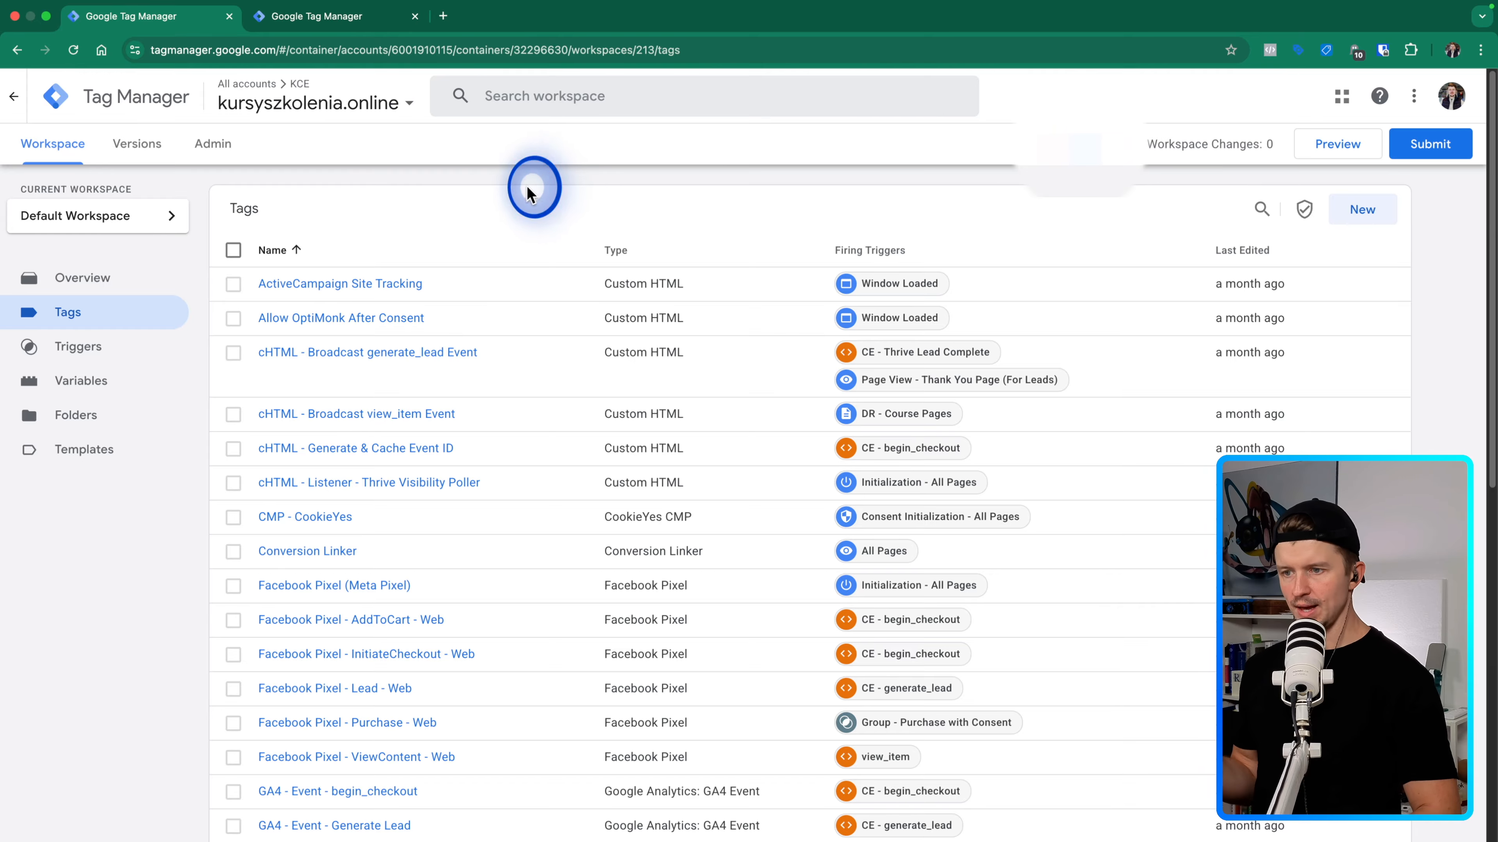
key("super+shift+BackSpace")
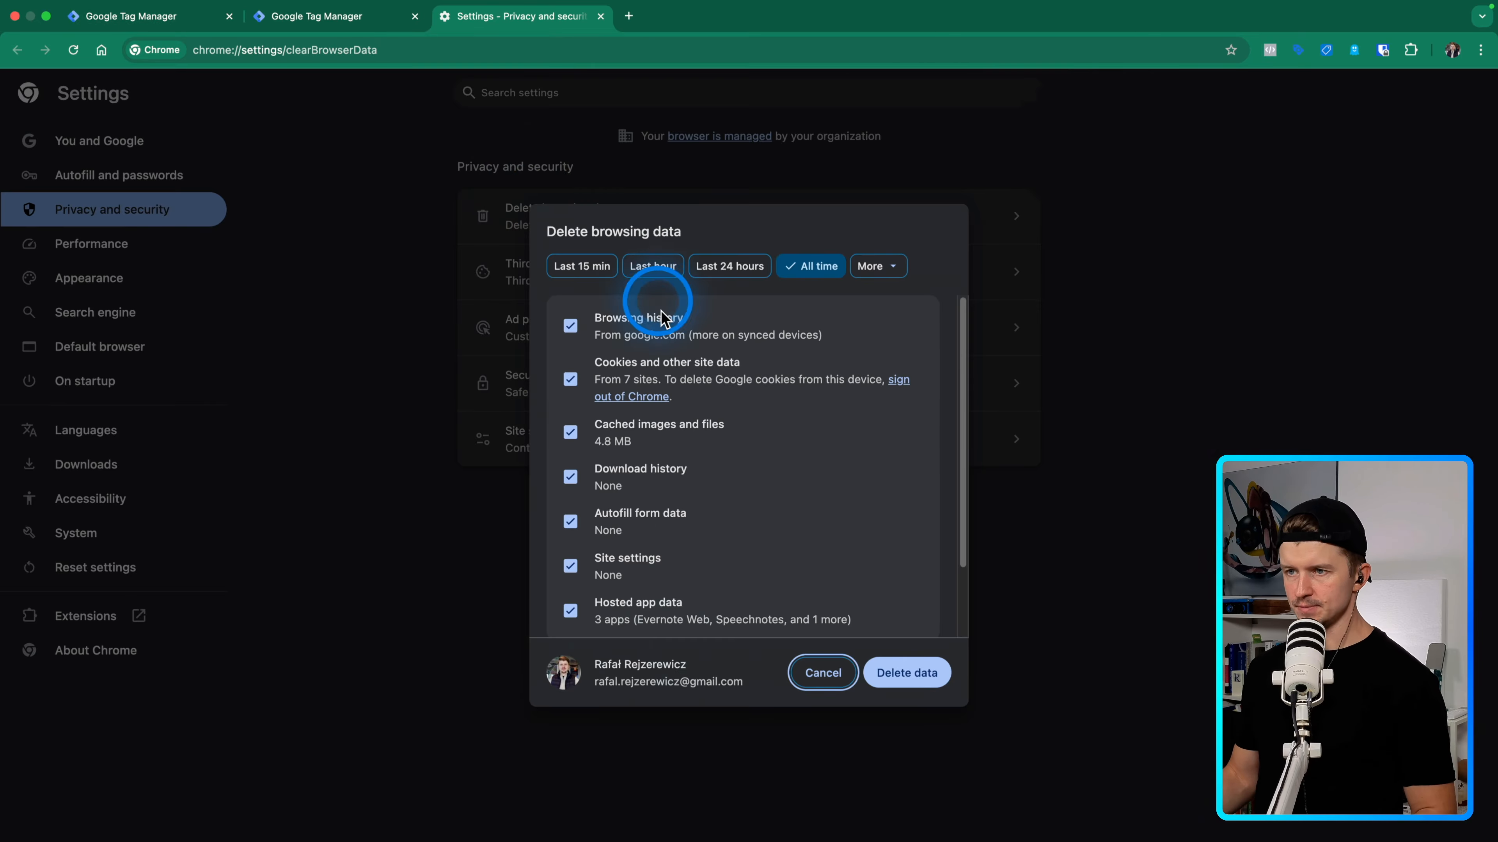
left_click(894, 679)
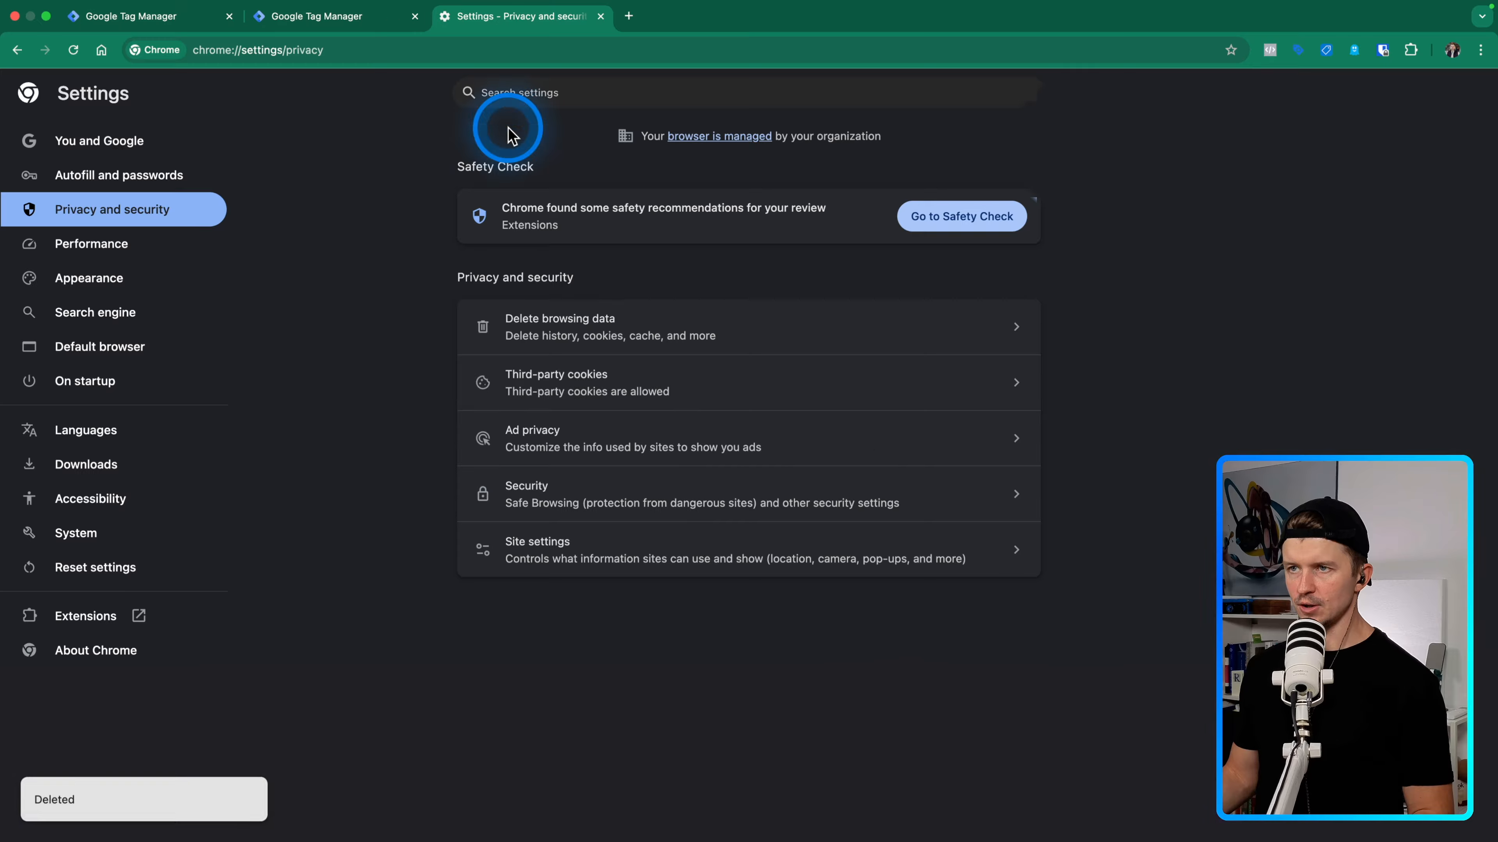
left_click(600, 17)
Reload the web and server-side container workspaces in Tag Manager, and switch to the WordPress pages list containing the test lead pages.
left_click(610, 149)
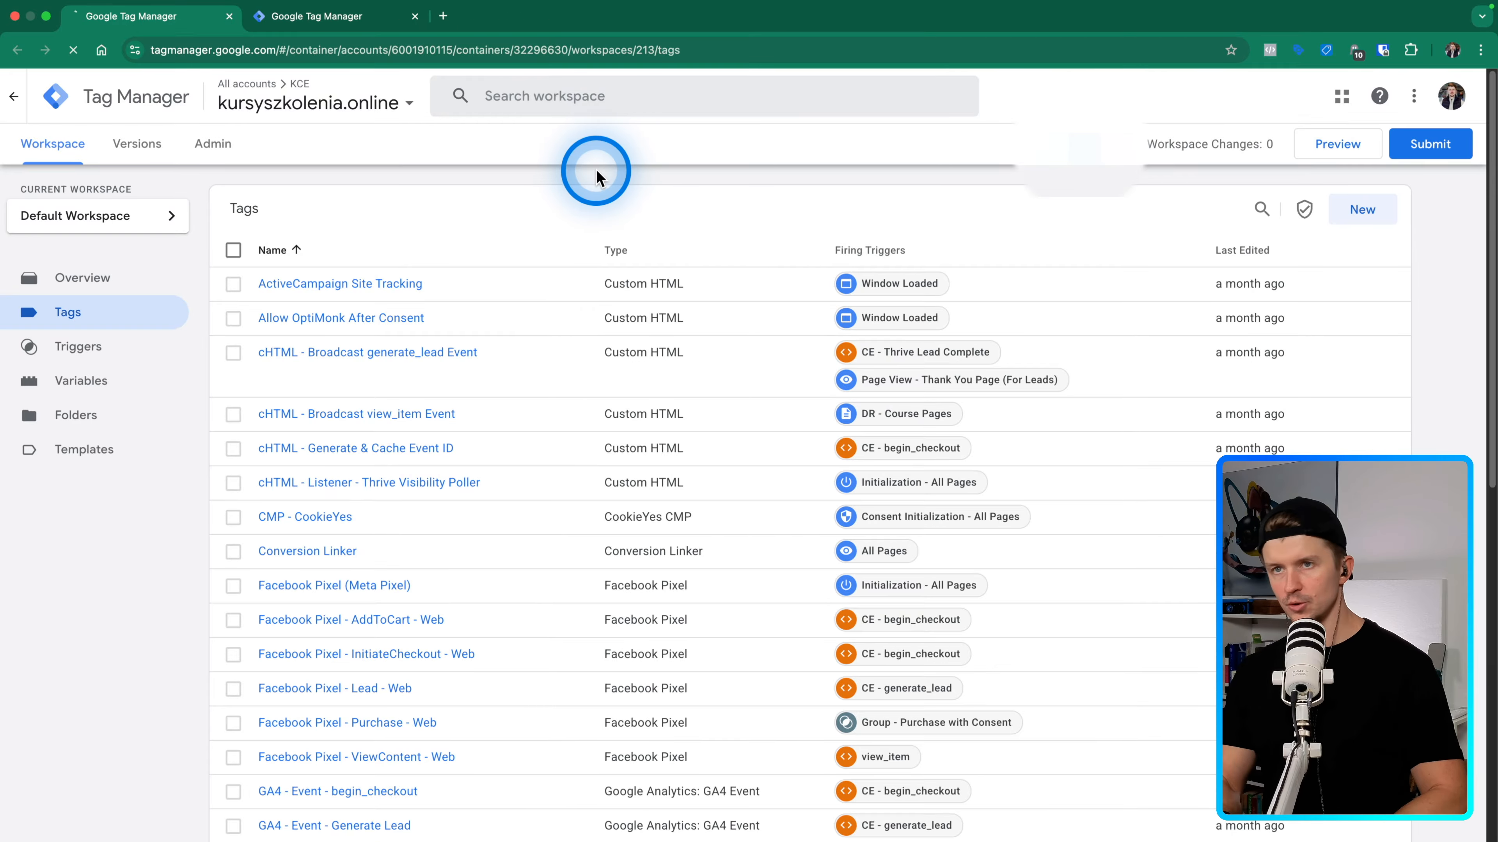
left_click(331, 16)
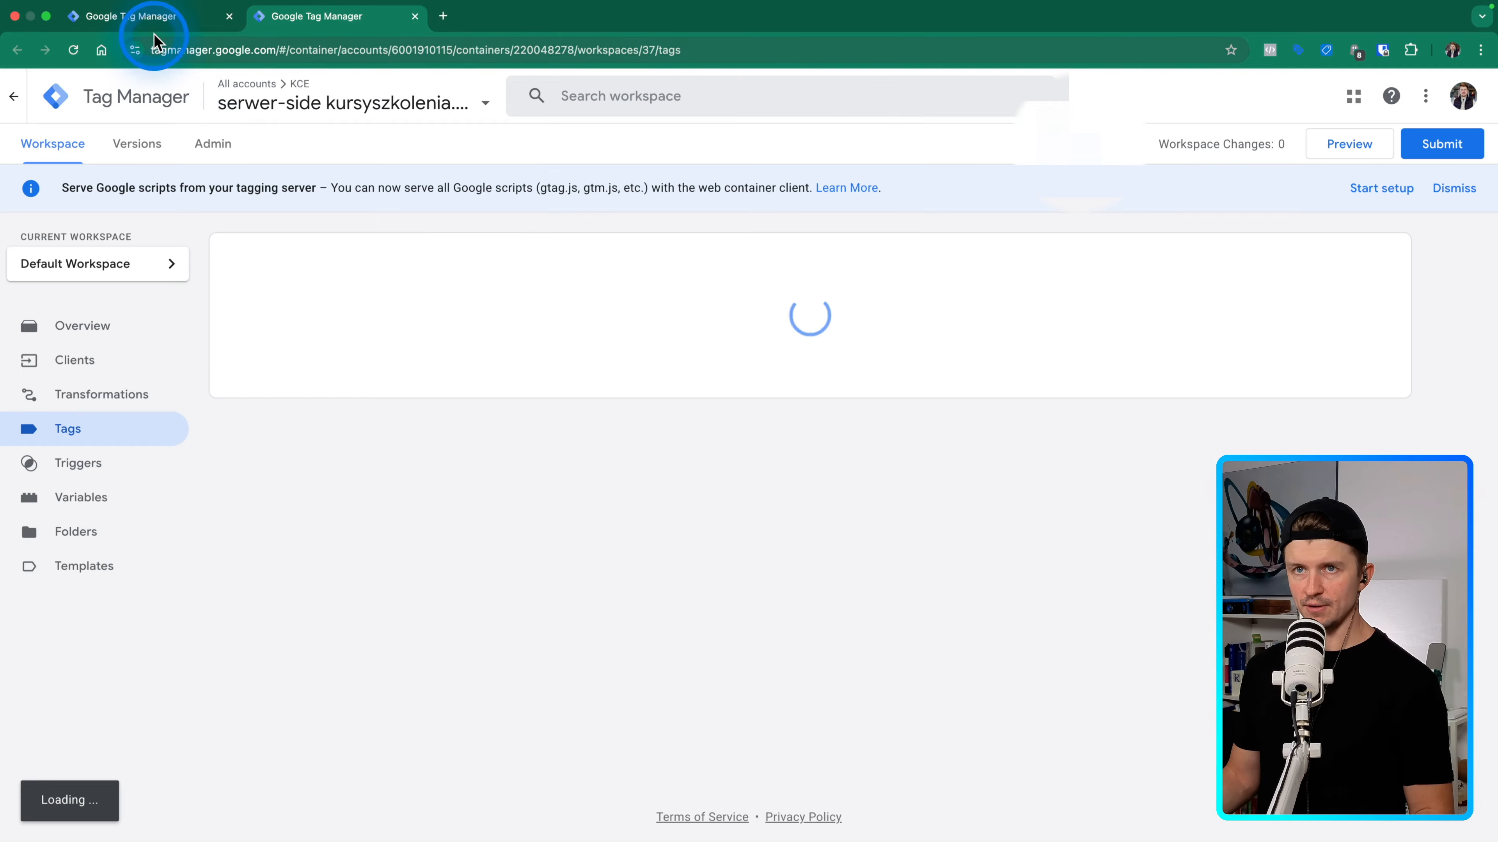
left_click(107, 23)
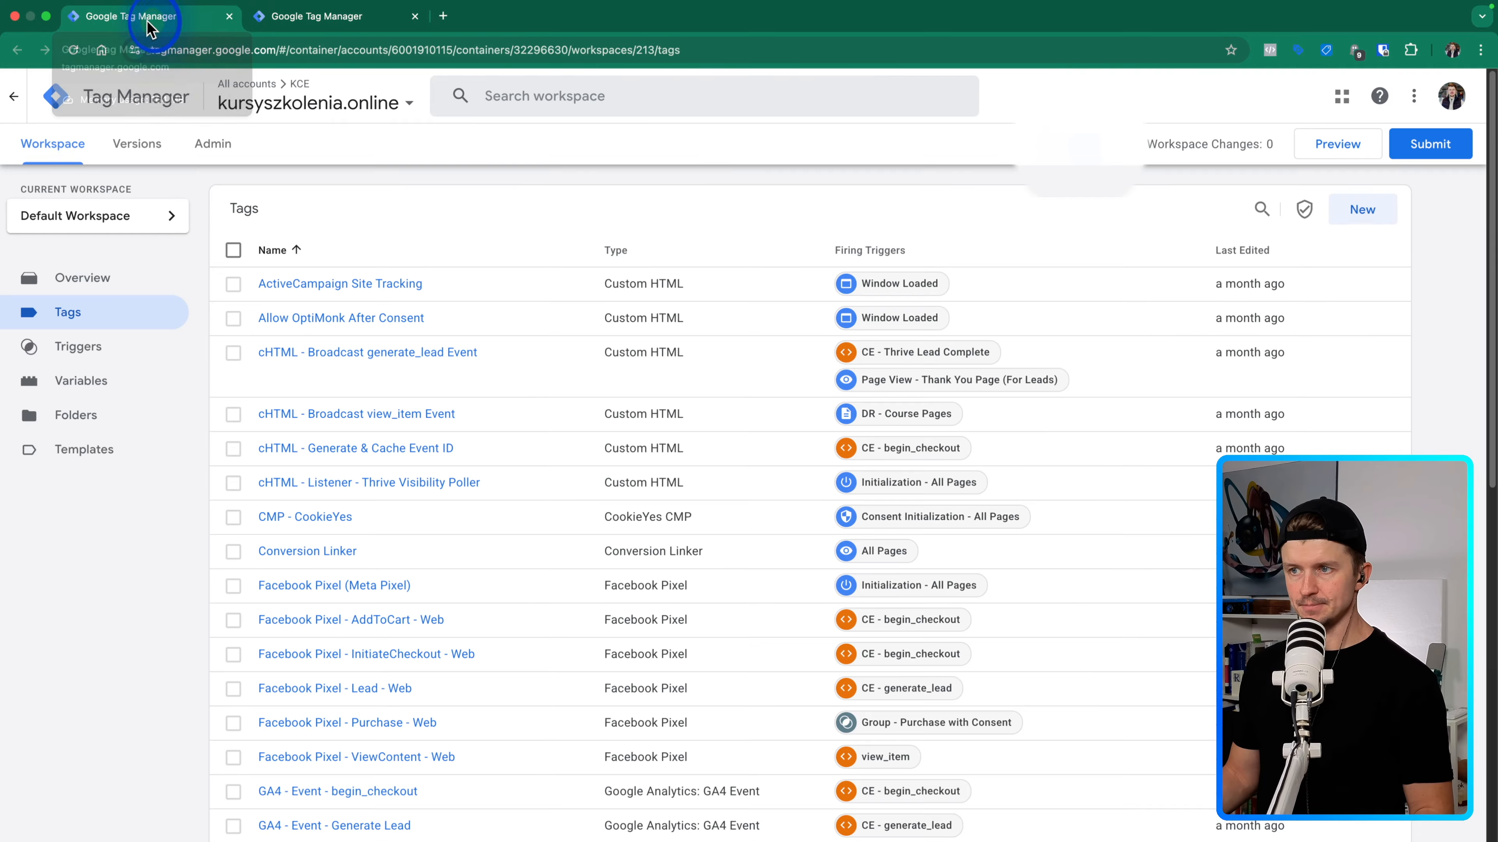
left_click(307, 28)
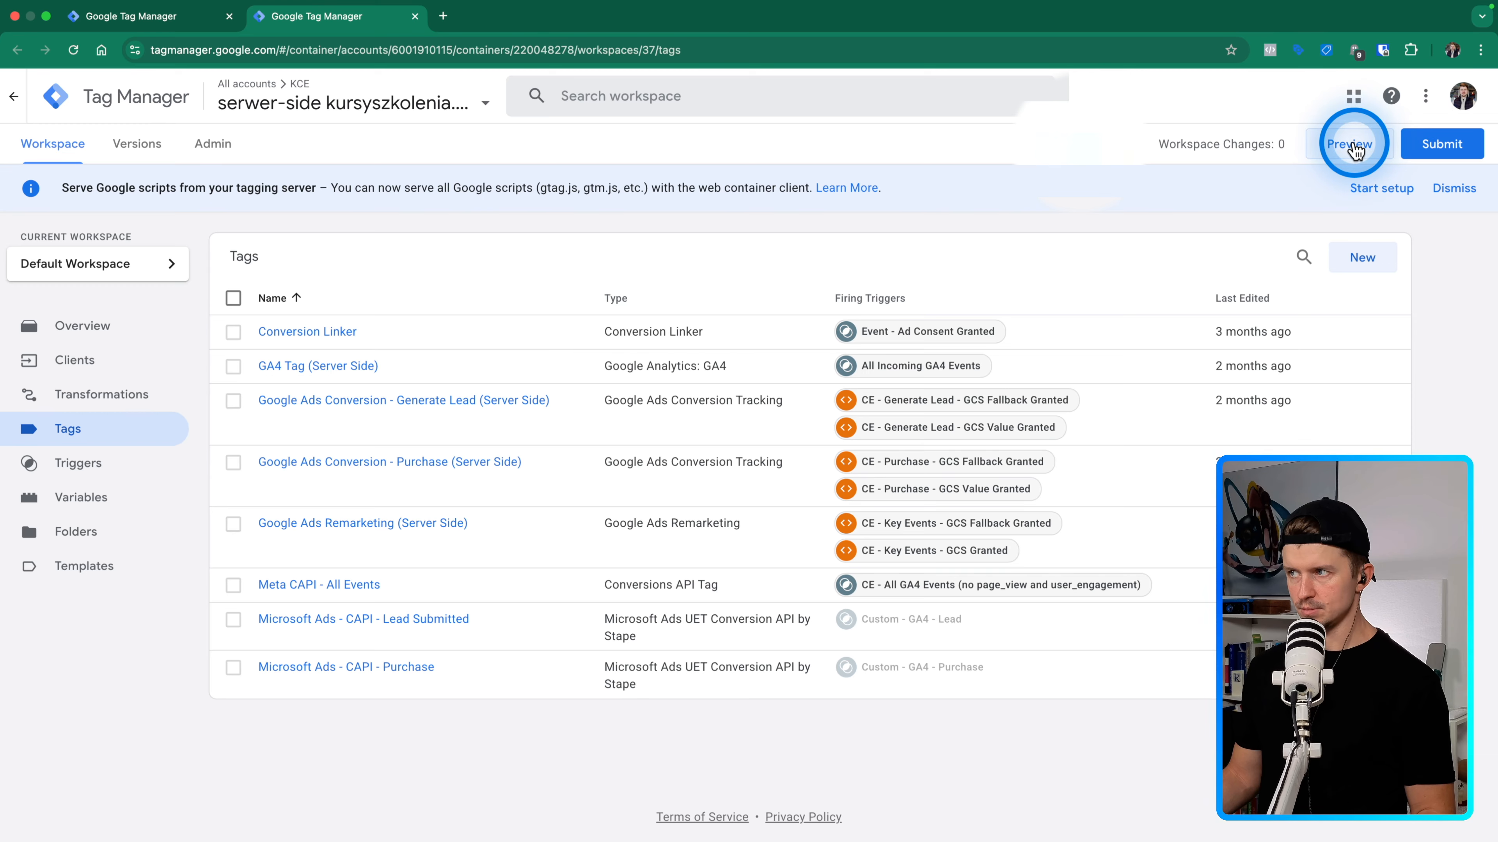
left_click(358, 390)
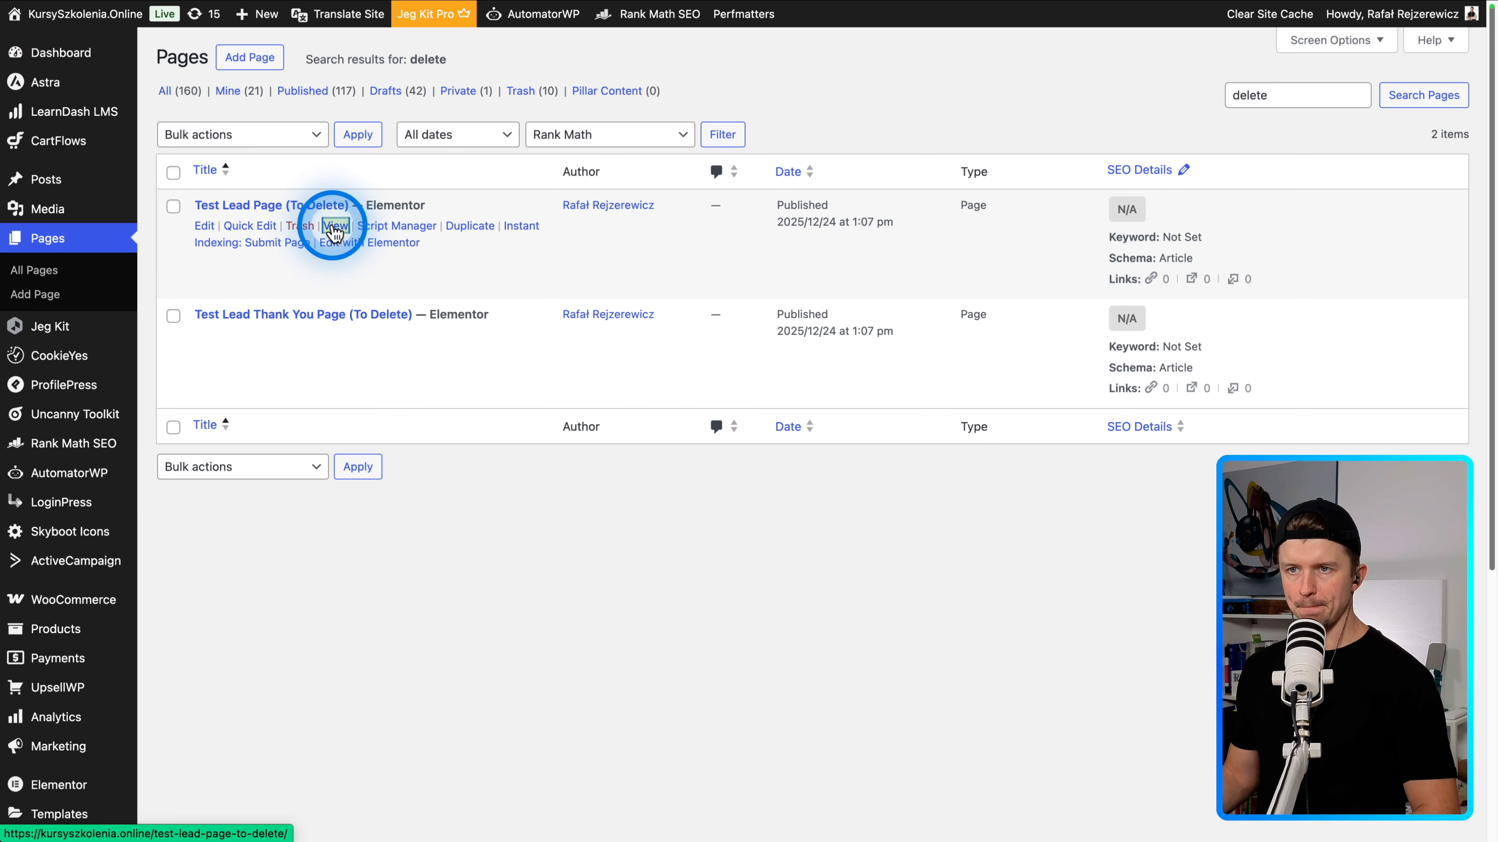
right_click(335, 233)
left_click(412, 376)
key("ctrl+Right")
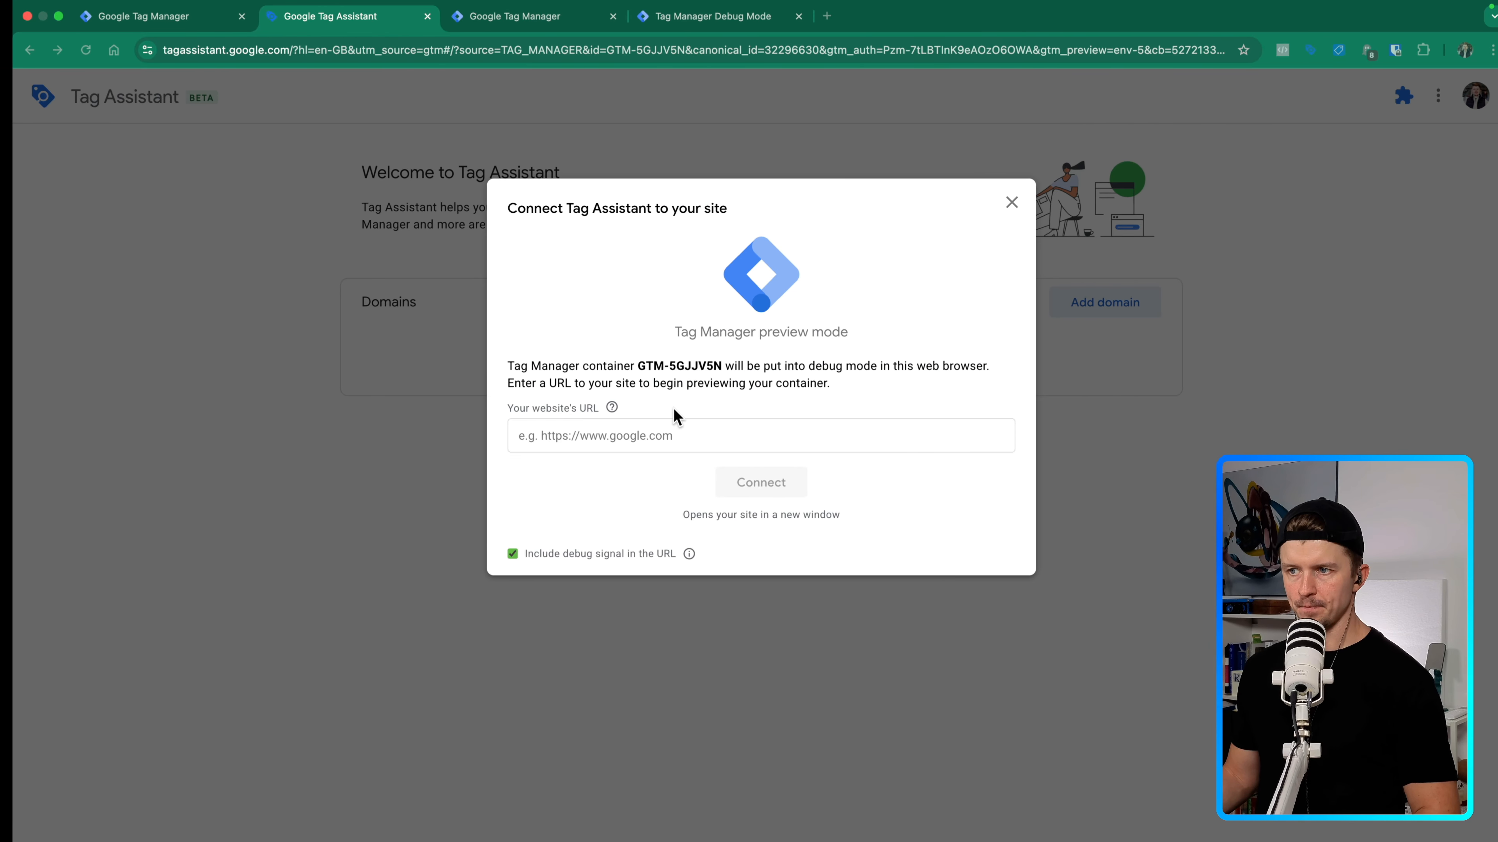
left_click(633, 443)
type("https://kursyszkolenia.online/test-lead-page-to-delete/")
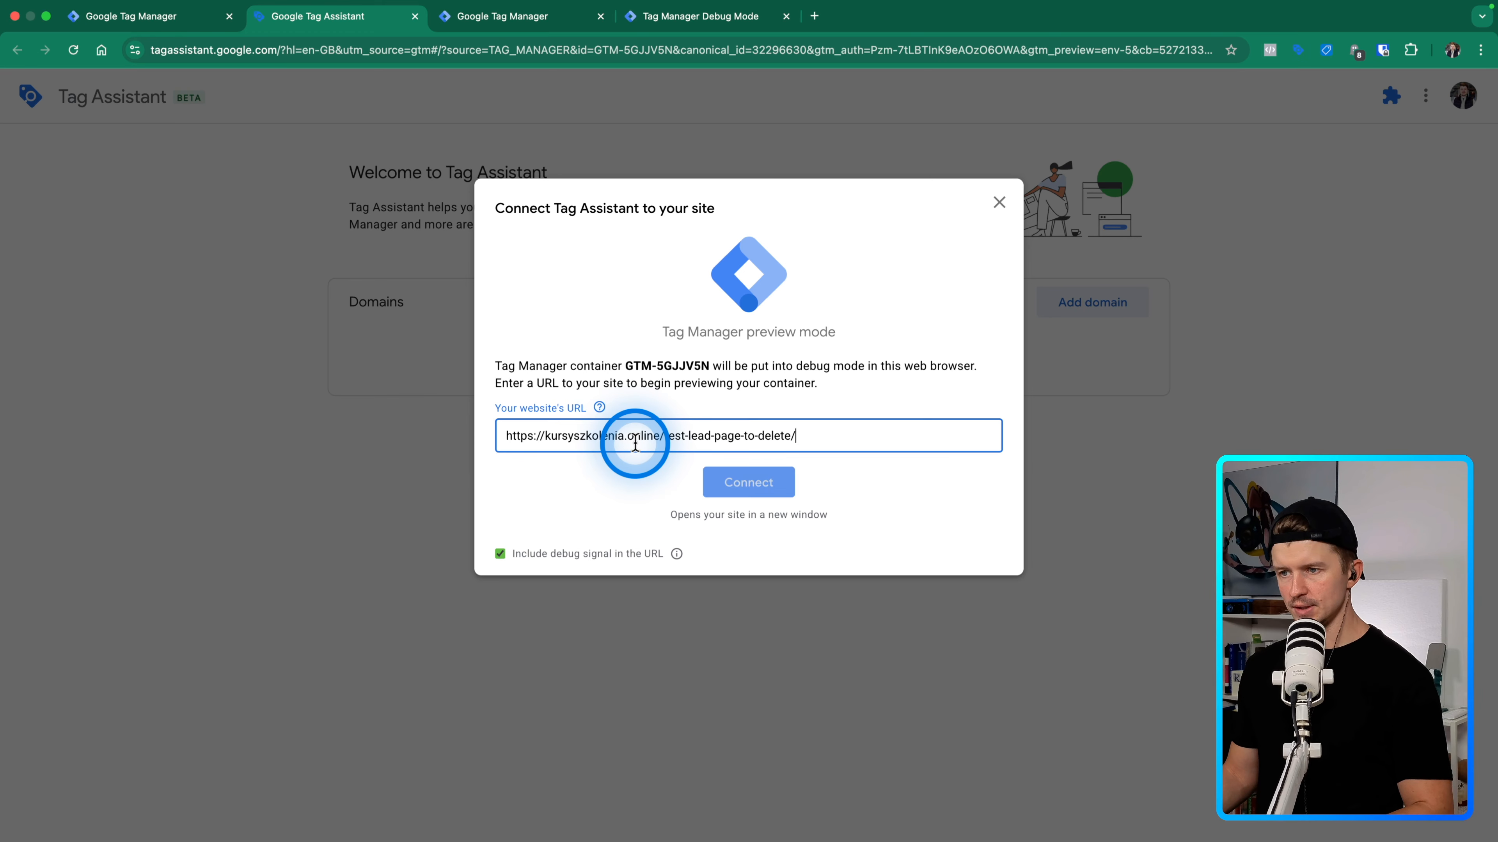
left_click(761, 483)
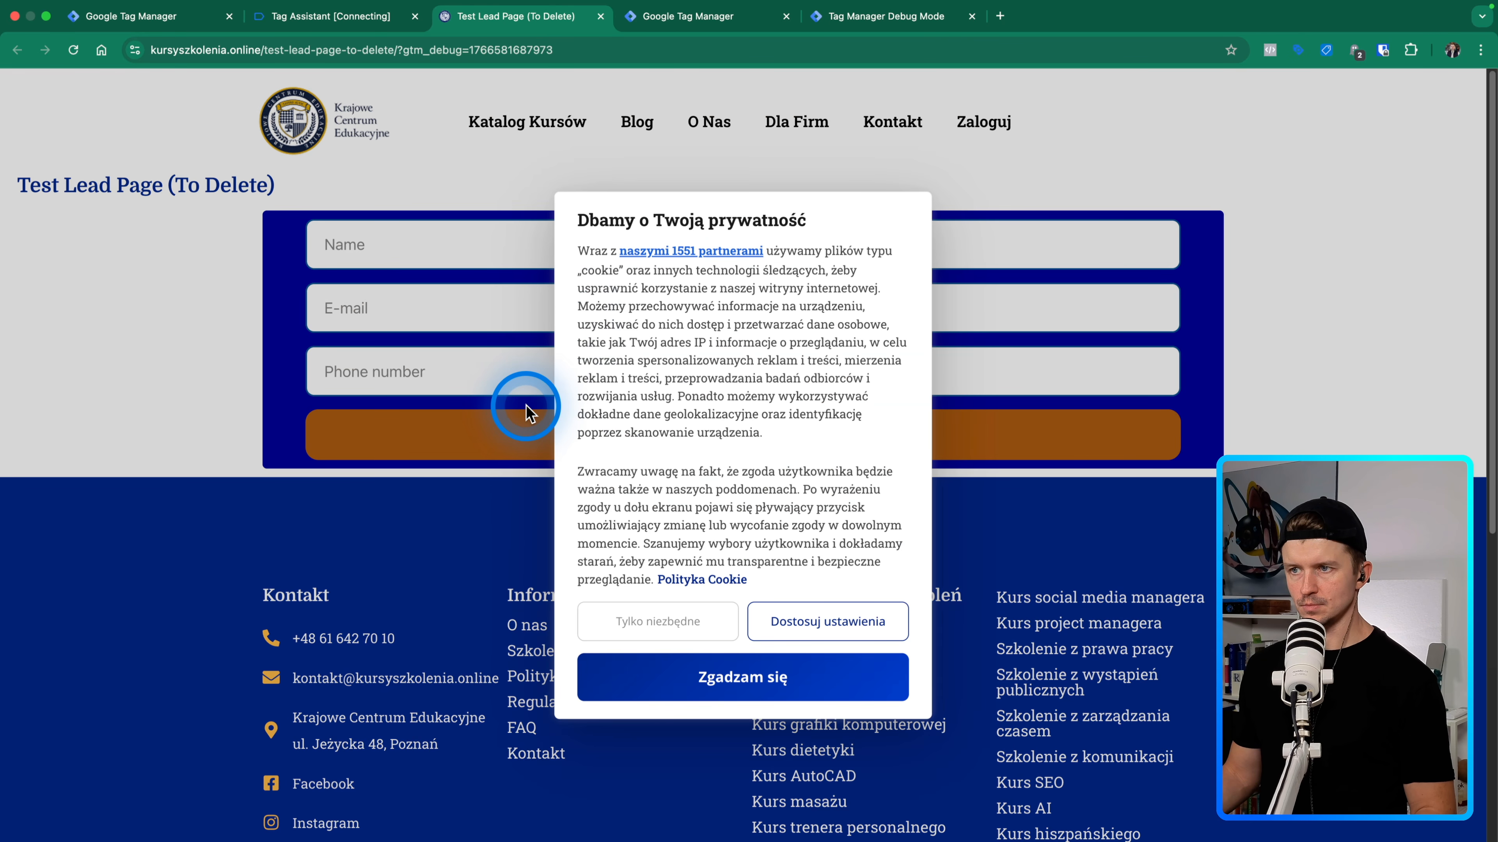
left_click(338, 18)
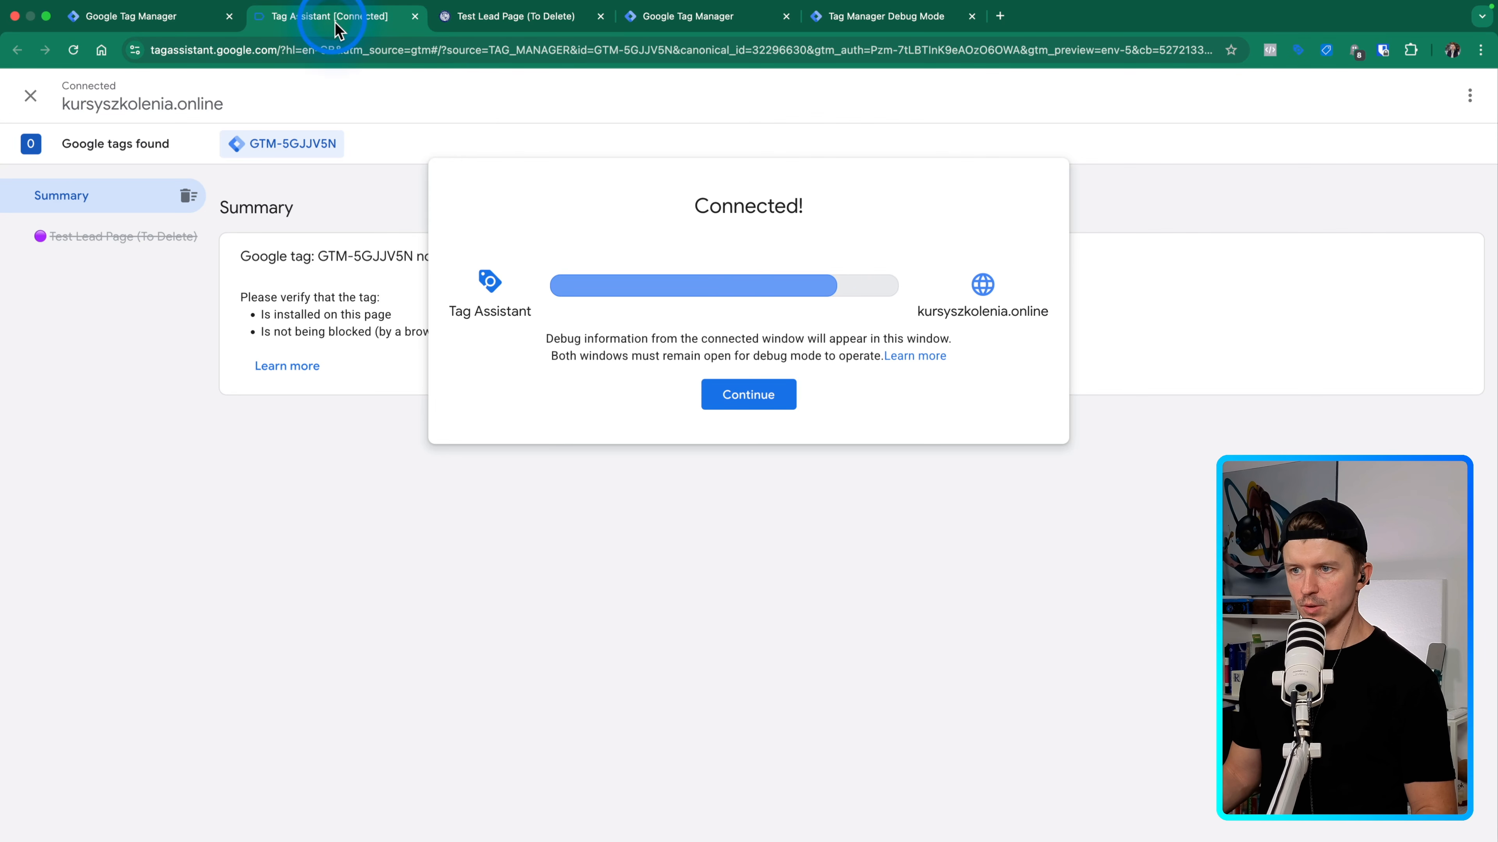
left_click(725, 395)
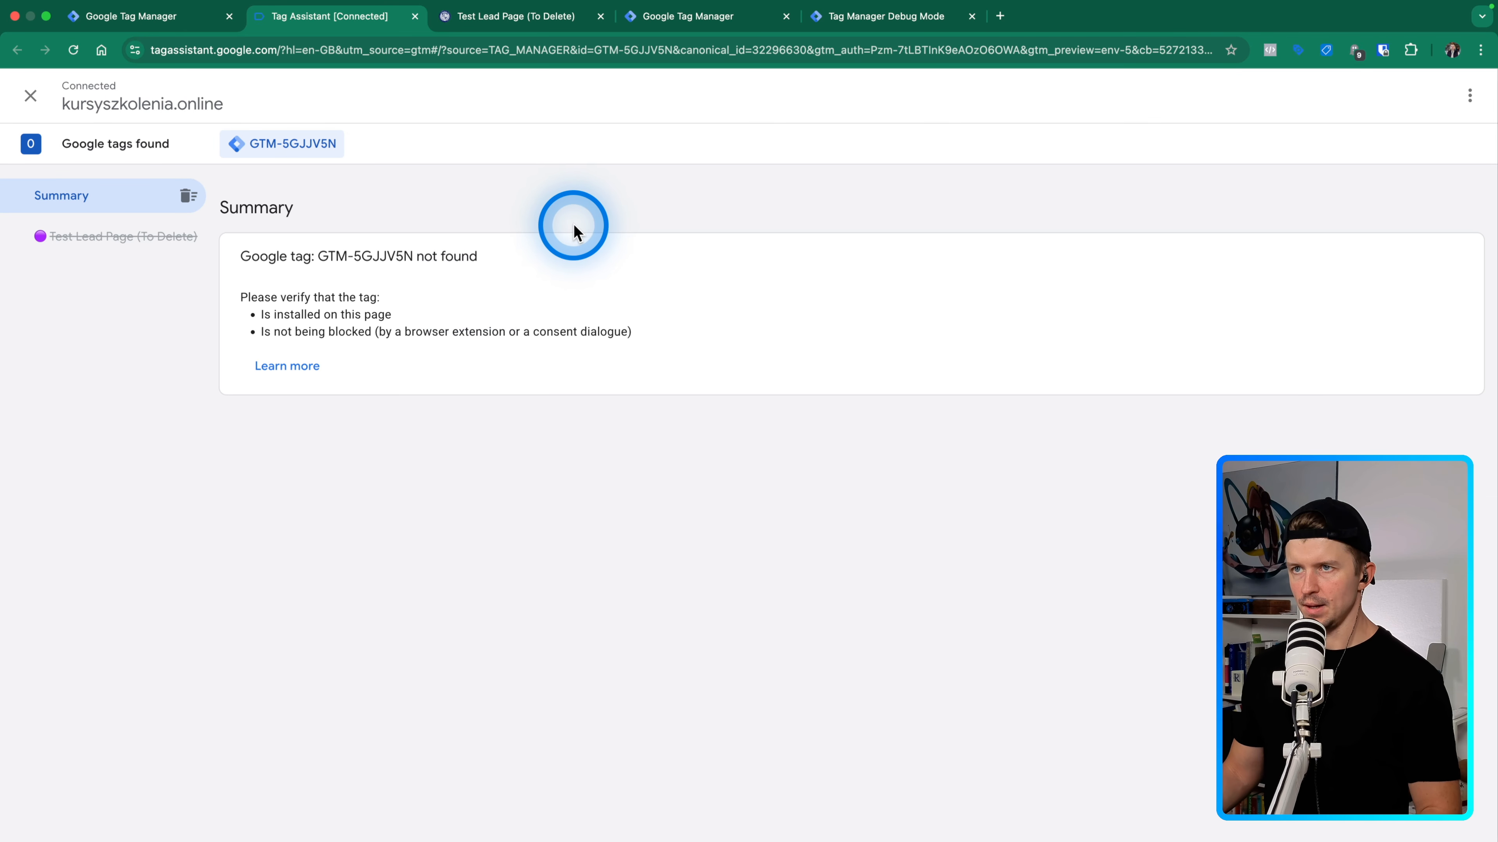
Accept all cookies on the test lead page and review the web container's fired tags in Tag Assistant.
left_click(522, 18)
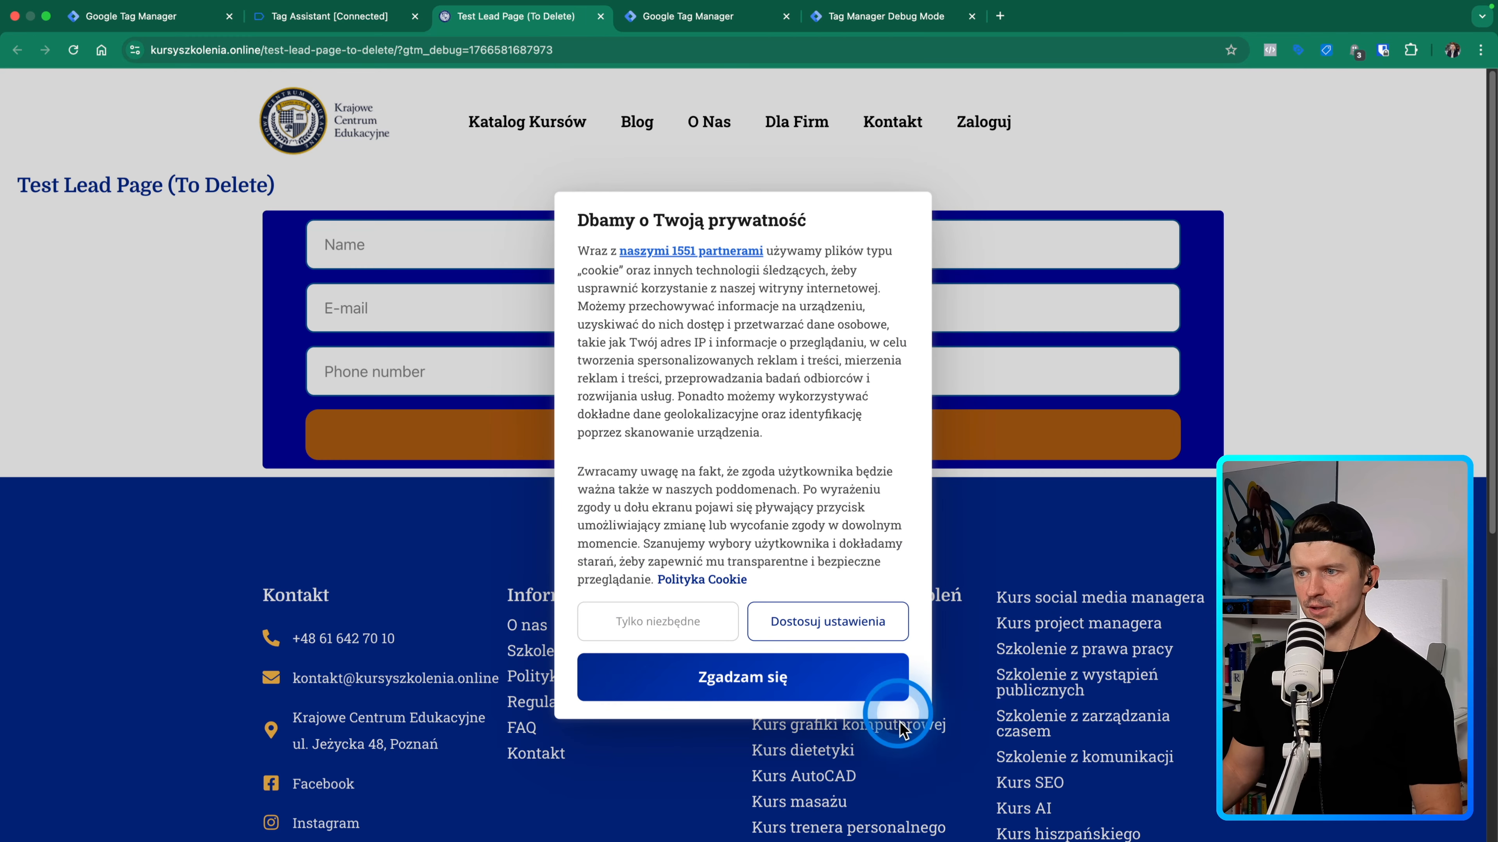
left_click(743, 676)
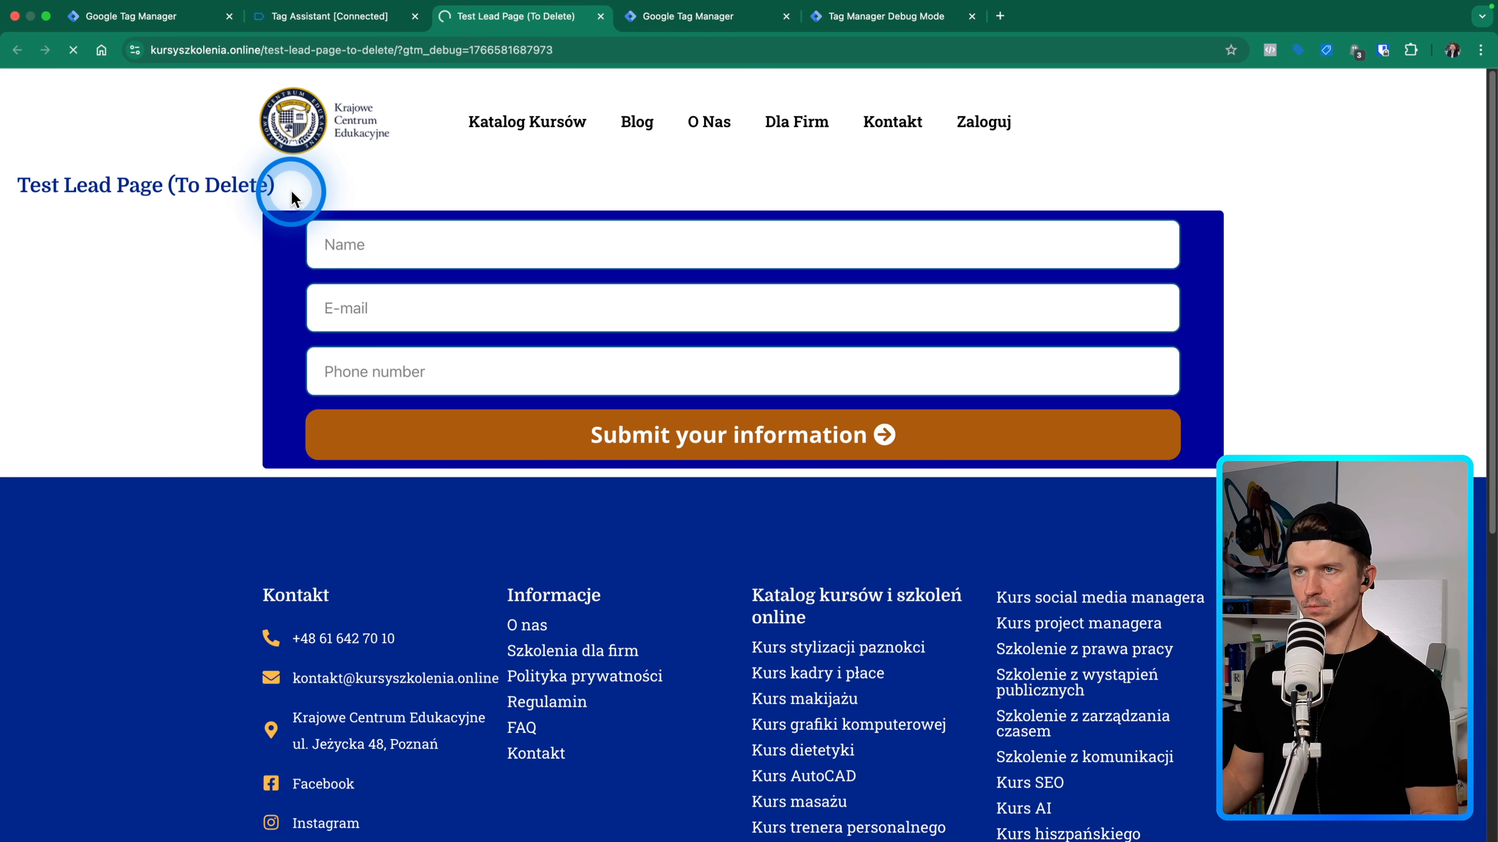
left_click(299, 18)
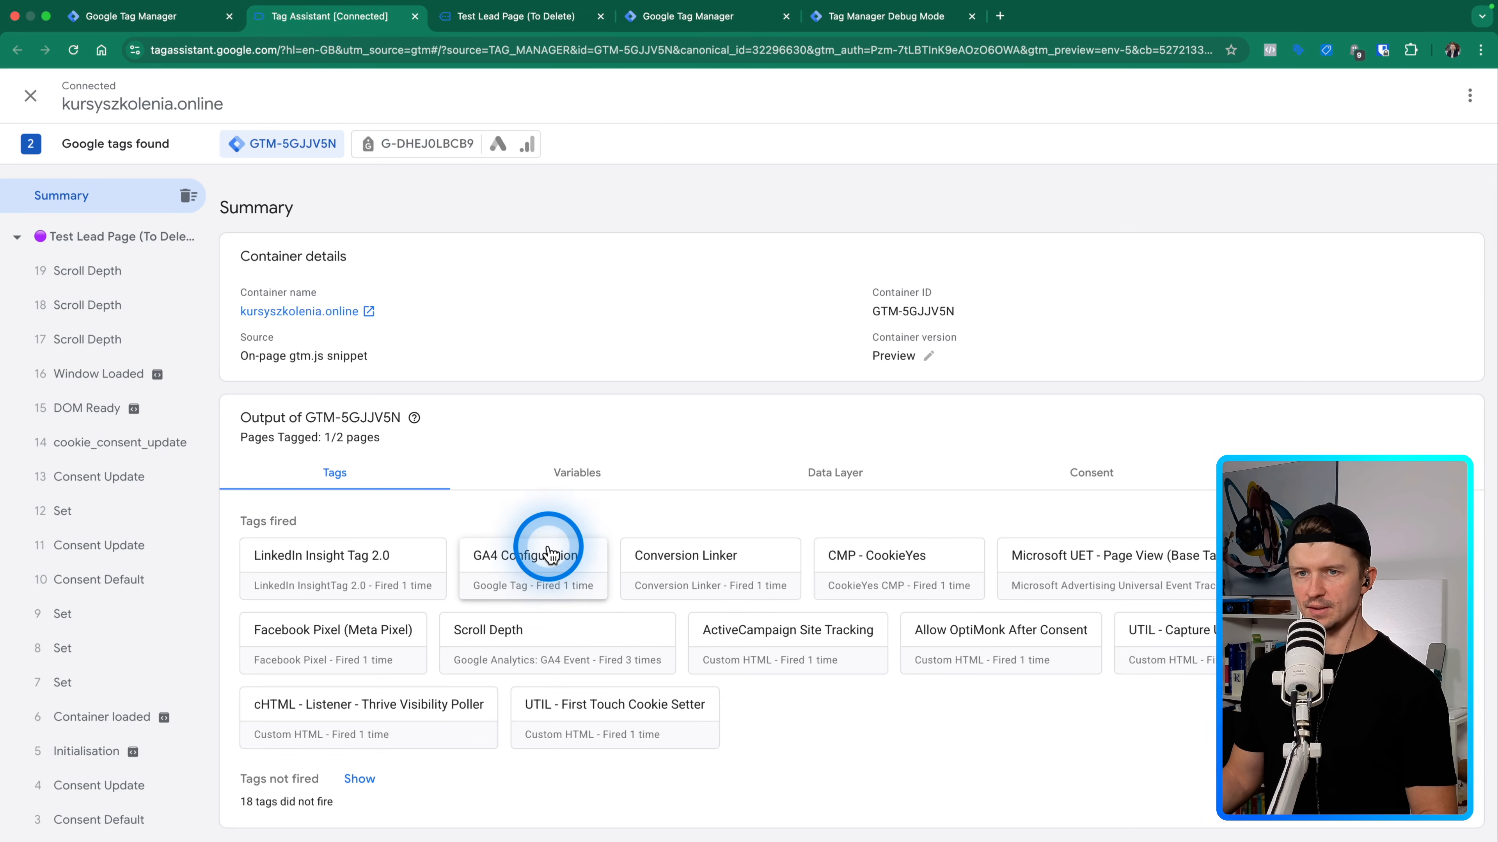
scroll(147, 472, "down", 2)
scroll(127, 434, "up", 2)
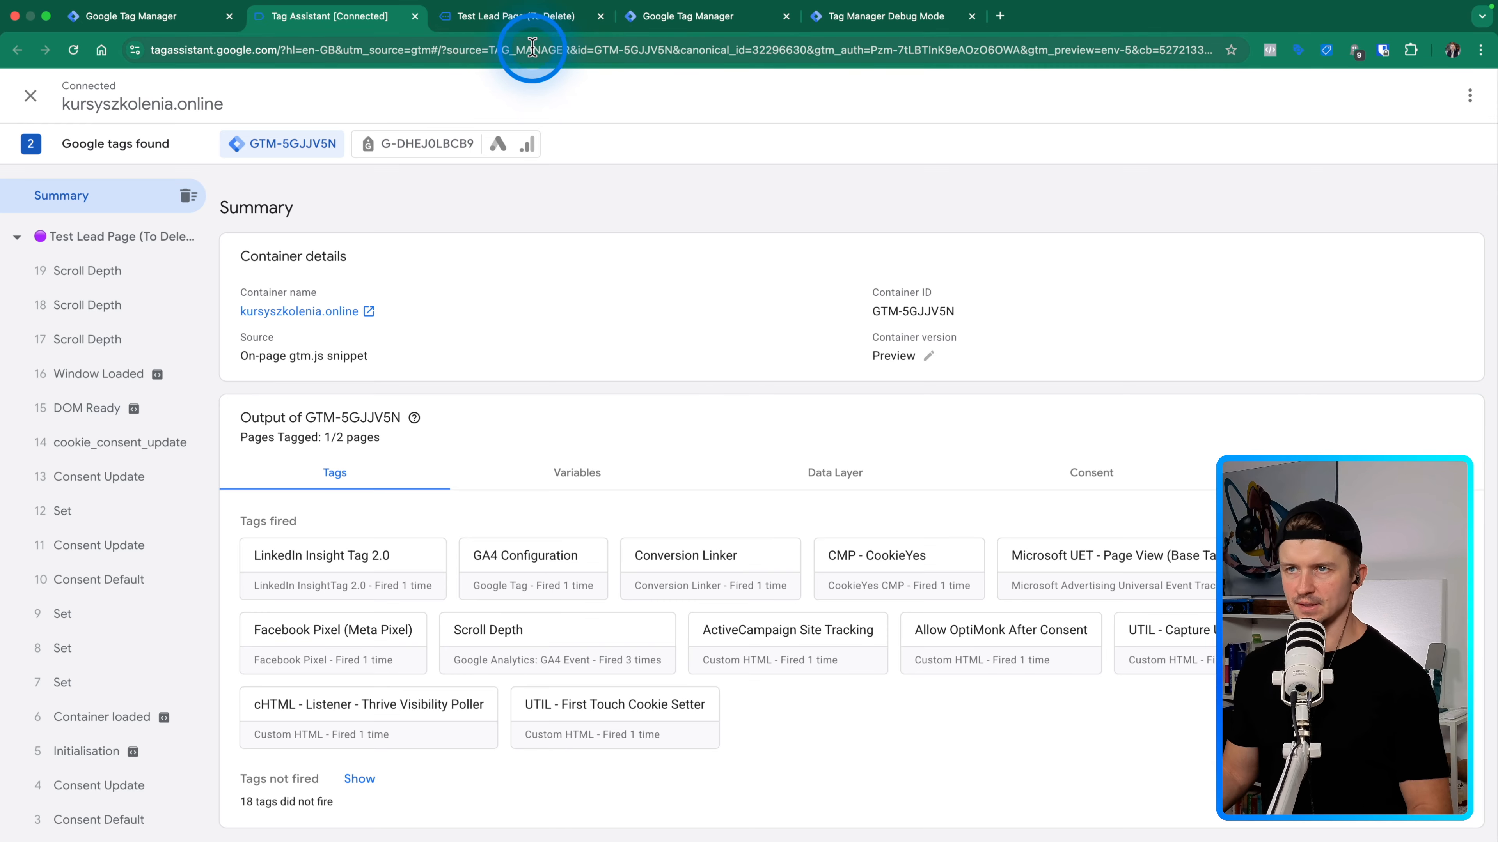
Check the server-side container's debug summary for incoming requests and fired tags, and return to the web container preview.
left_click(500, 18)
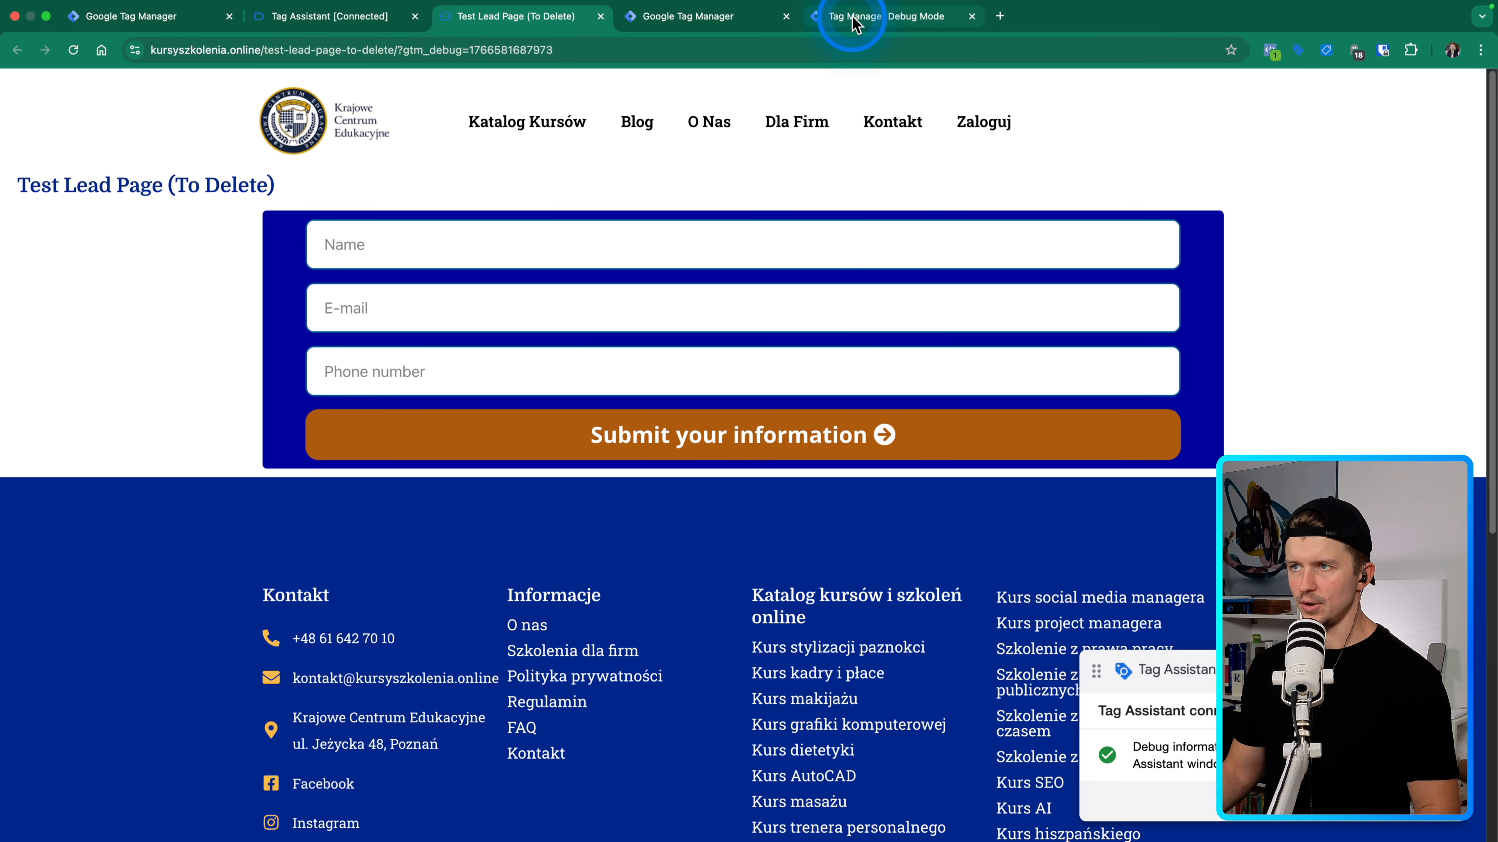
left_click(853, 17)
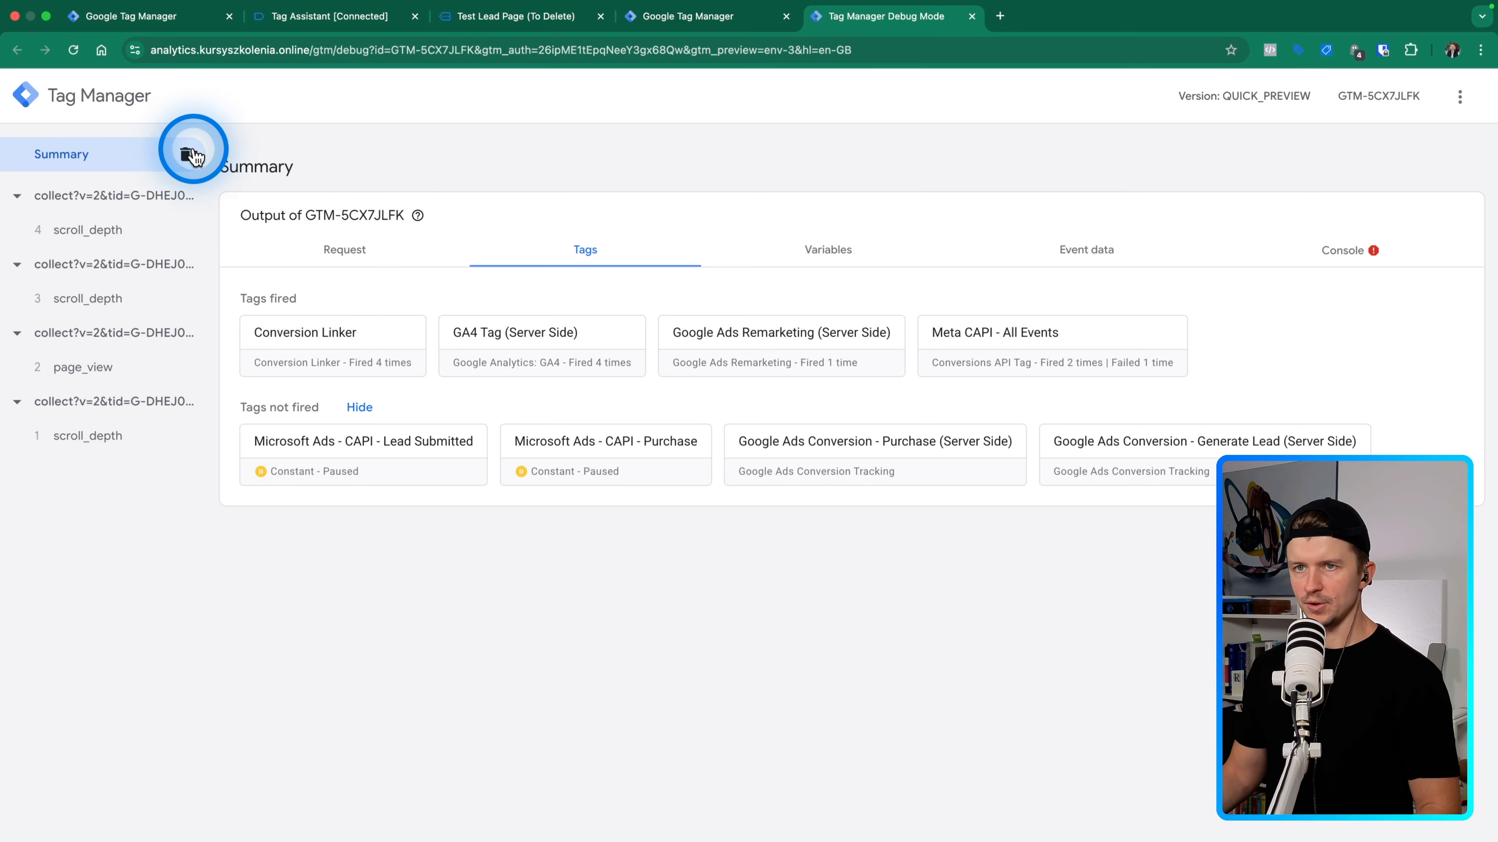
left_click(303, 16)
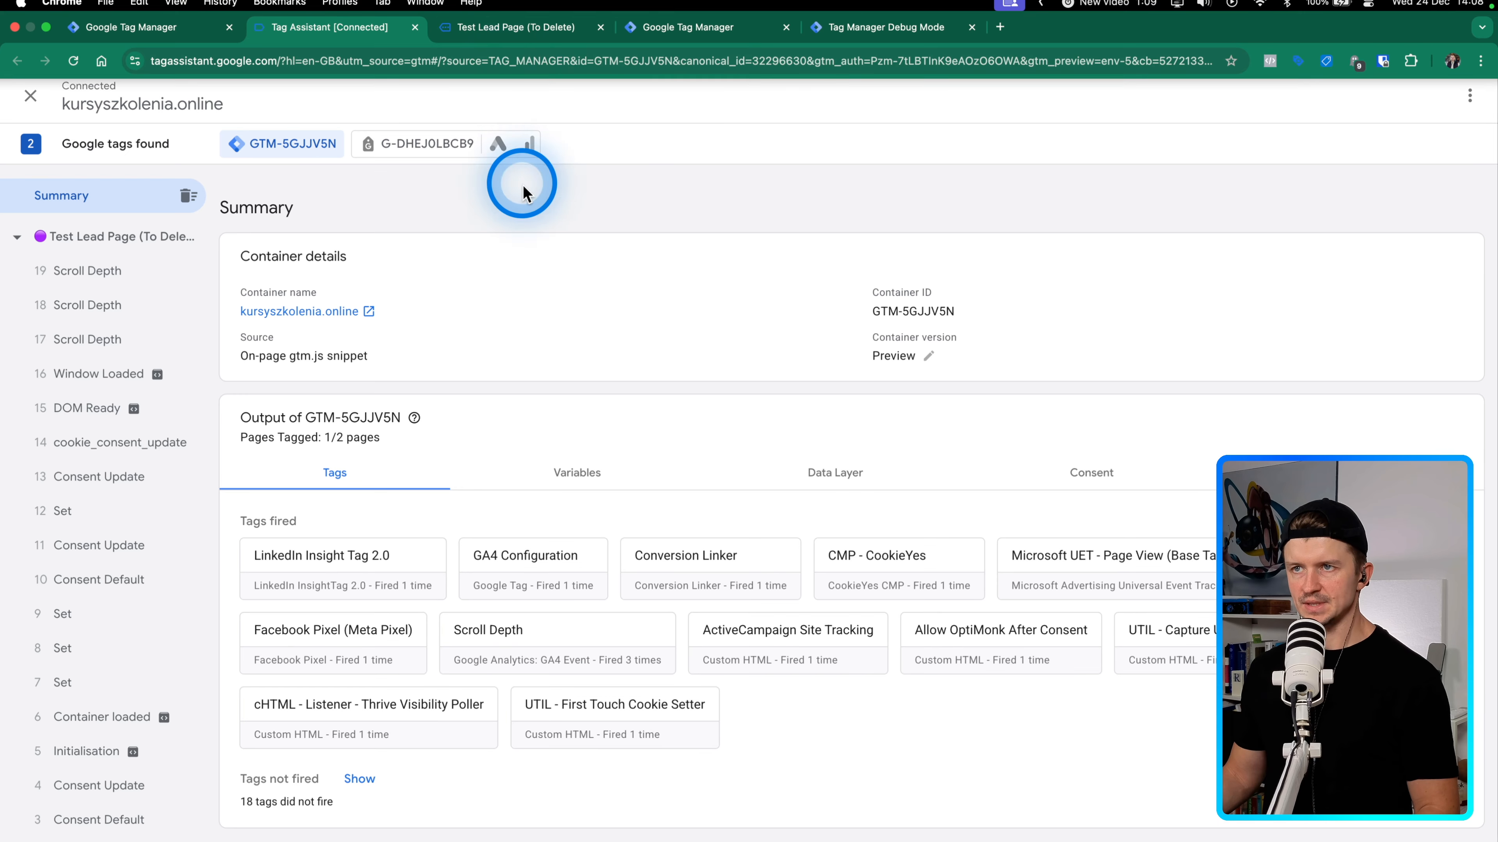
Fill in the test lead form with the name Testing, a test e-mail address and a phone number, and submit it.
left_click(523, 17)
left_click(404, 243)
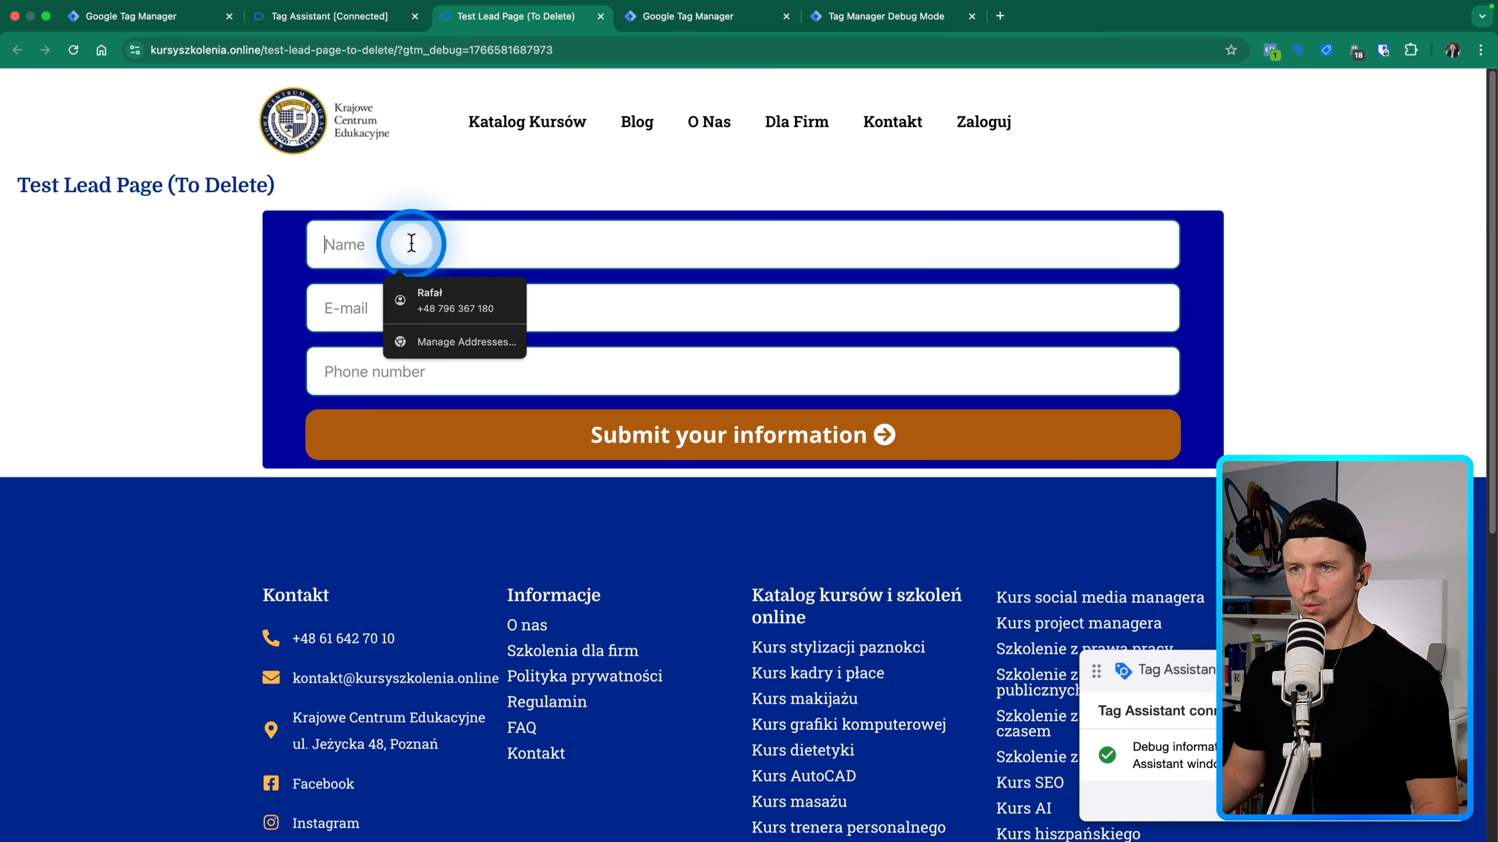
type("Testing")
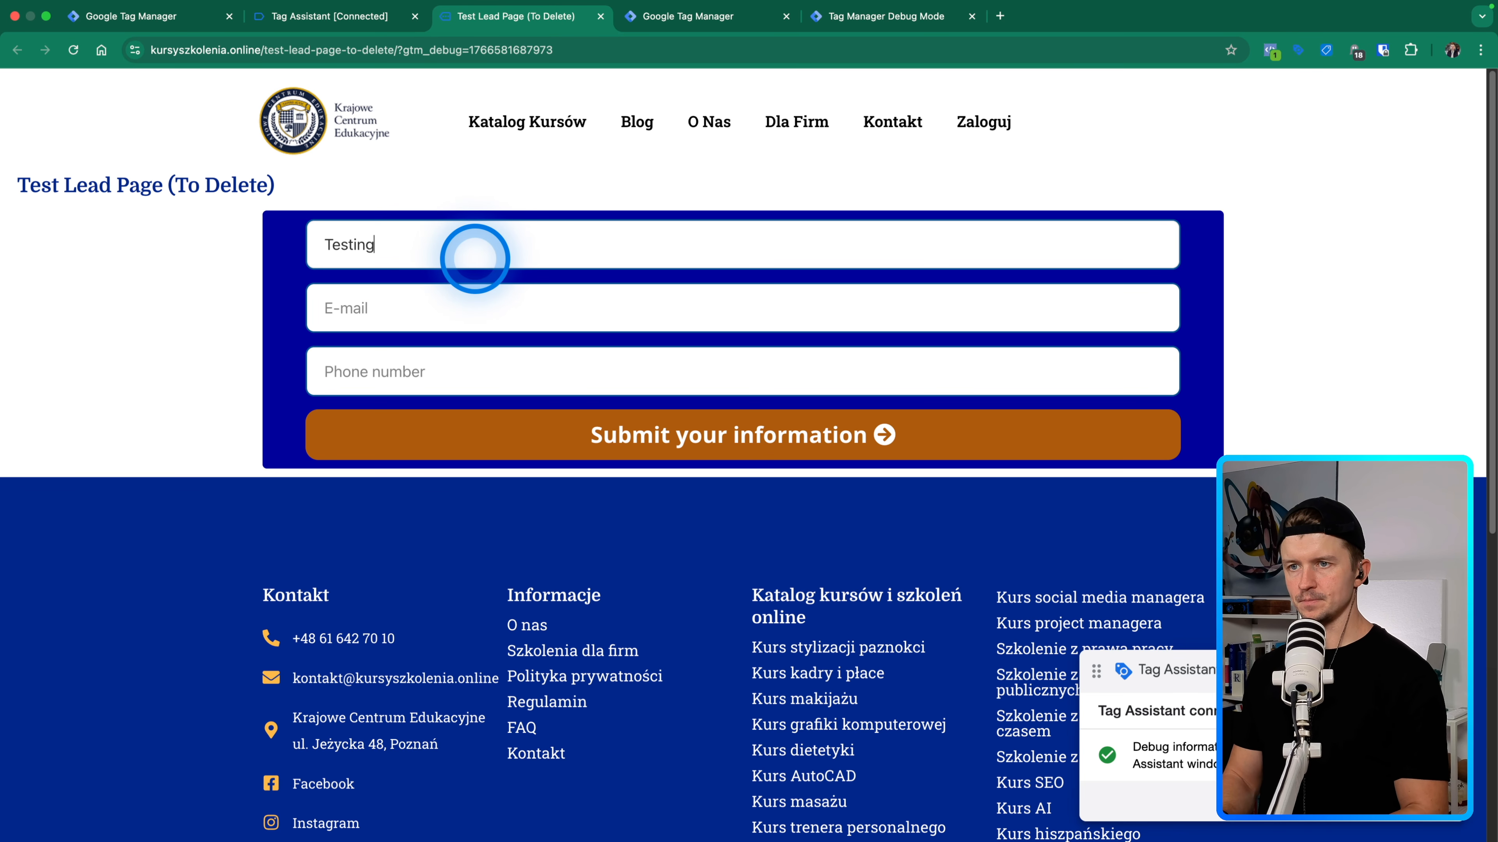
left_click(472, 305)
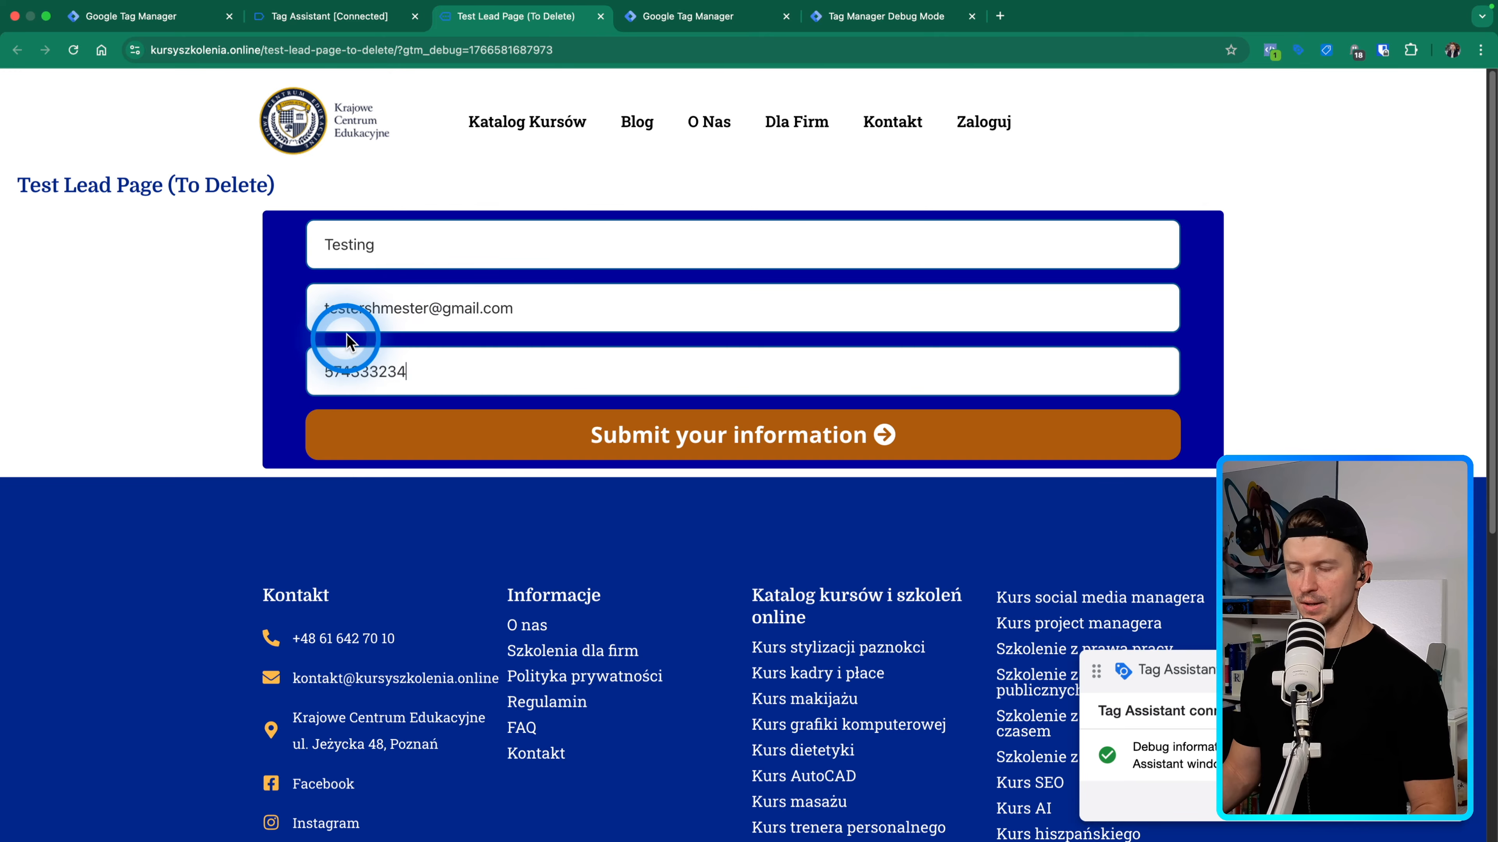
left_click(701, 439)
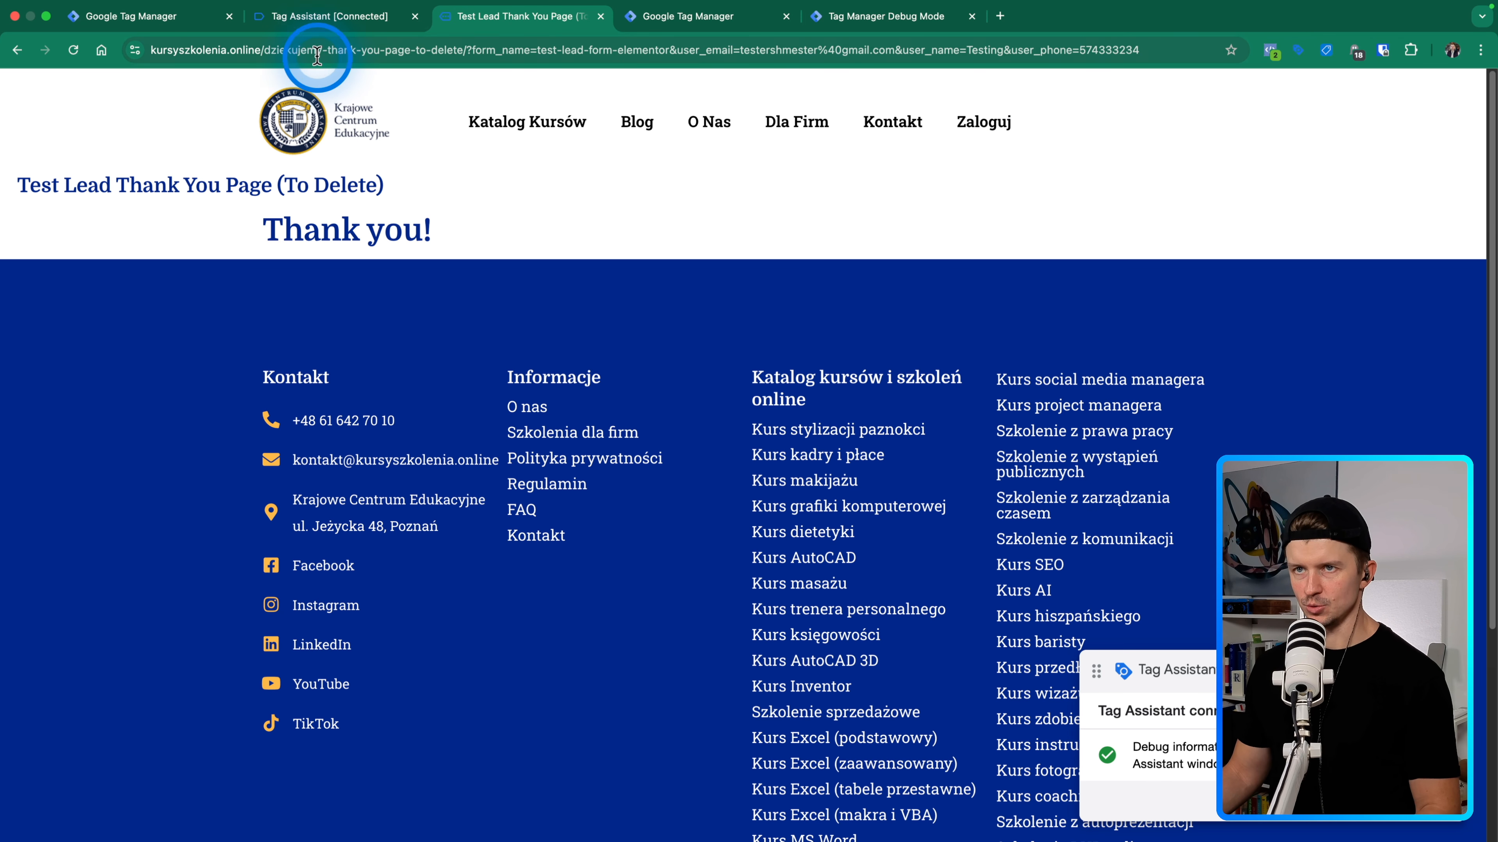
Open the generate_lead event in Tag Assistant and review the GA4 - Event - Generate Lead tag's details.
left_click(293, 17)
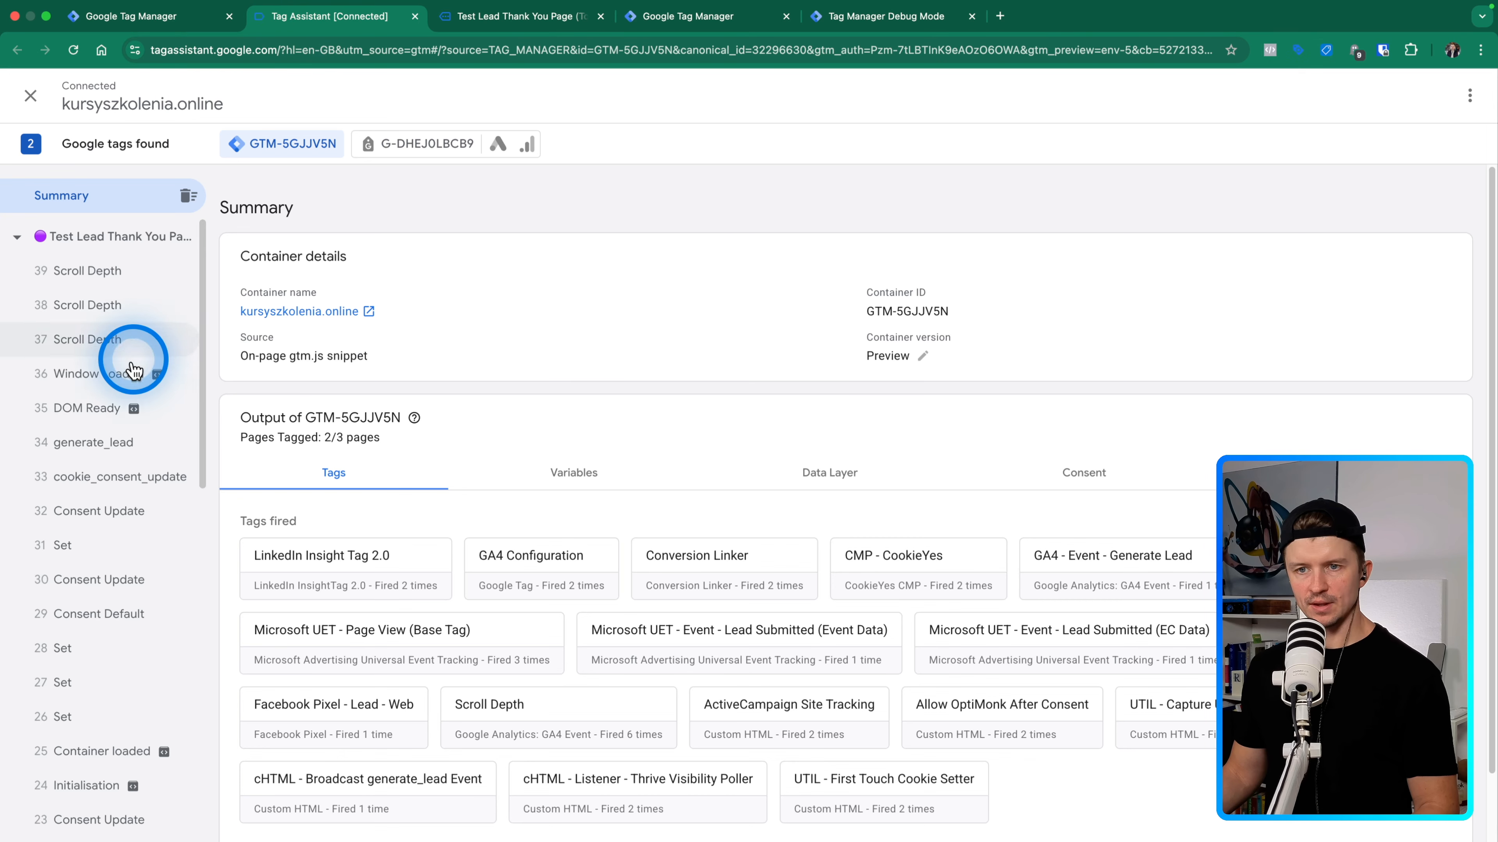
left_click(90, 448)
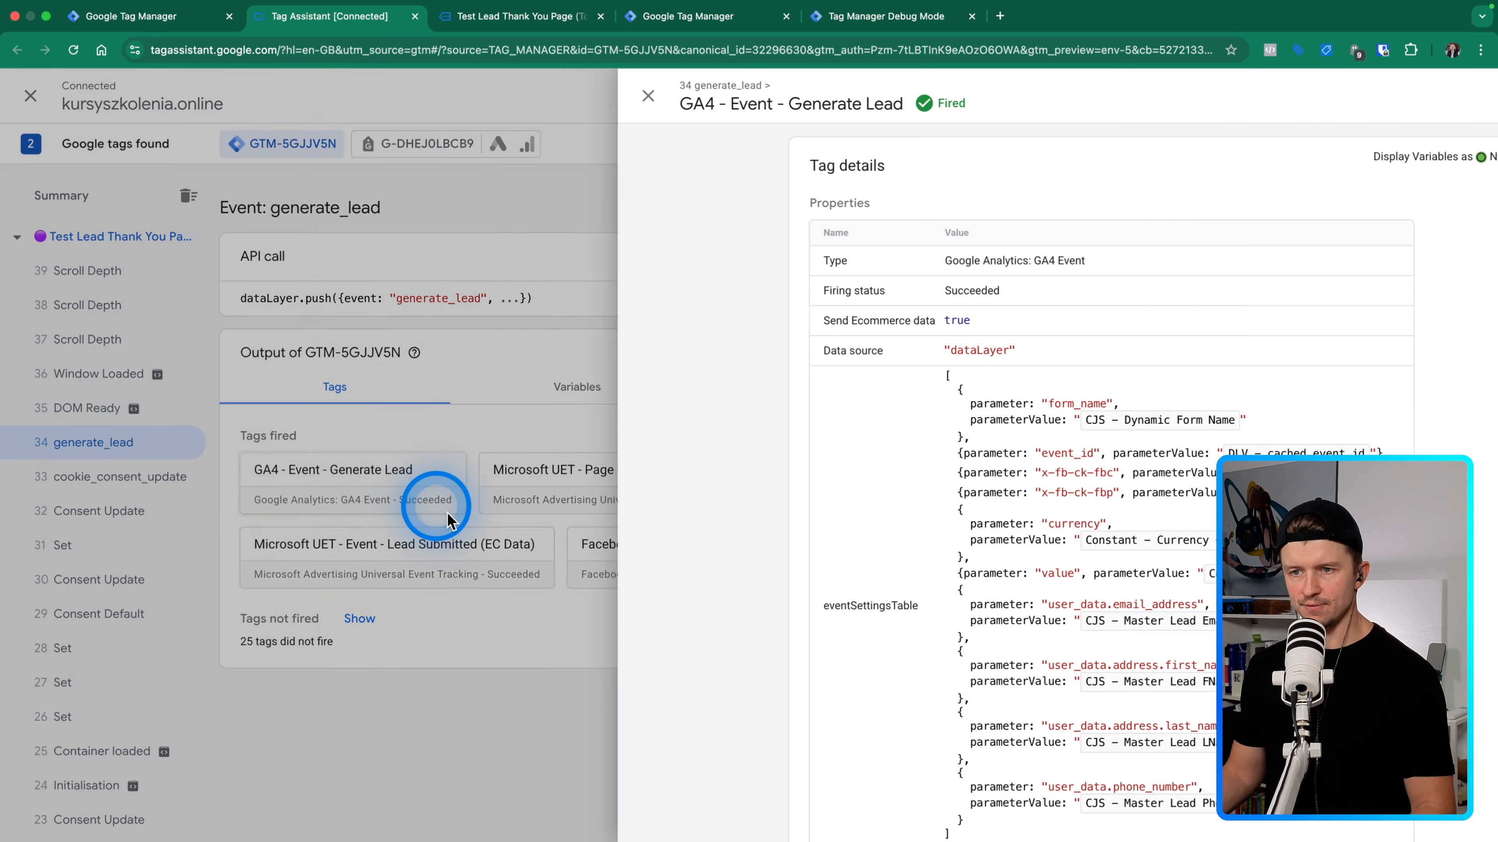
left_click(389, 481)
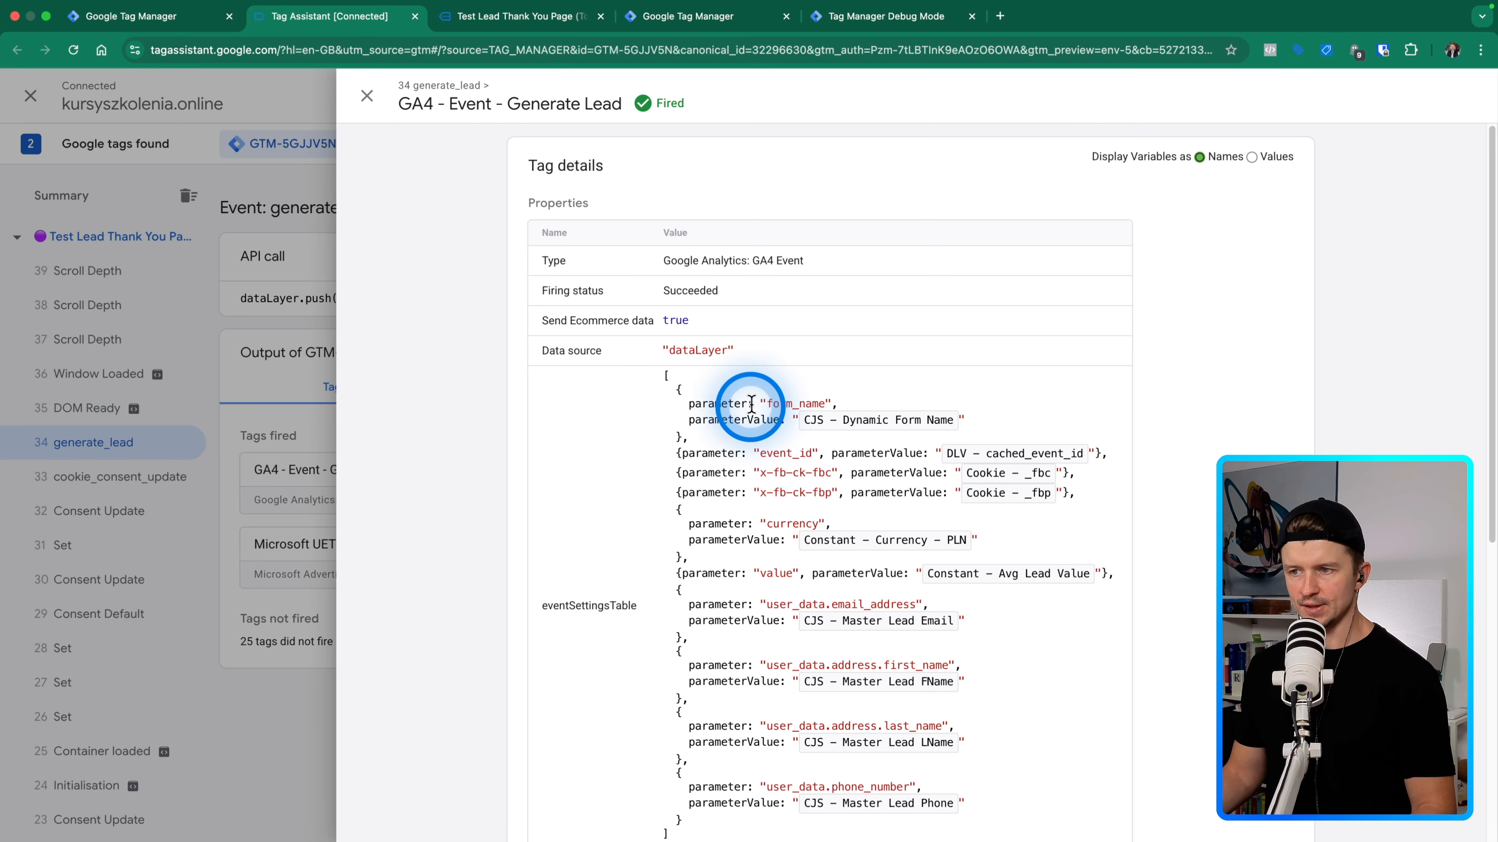
left_click(194, 378)
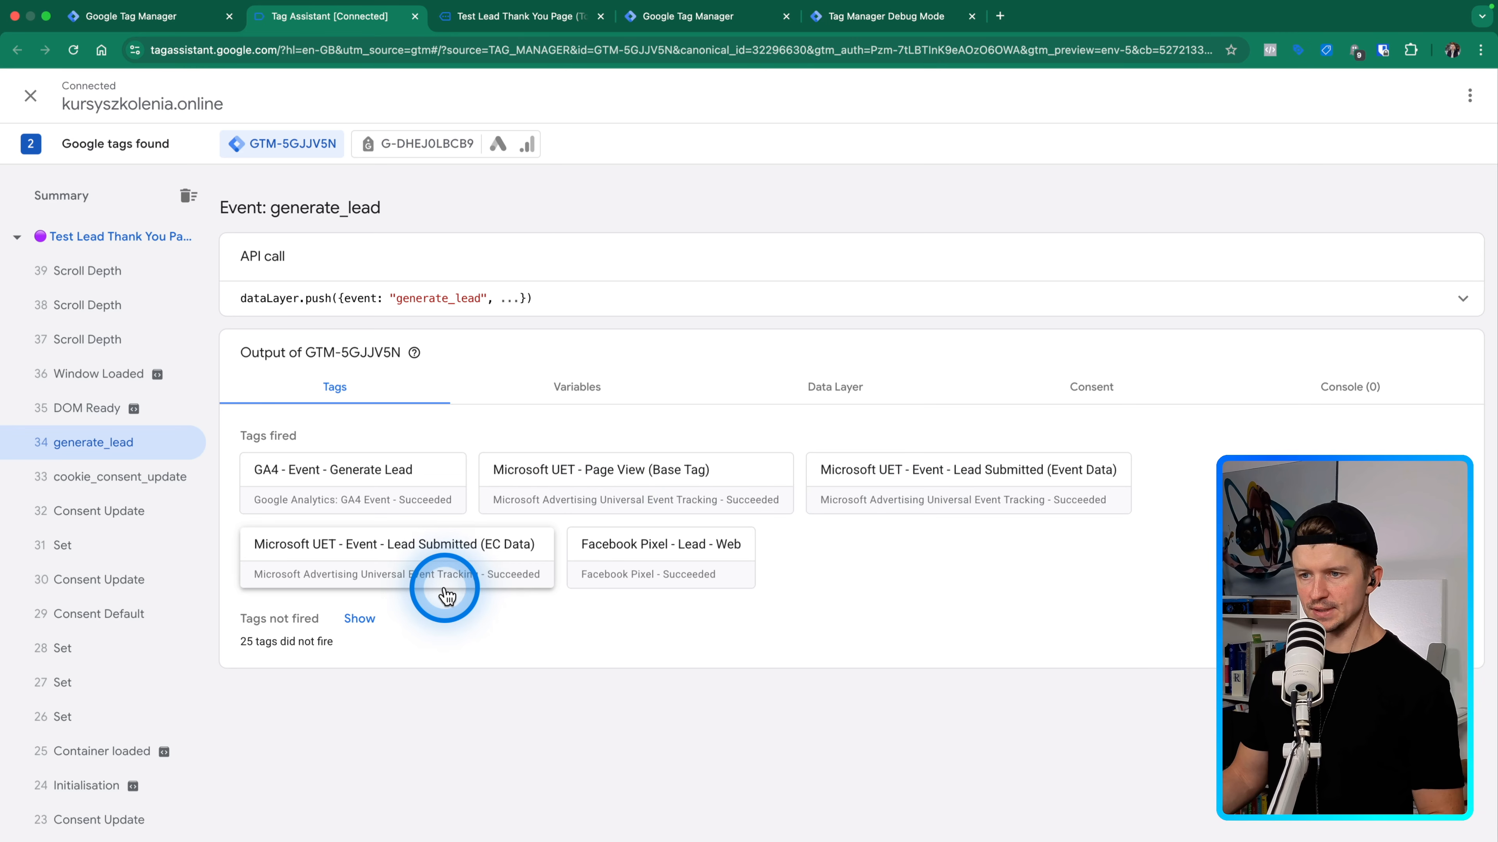
Review both Microsoft UET - Event - Lead Submitted tags, expanding the EC Data tag's properties and displaying its variables as values.
left_click(828, 473)
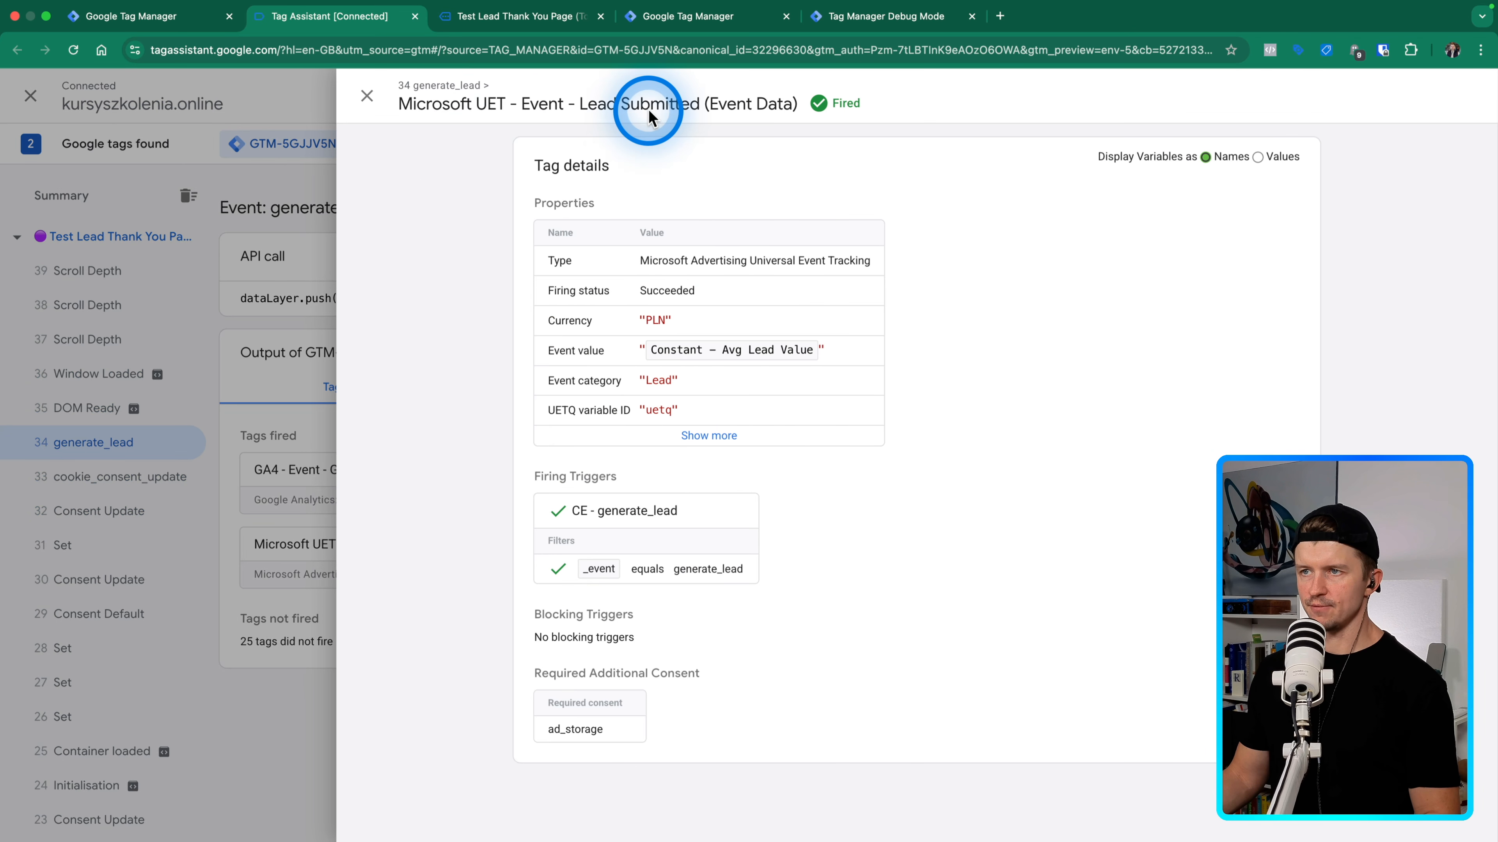
left_click(282, 409)
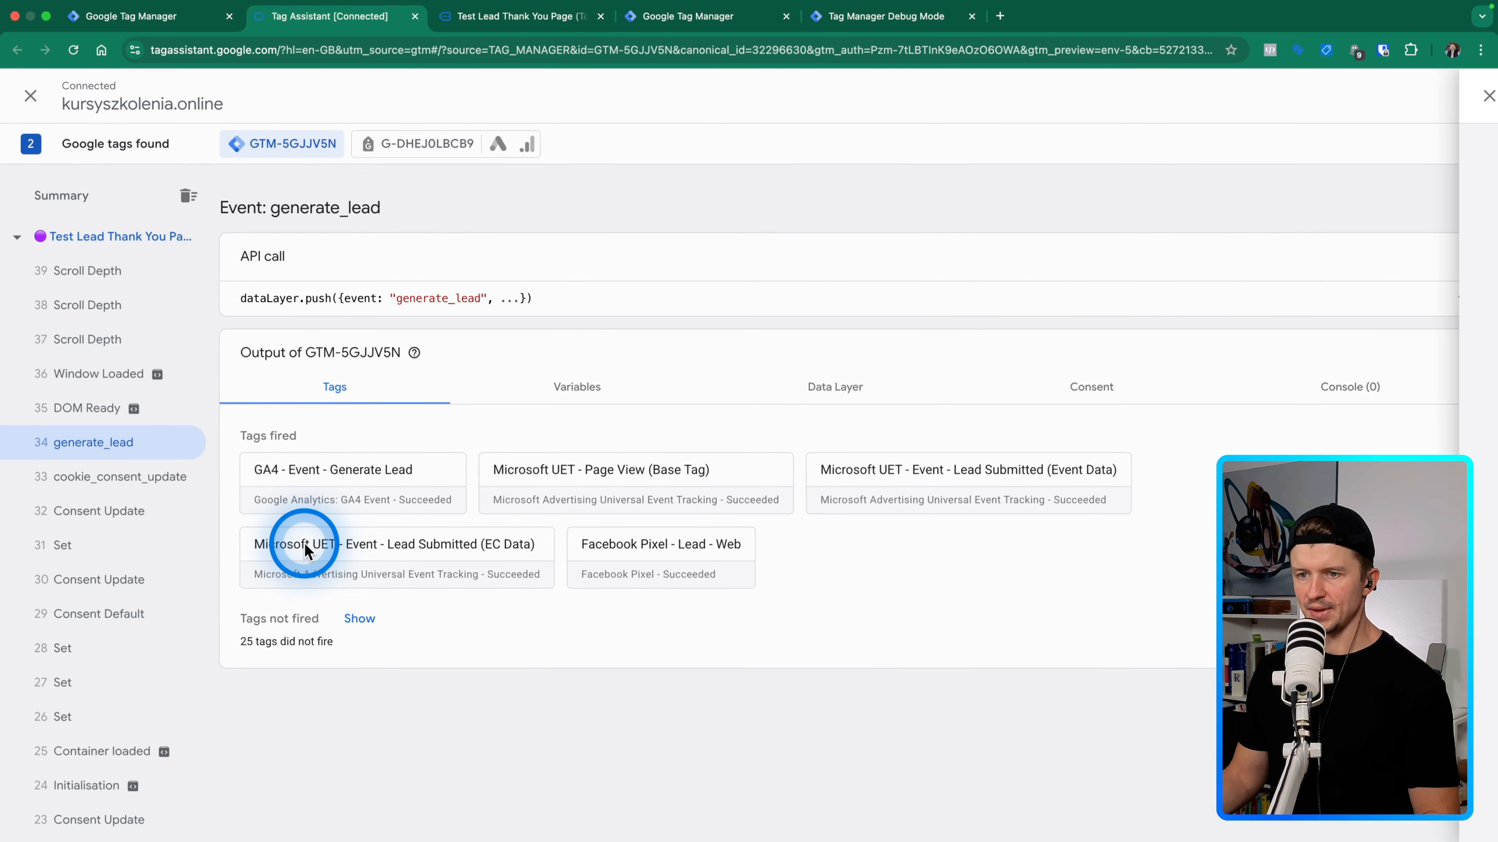
left_click(297, 543)
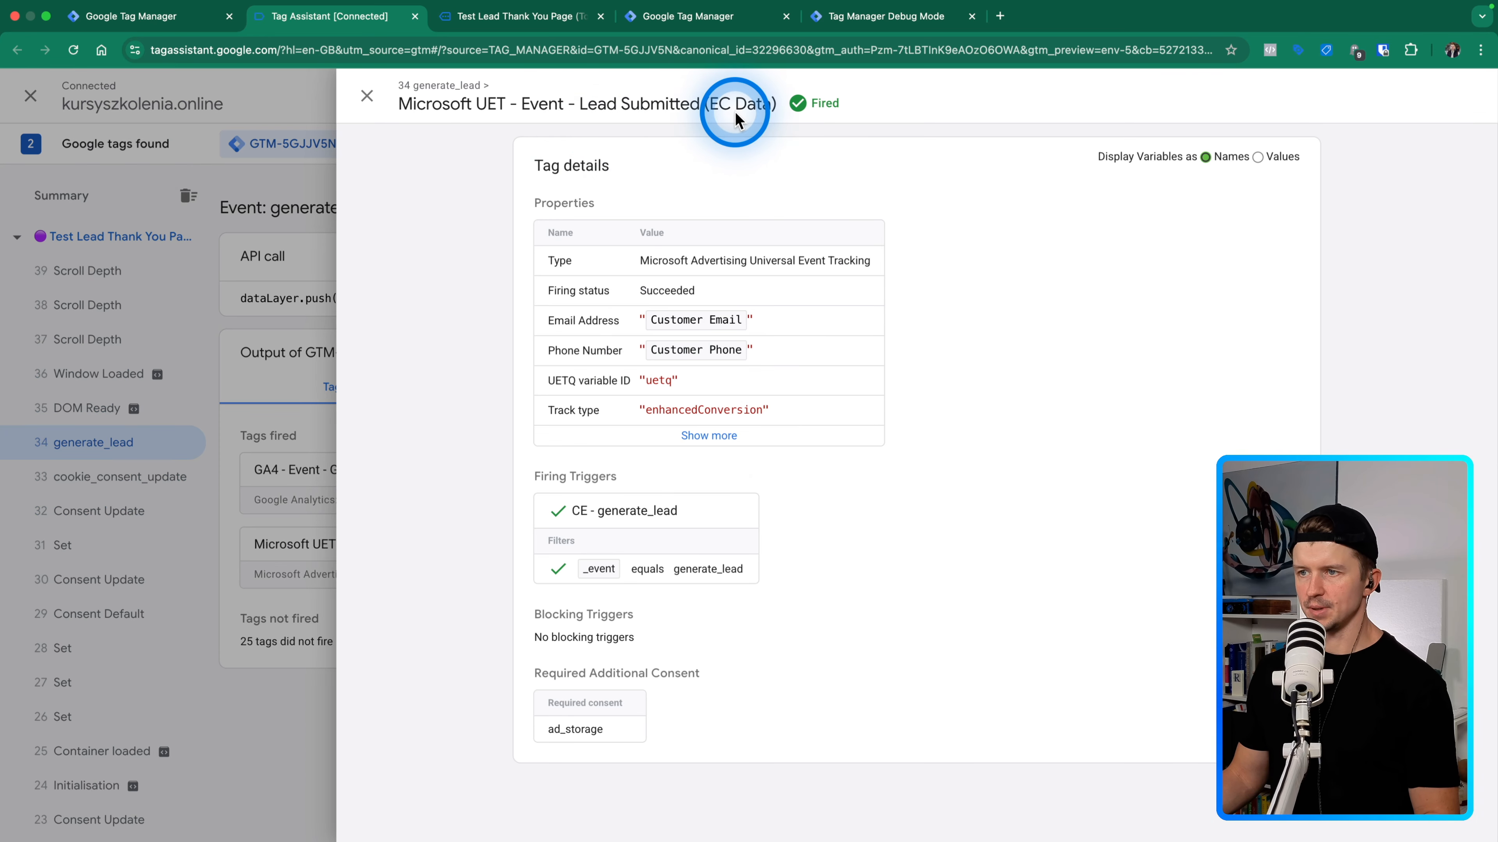
left_click(708, 436)
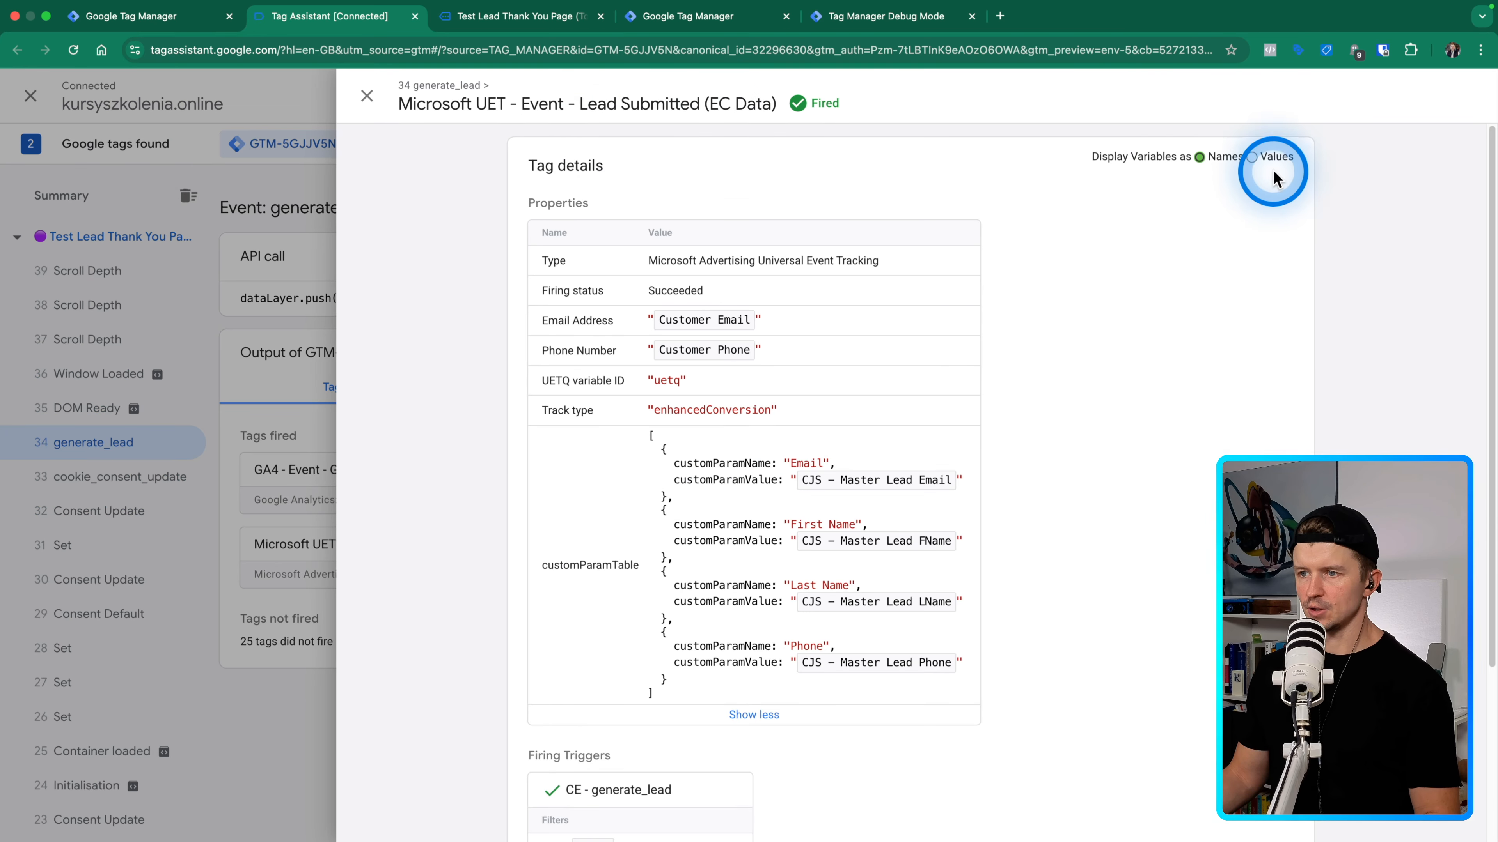
left_click(1252, 158)
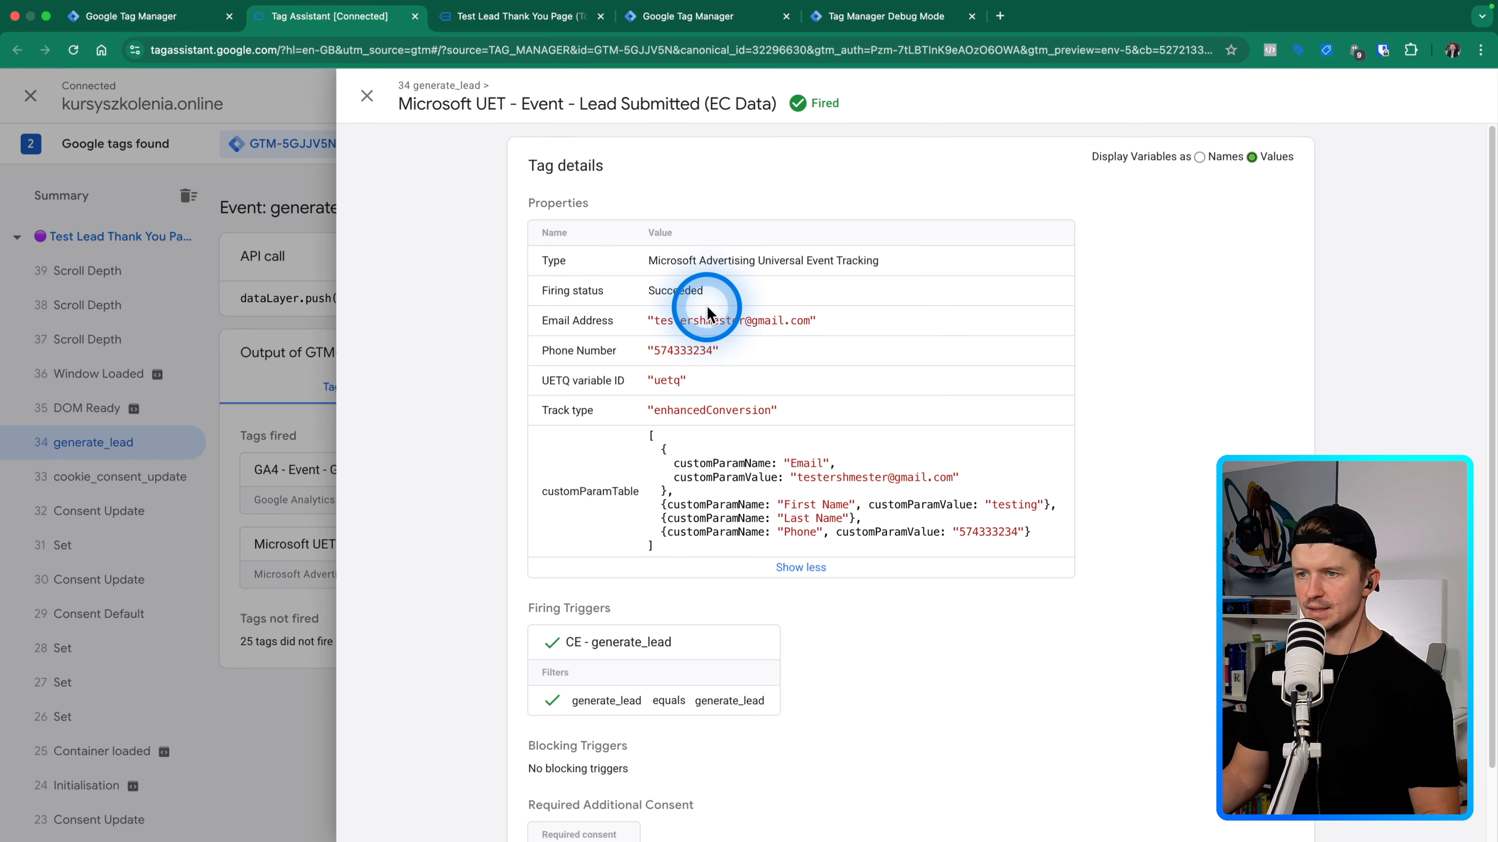
left_click(202, 352)
Review the Facebook Pixel - Lead - Web tag's full properties and firing triggers for the generate_lead event.
left_click(657, 552)
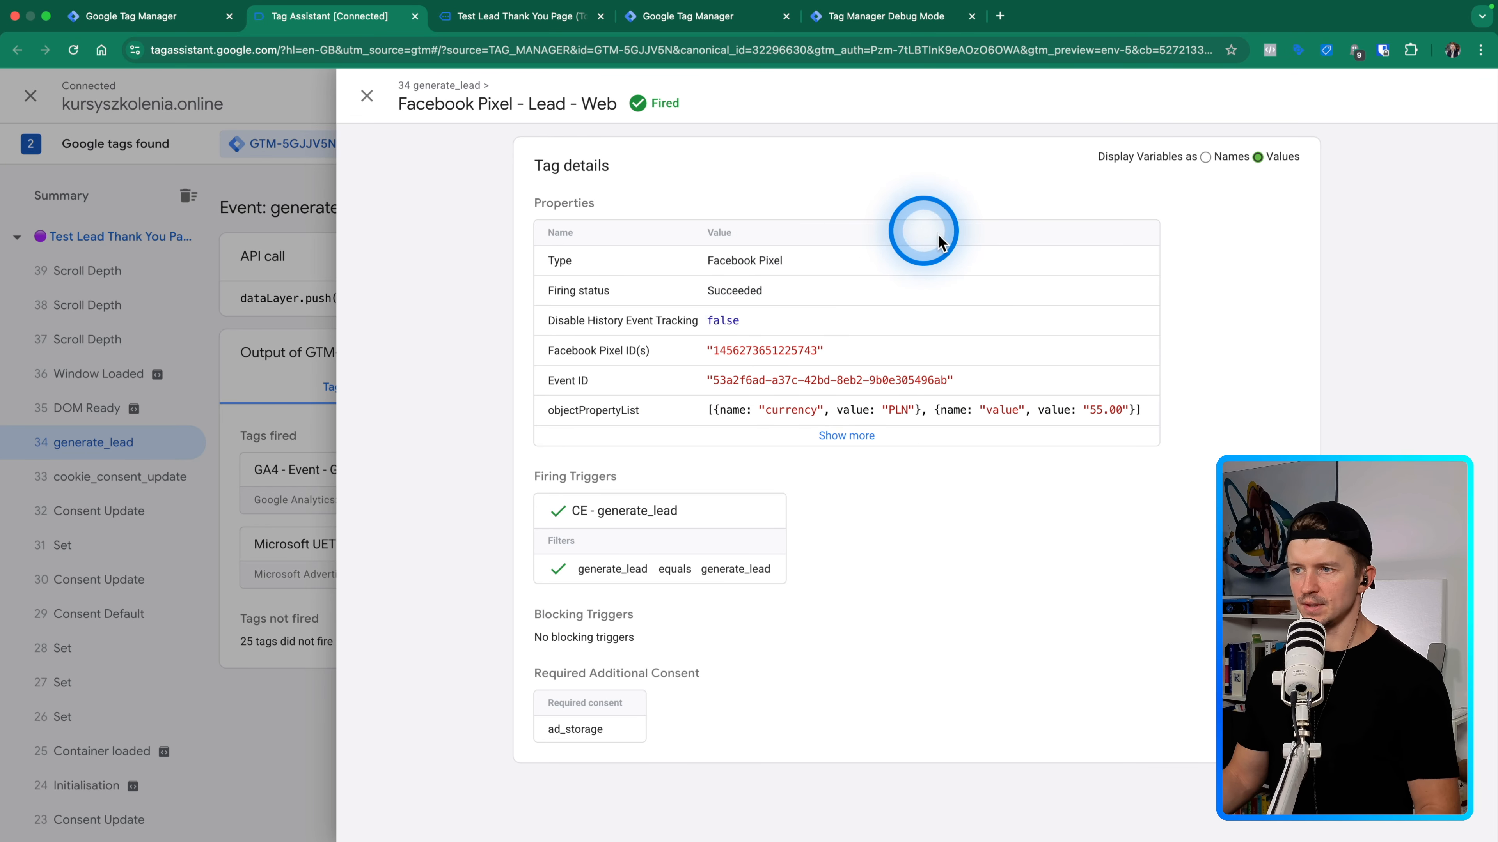
left_click(837, 436)
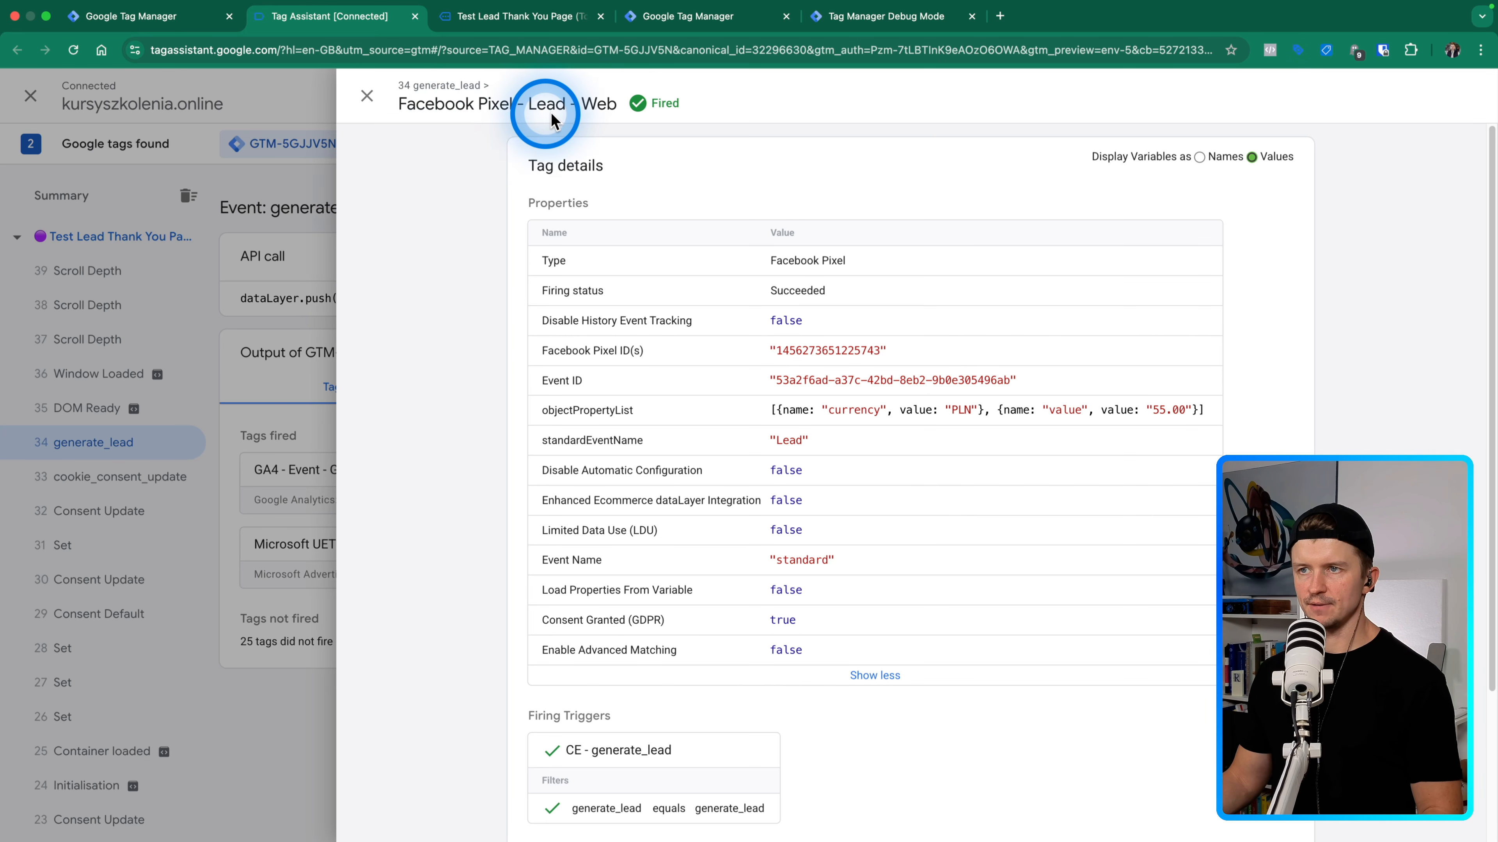
scroll(685, 556, "down", 4)
scroll(766, 584, "up", 4)
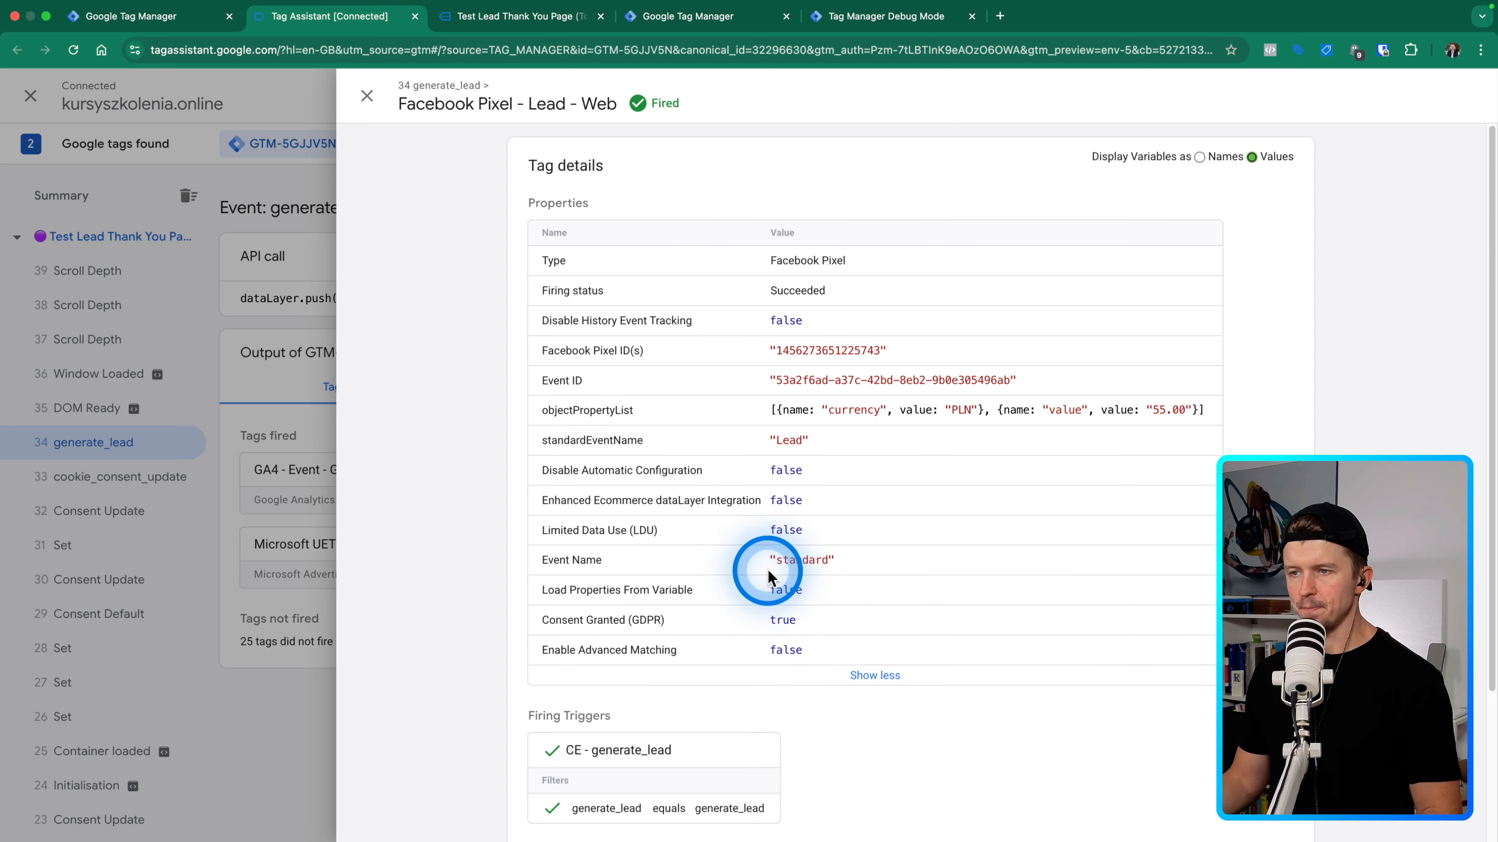
left_click(271, 408)
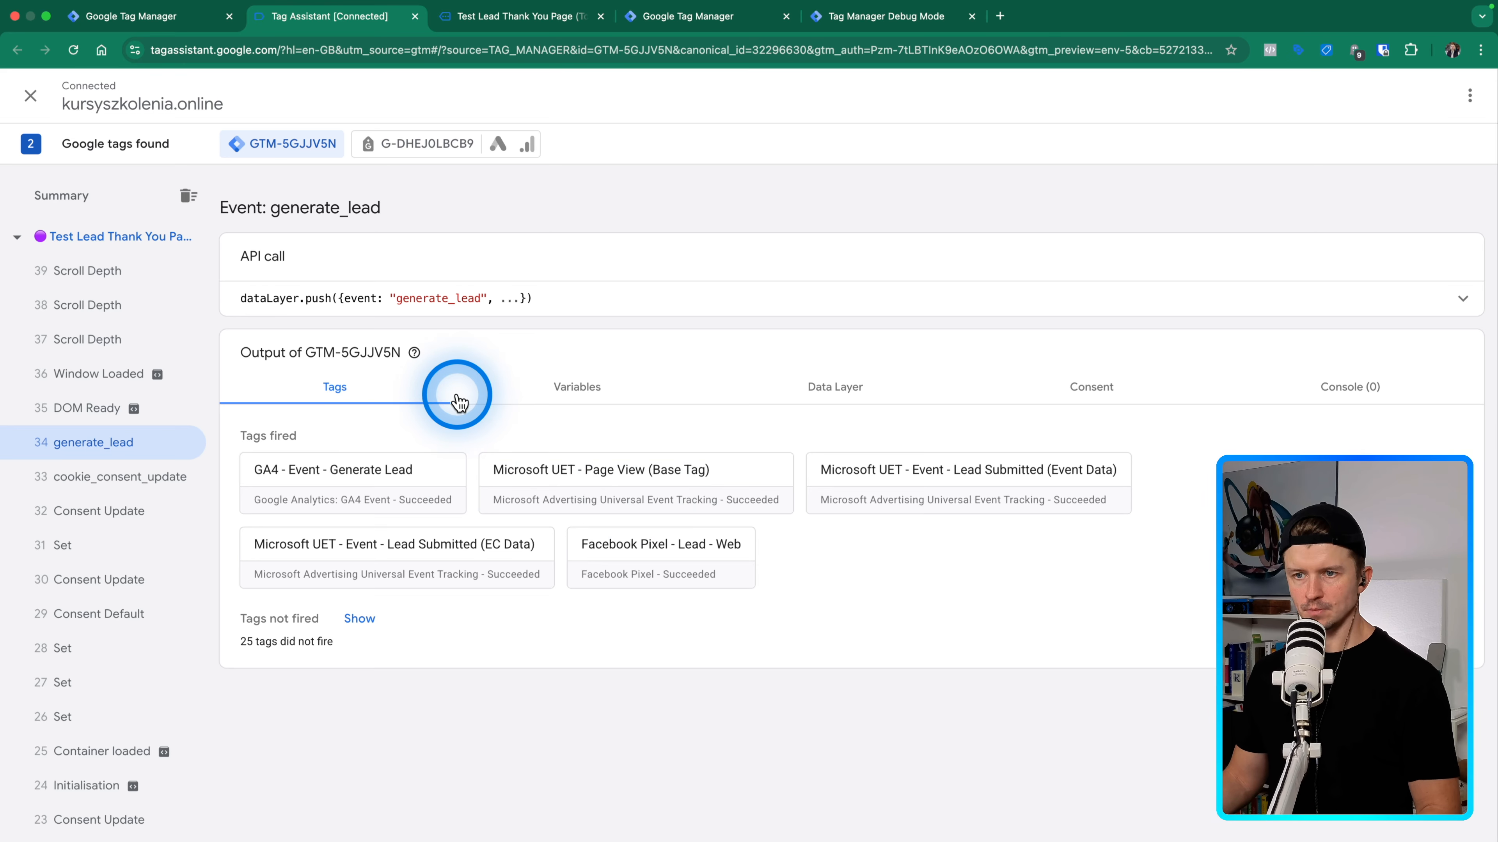
From the preview summary, inspect the cHTML - Broadcast generate_lead Event tag and its firing on the Container loaded message.
left_click(86, 196)
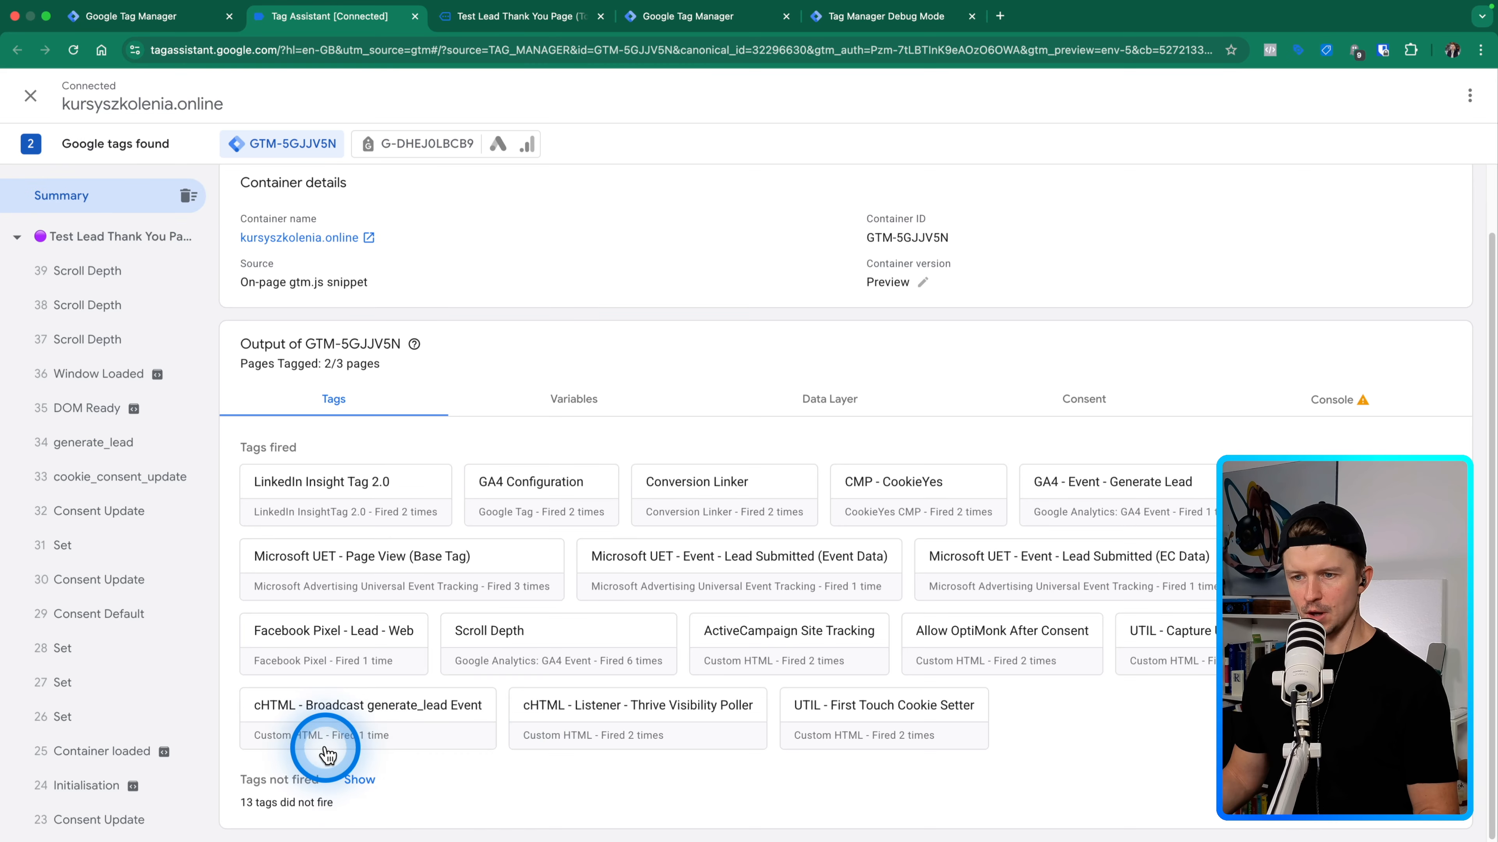
left_click(349, 706)
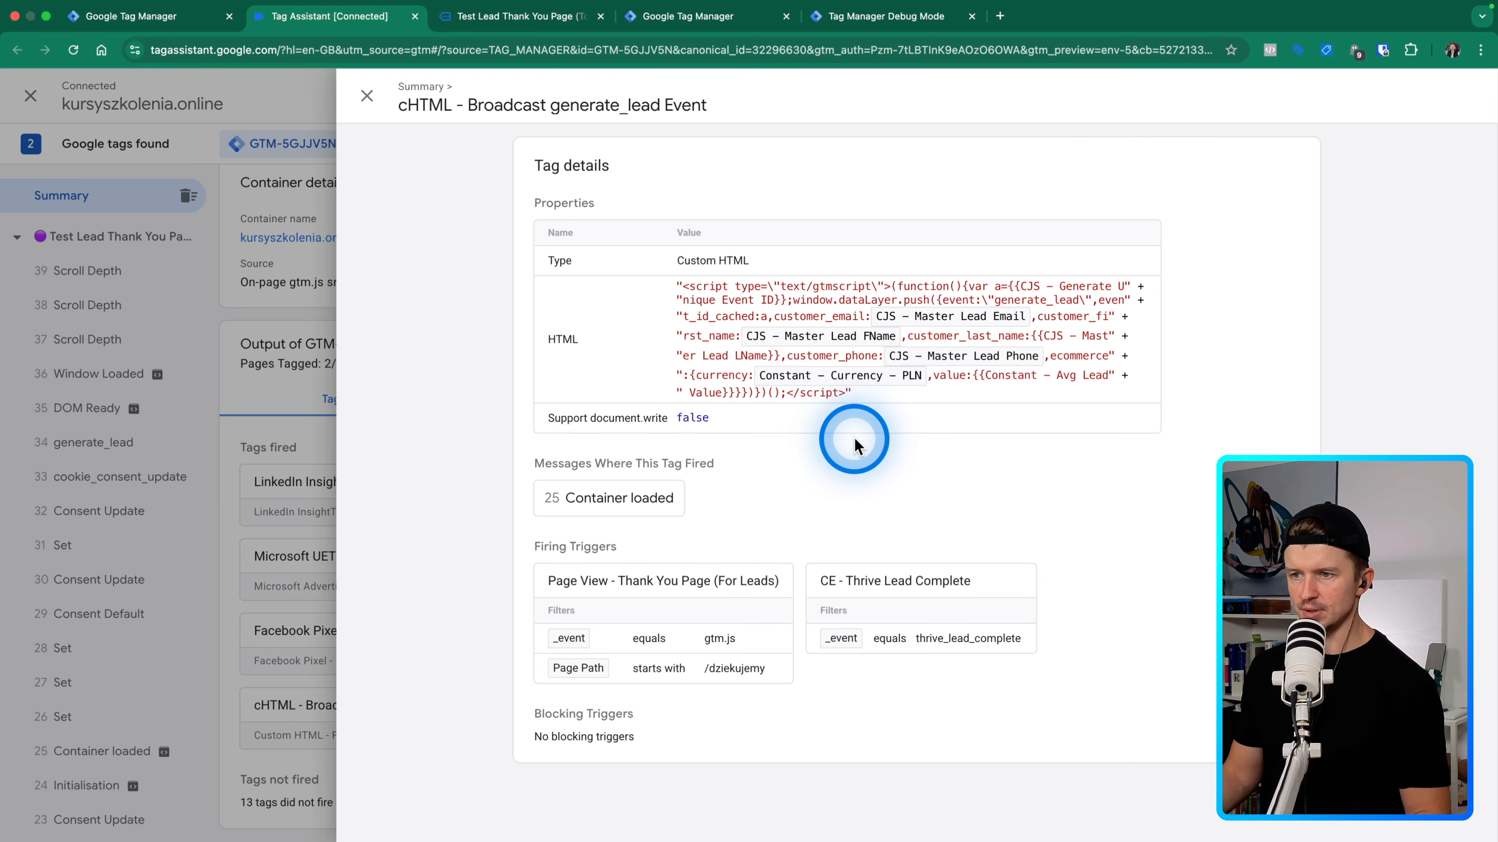
left_click(604, 500)
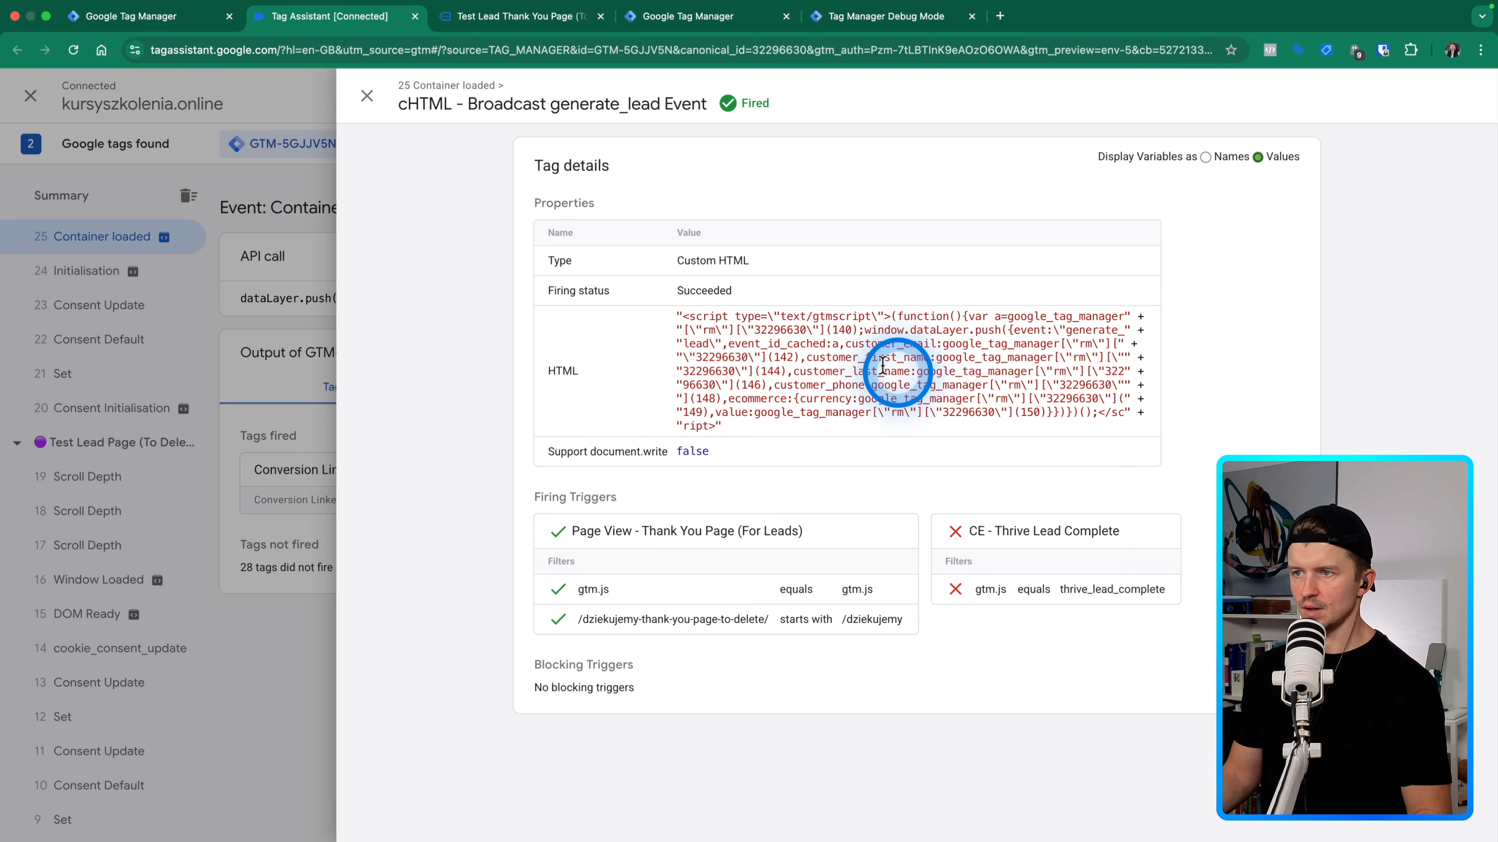
left_click(348, 306)
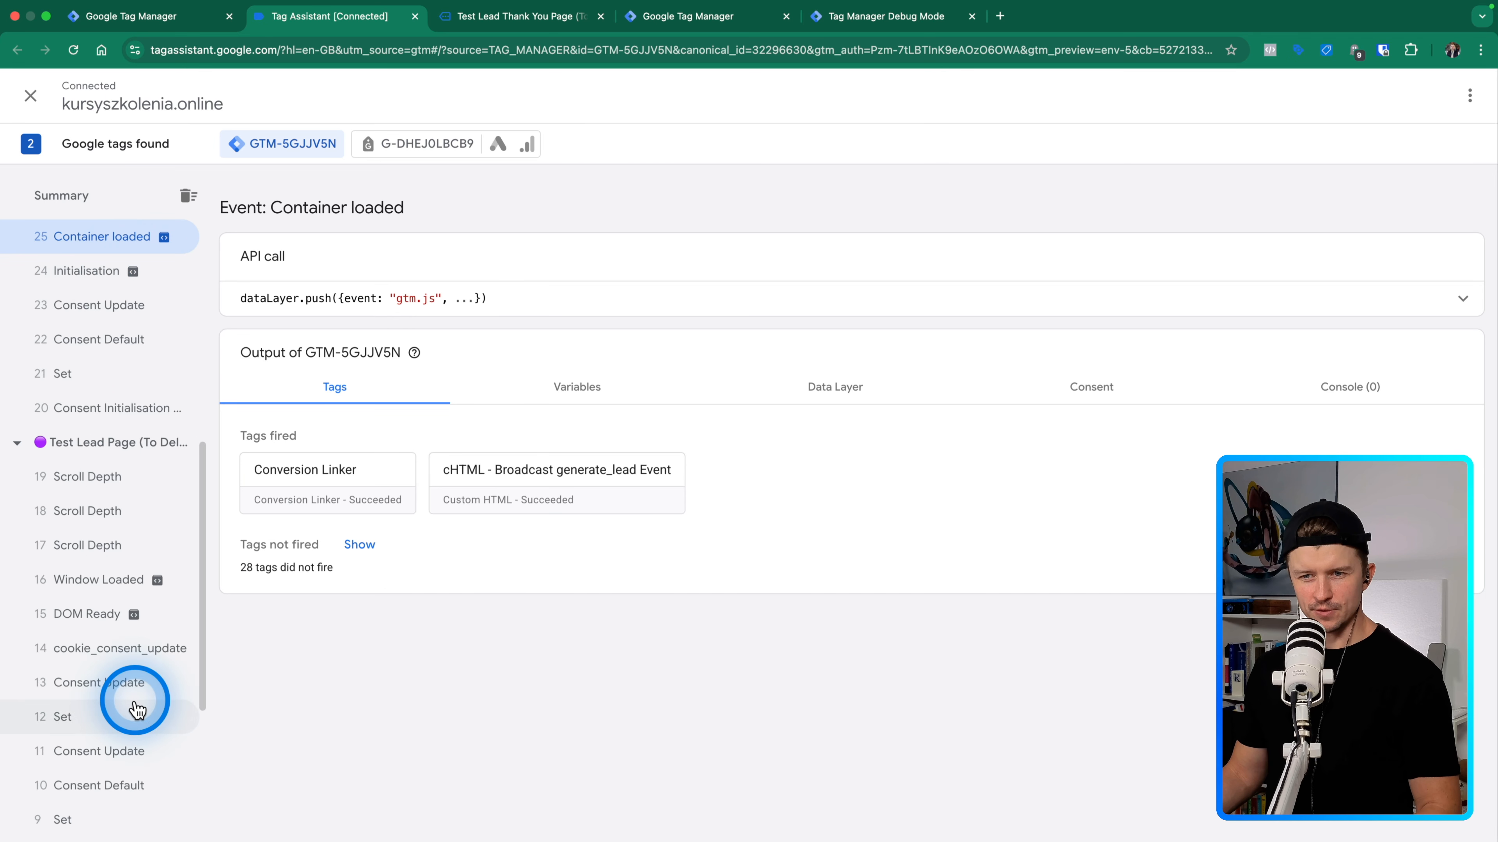
In the server container's debug preview, open the generate_lead event and review the Meta CAPI - All Events tag's details.
scroll(135, 702, "down", 5)
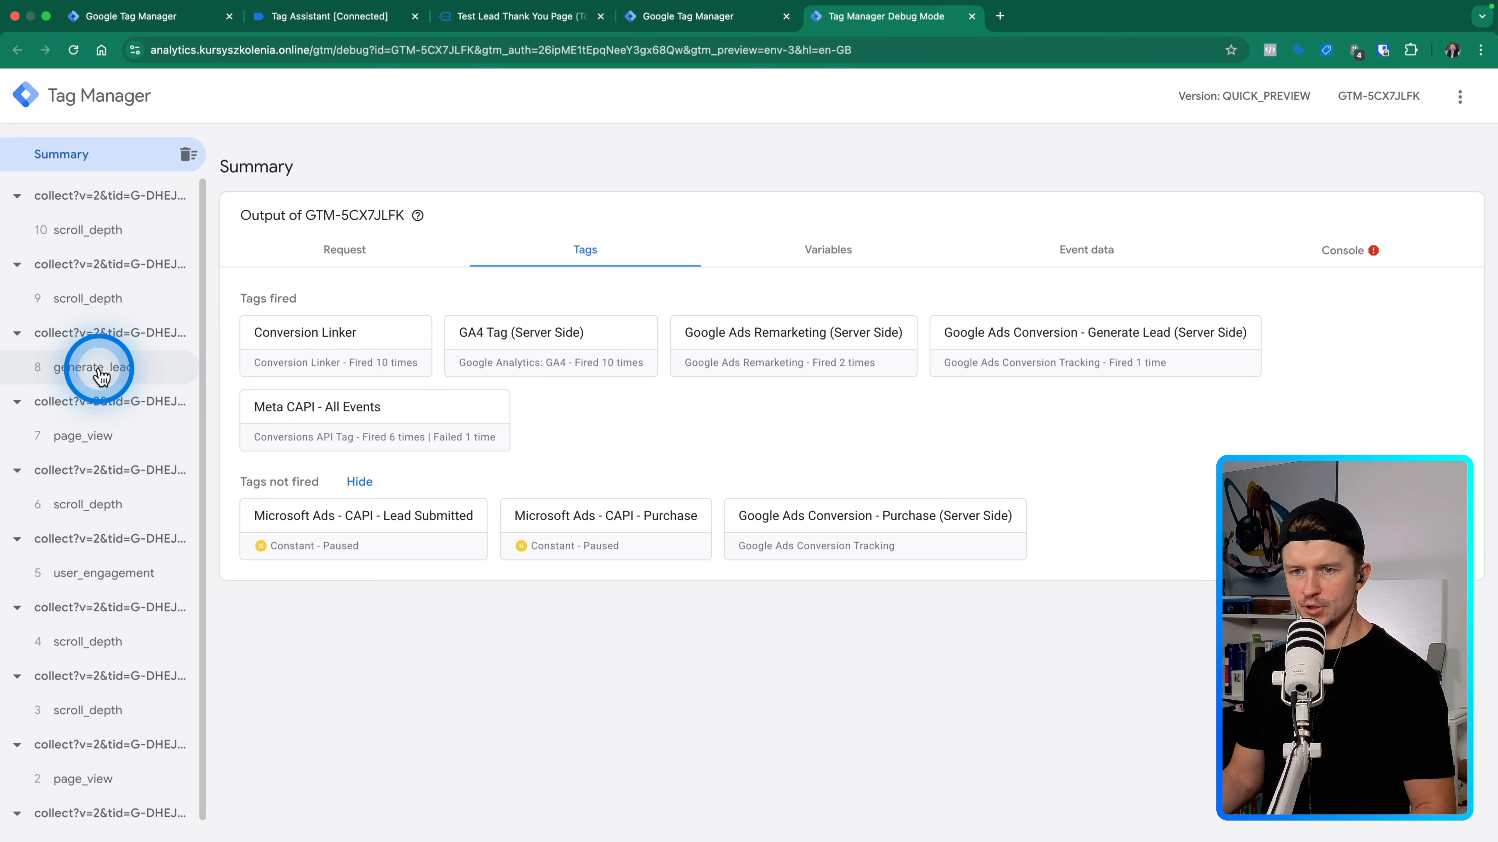
left_click(99, 368)
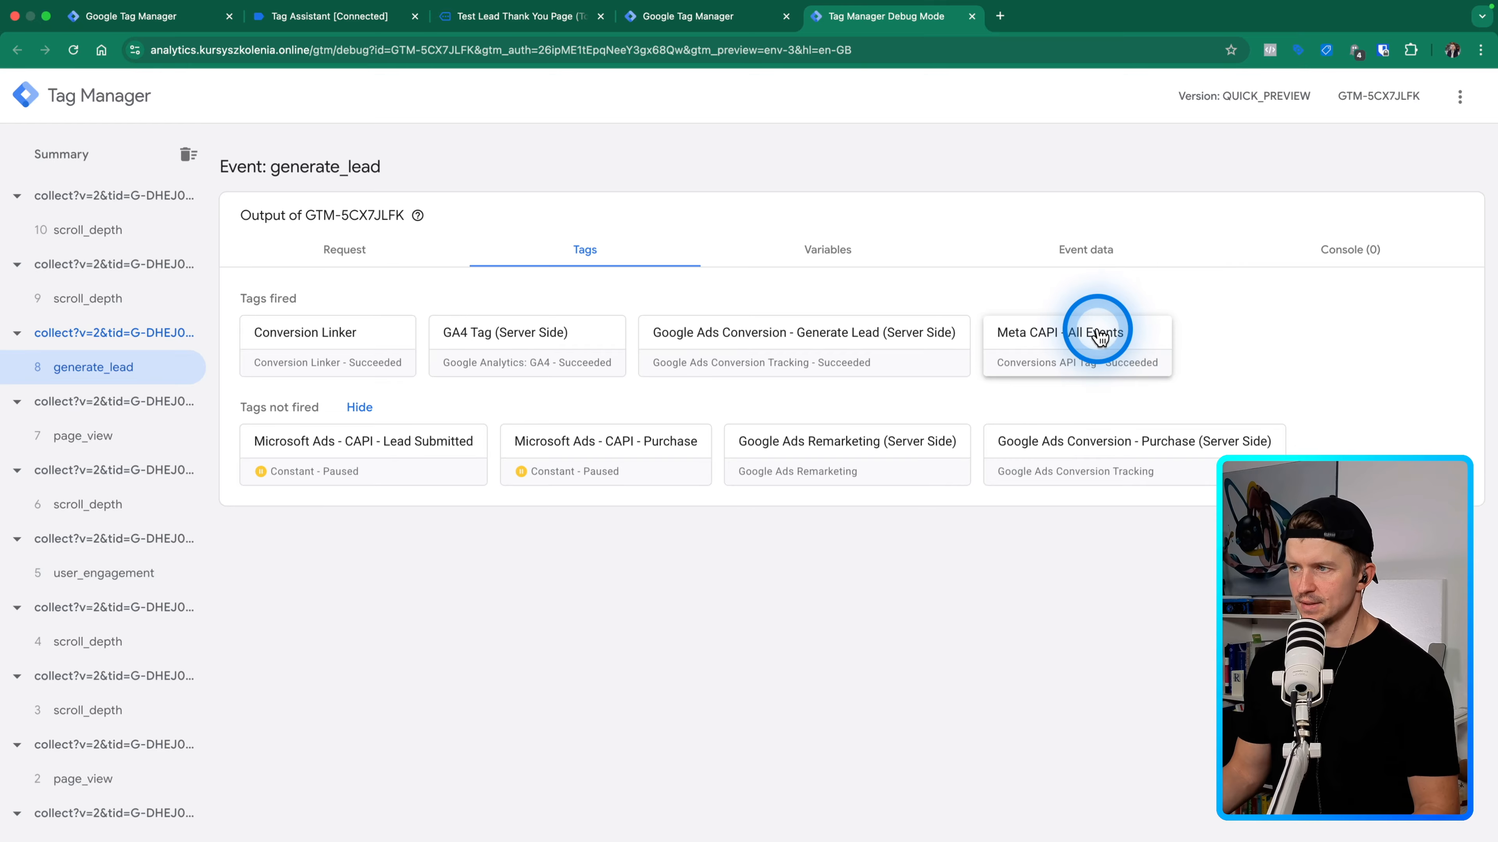
left_click(1049, 340)
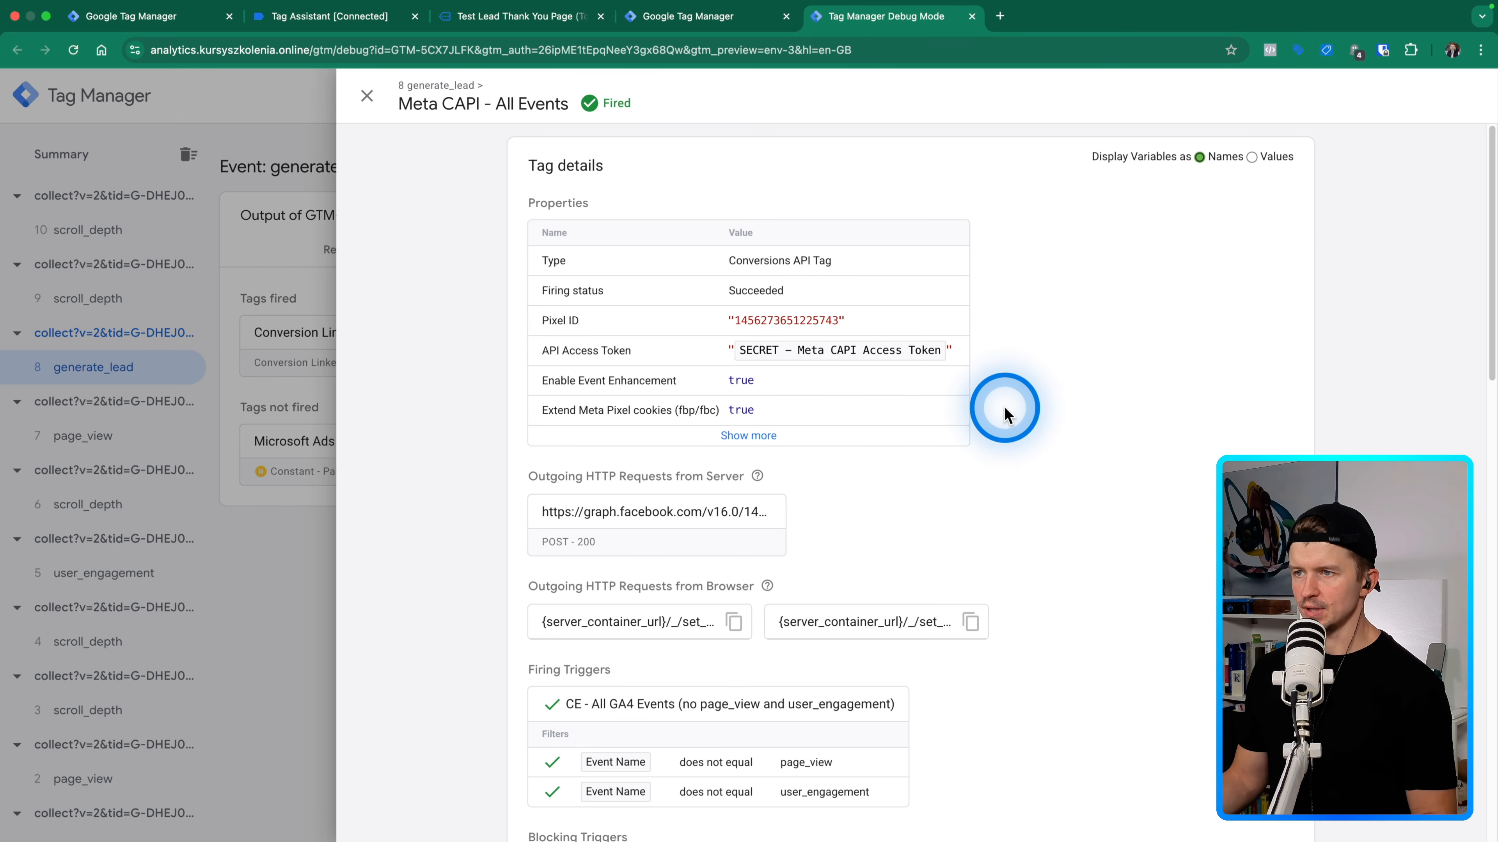
left_click(207, 367)
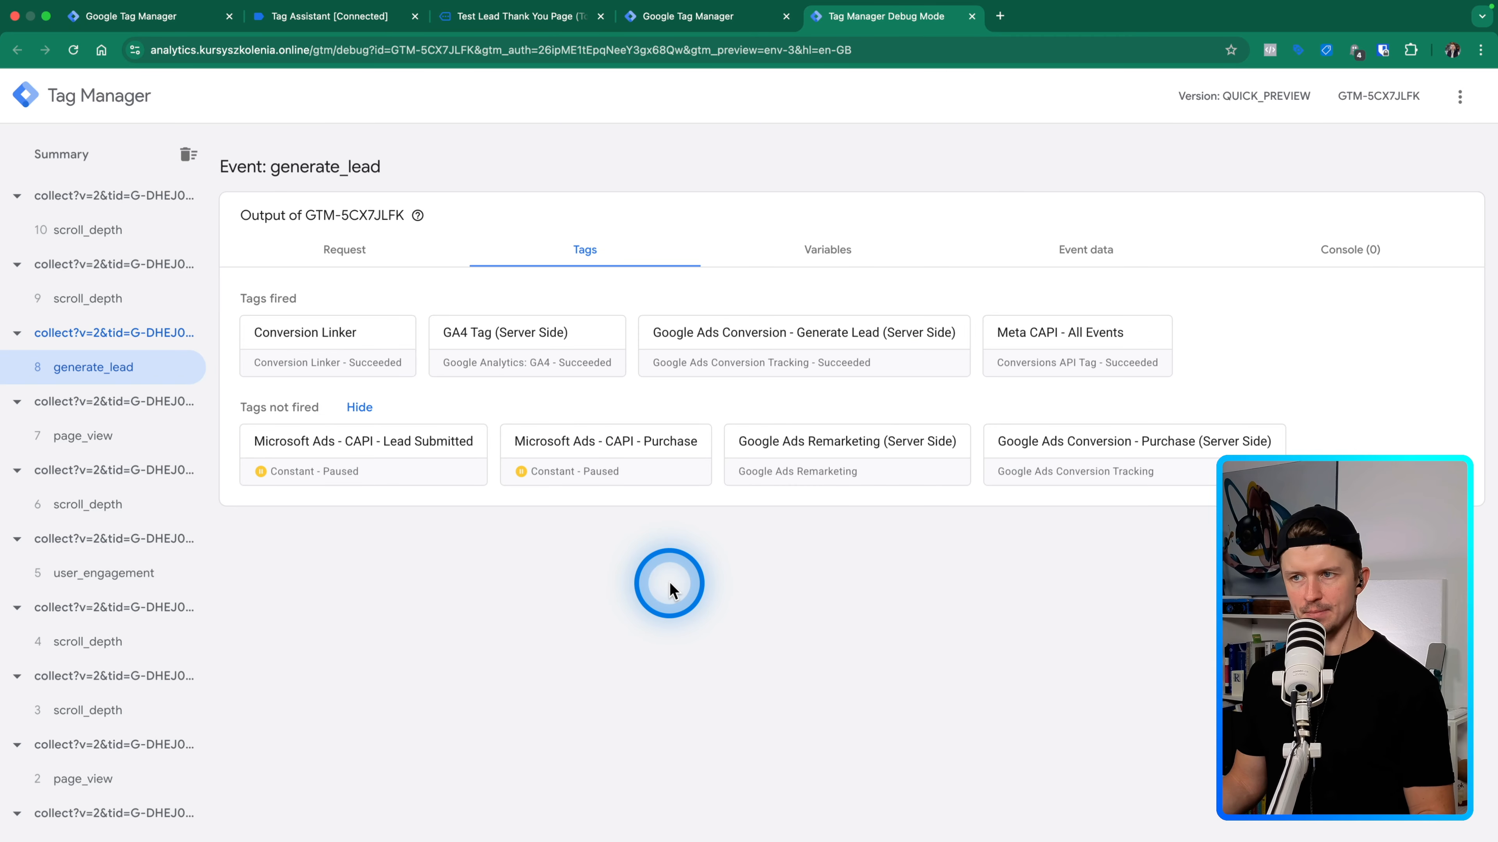
Review the generate_lead event's variable values in the server container preview, including fb_event_id, and display its request details.
left_click(825, 251)
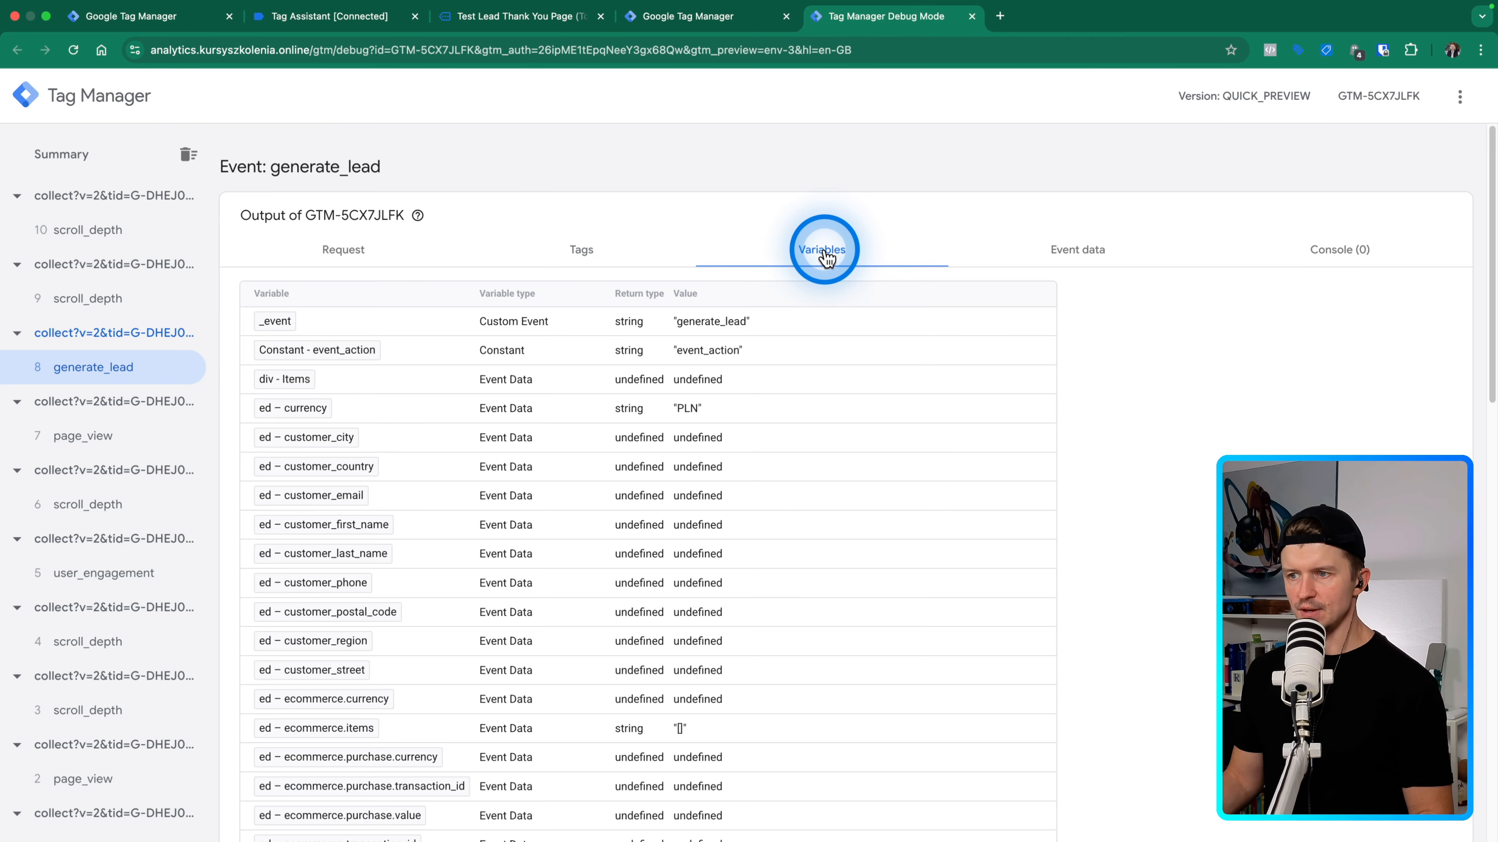
scroll(829, 502, "down", 10)
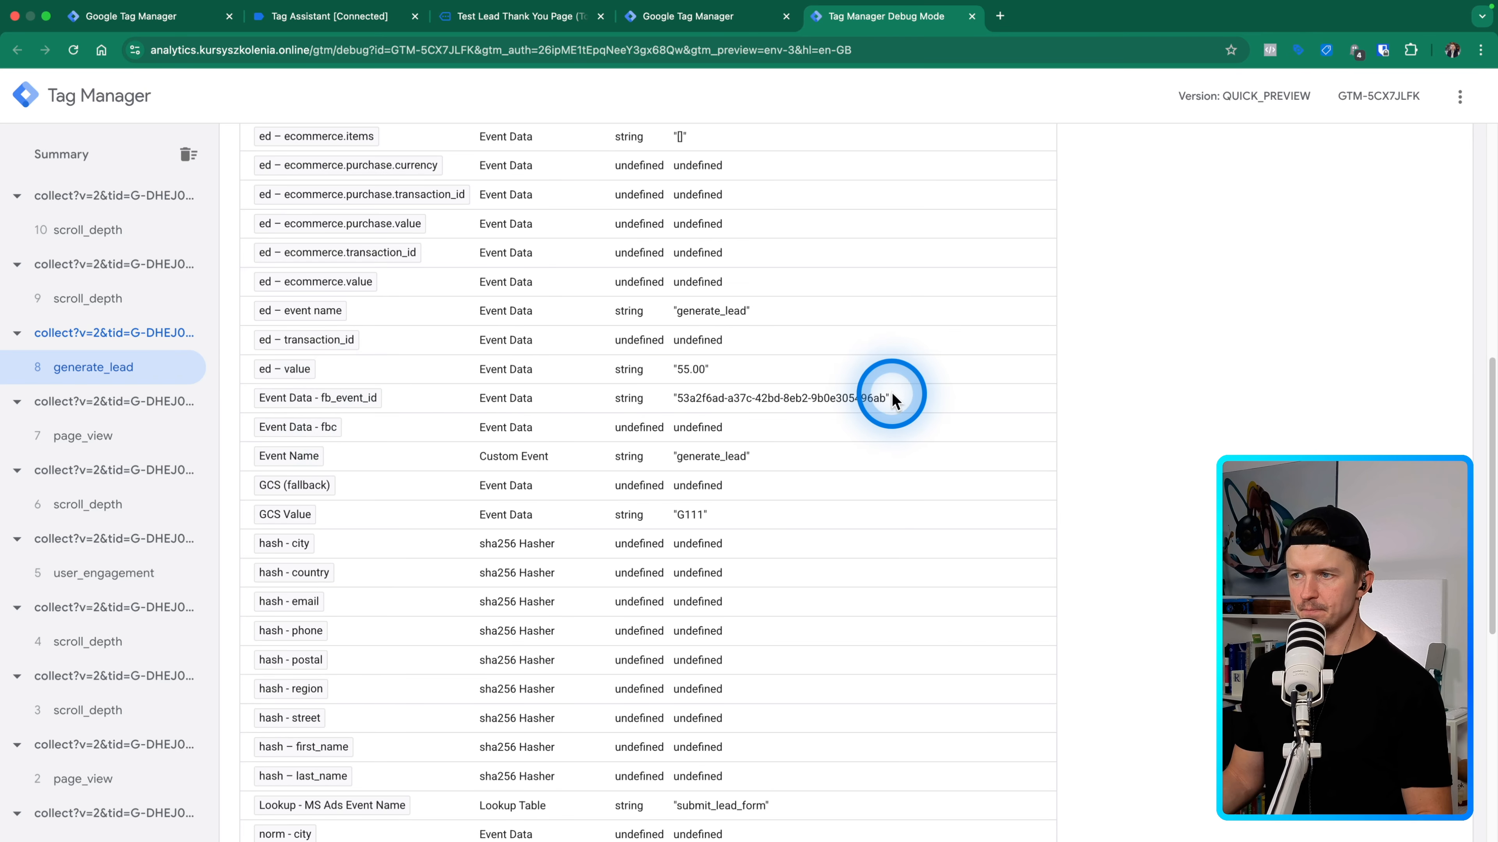
scroll(831, 524, "down", 9)
scroll(854, 496, "up", 15)
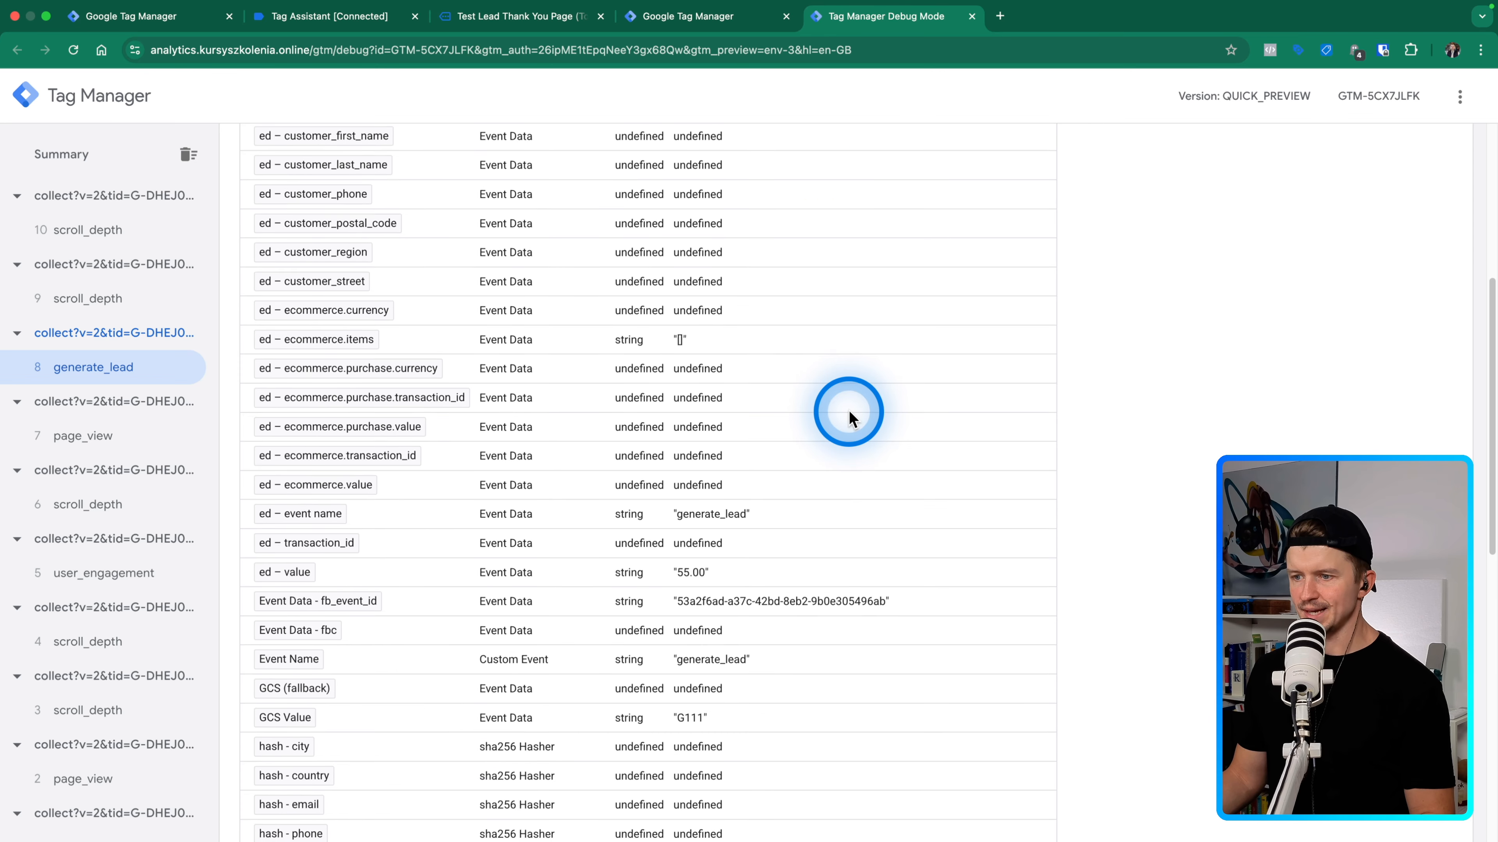
left_click(358, 255)
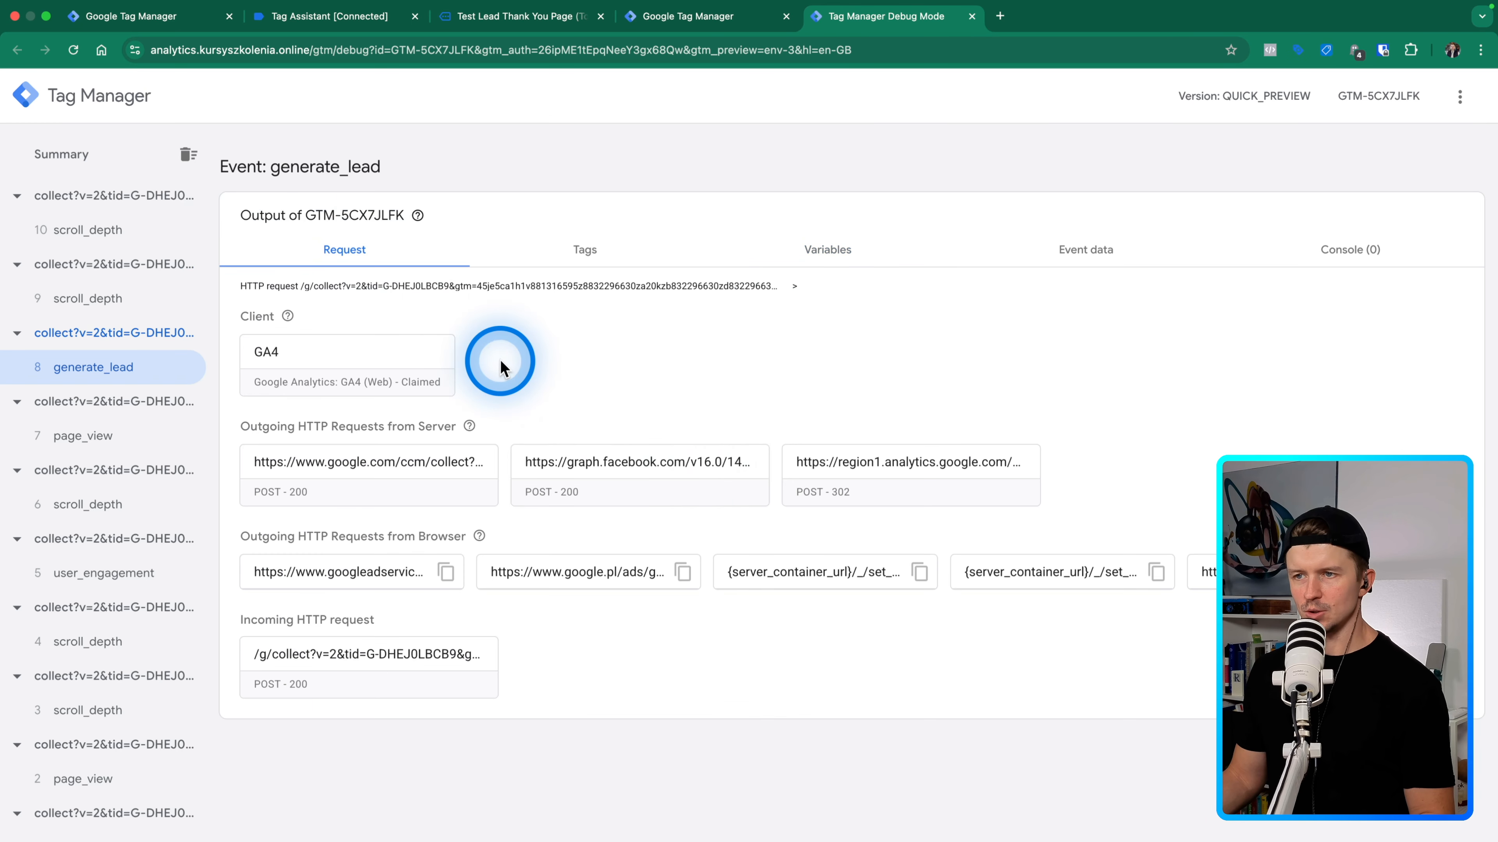